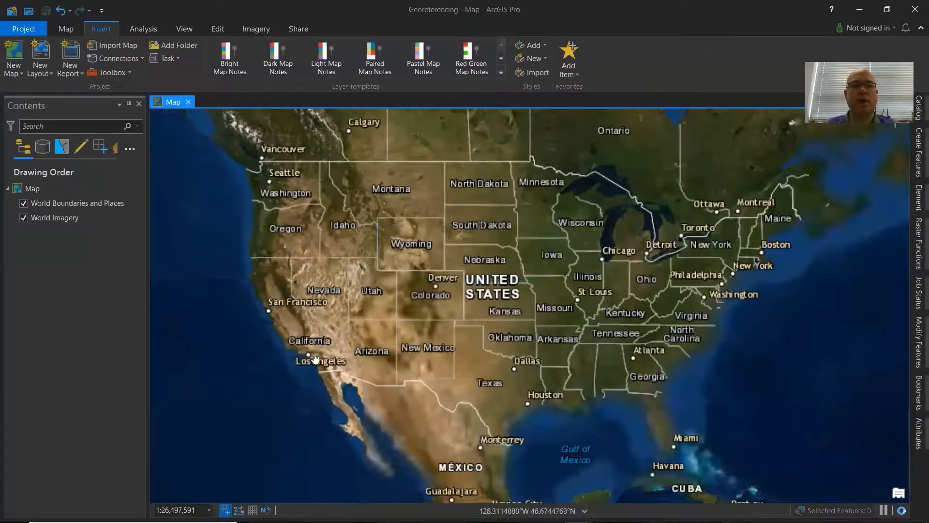
Locate the Riley_1962_2CC-112.tif image in the GIS Tutorials > Georeferencing folder on the DATA (D:) drive, then return to the map.
mouse_move(312, 522)
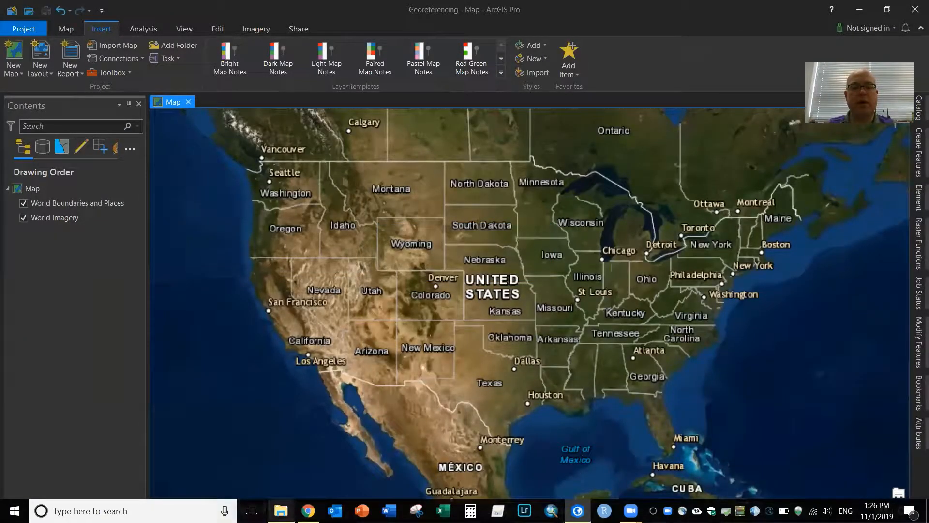
left_click(281, 511)
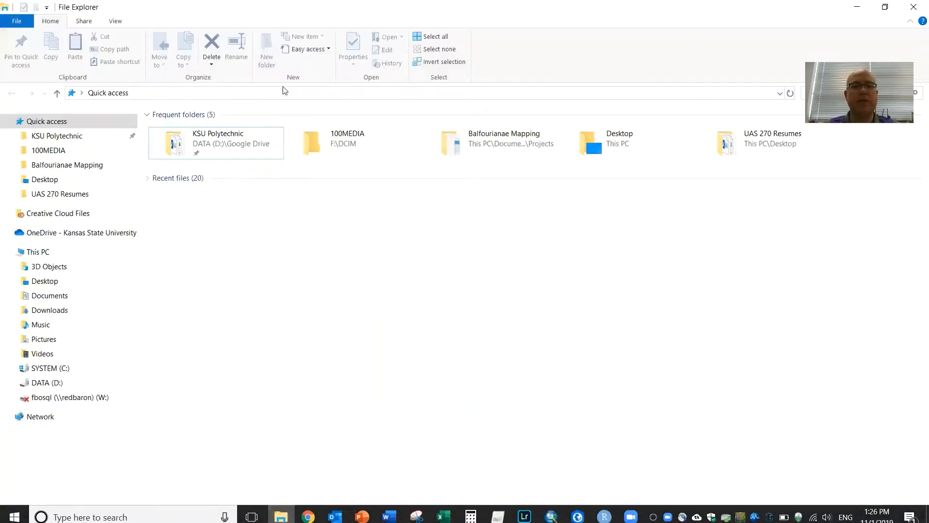
left_click(53, 382)
right_click(58, 380)
left_click(356, 374)
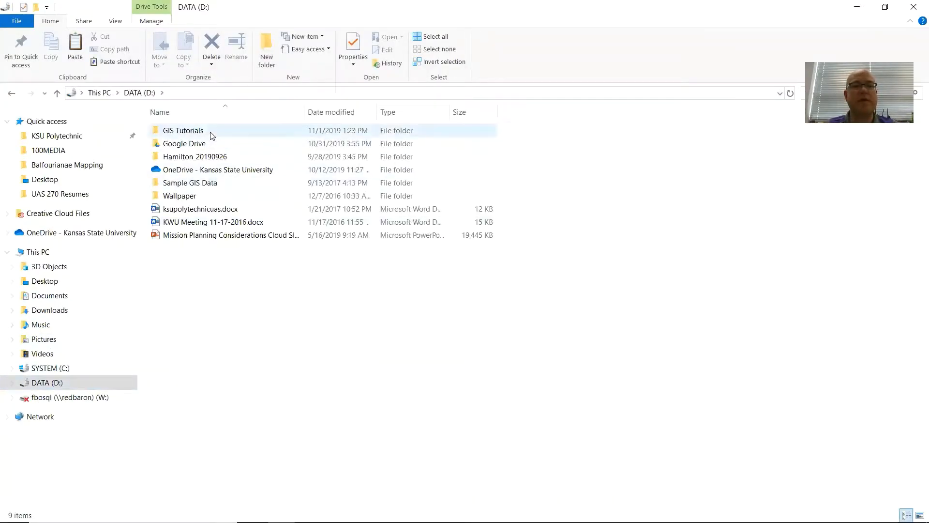
double_click(210, 131)
double_click(214, 130)
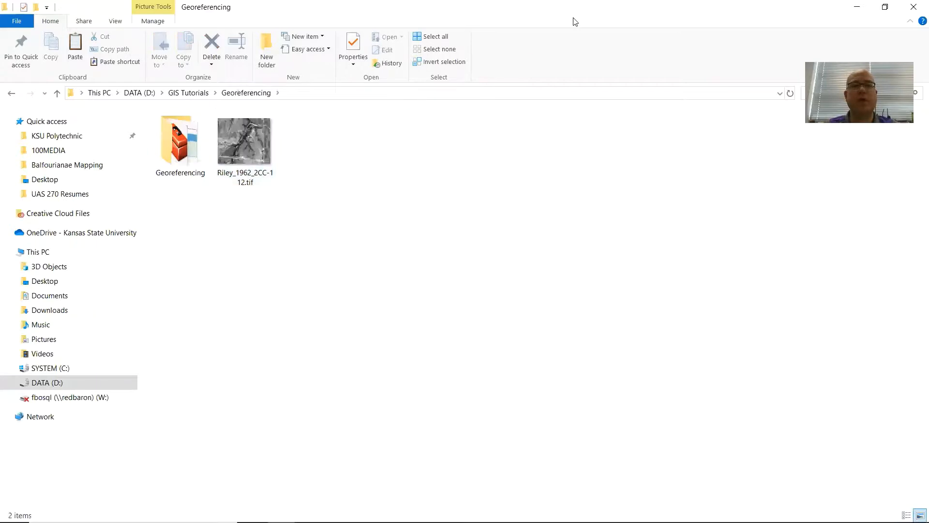
left_click(885, 7)
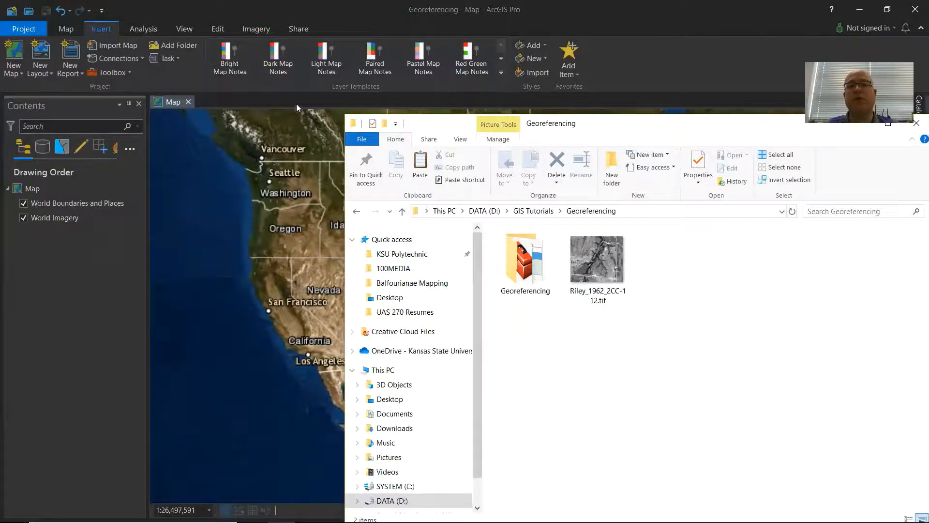
left_click(555, 21)
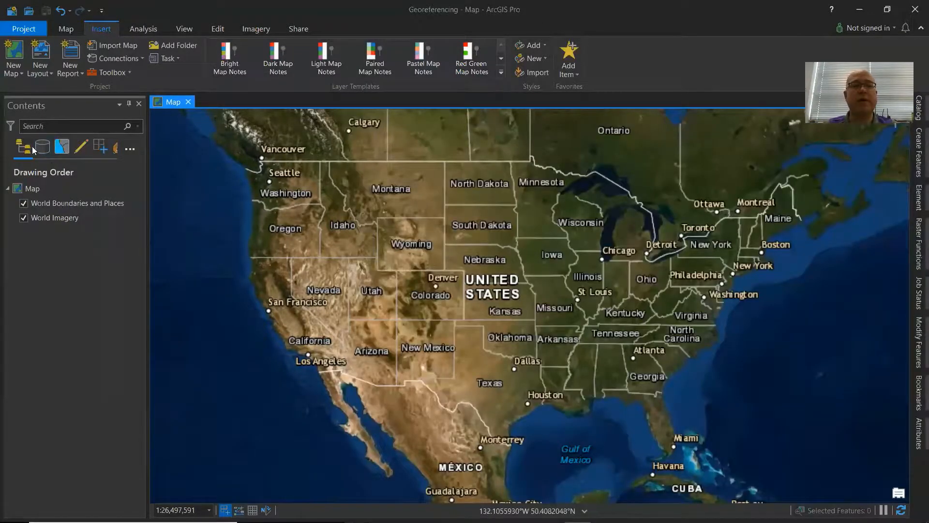
Open the Catalog view and browse the project's Georeferencing folder connection.
left_click(192, 30)
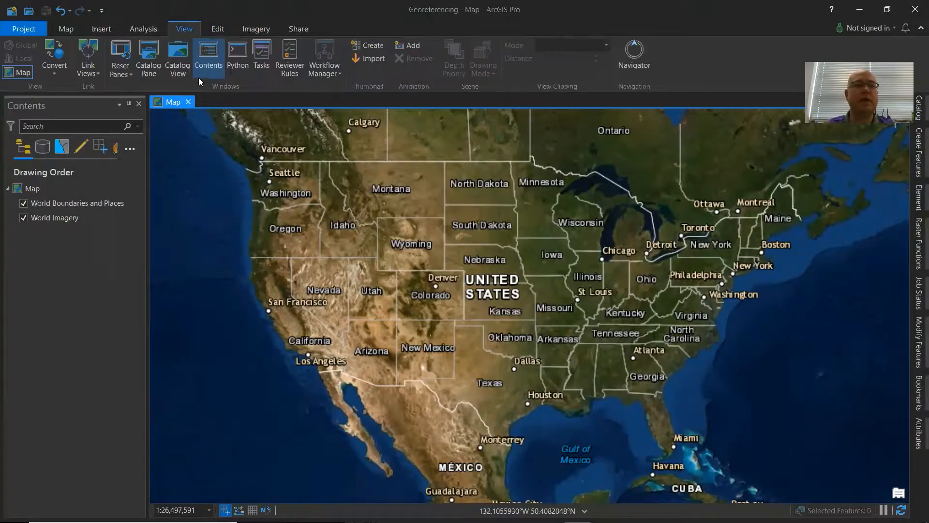
left_click(183, 57)
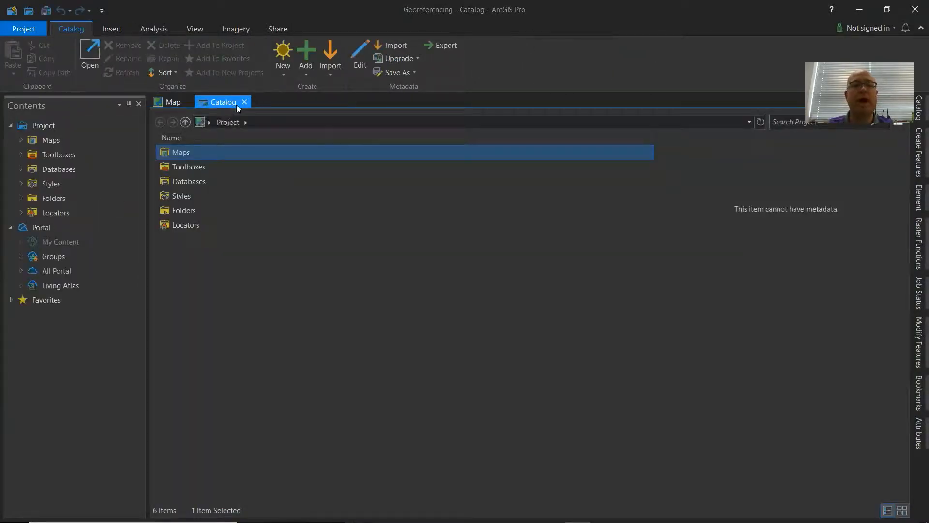
double_click(183, 211)
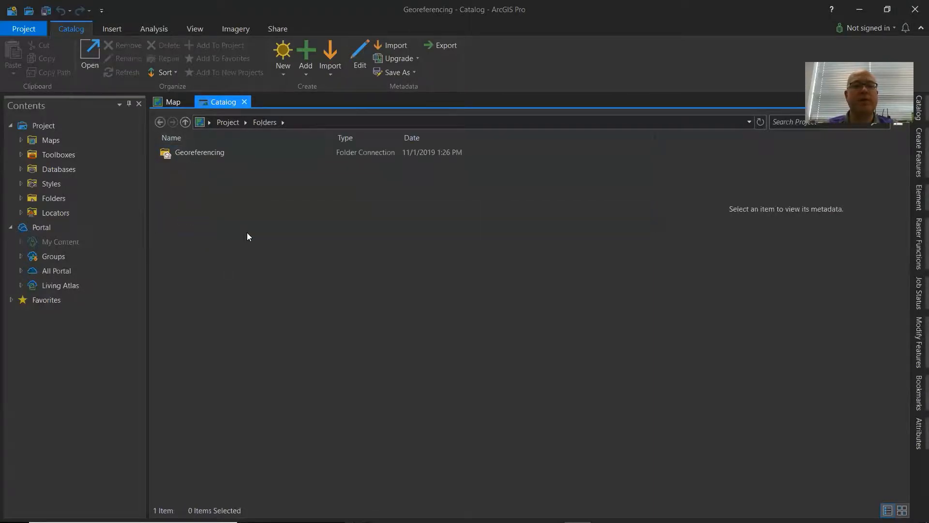
double_click(193, 157)
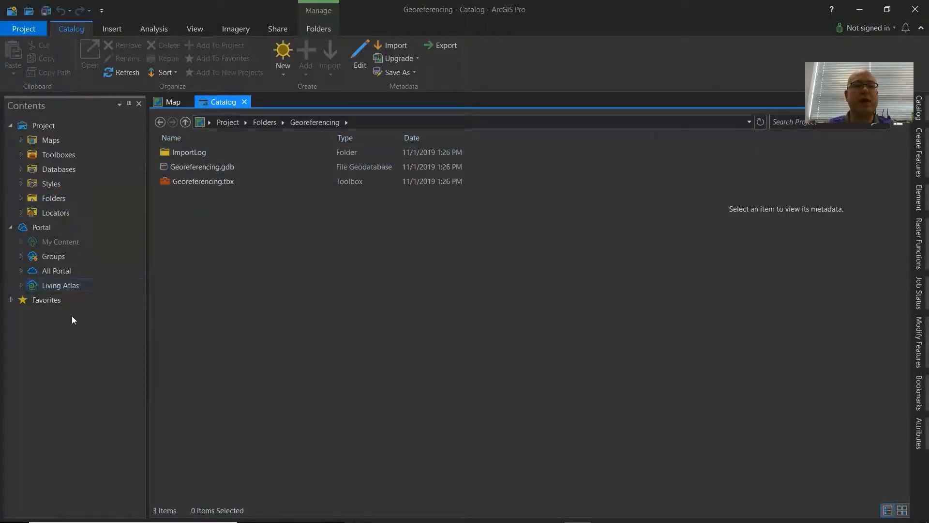
left_click(60, 198)
left_click(20, 198)
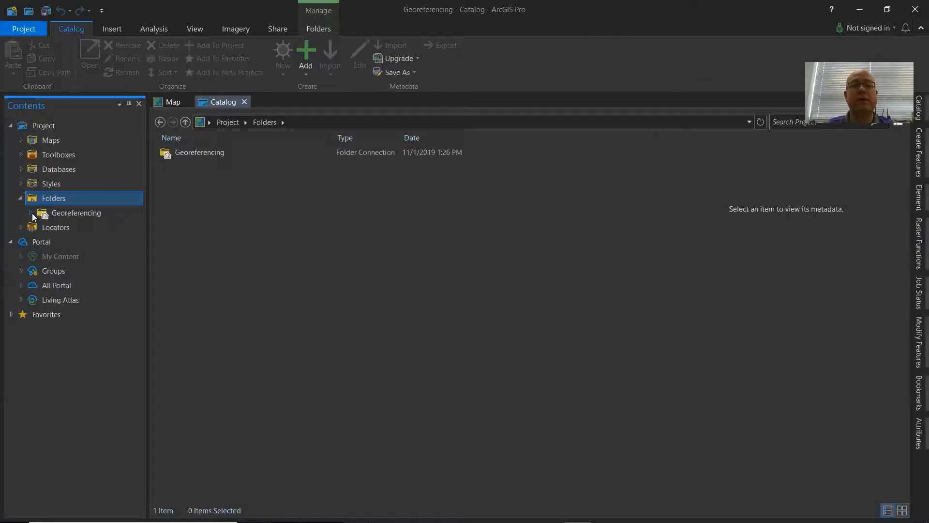
double_click(34, 216)
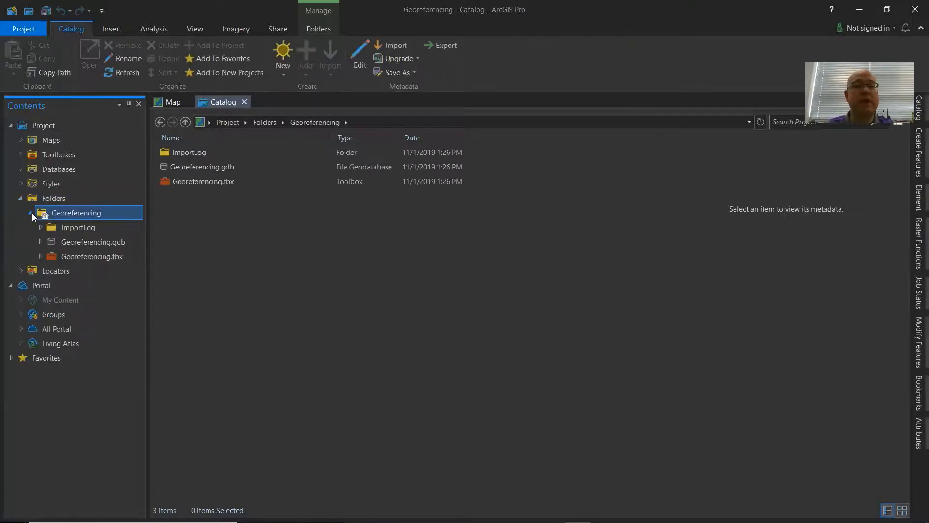
left_click(32, 214)
Add a folder connection to the GIS Tutorials folder on DATA (D:).
left_click_drag(44, 213, 142, 207)
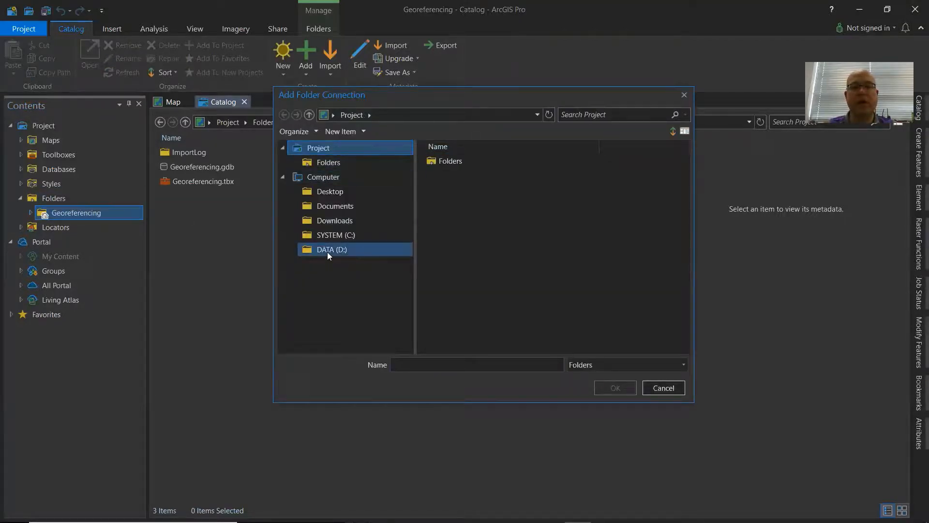
left_click(327, 251)
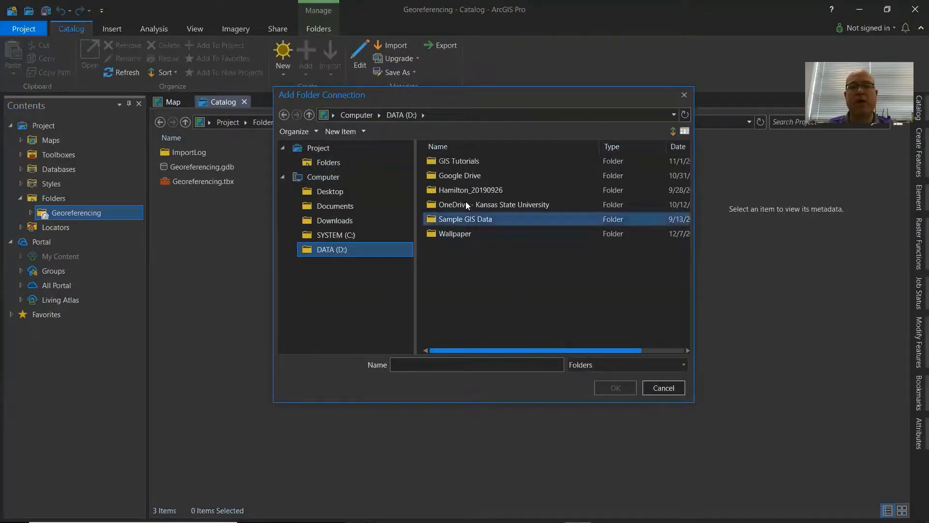
left_click(462, 165)
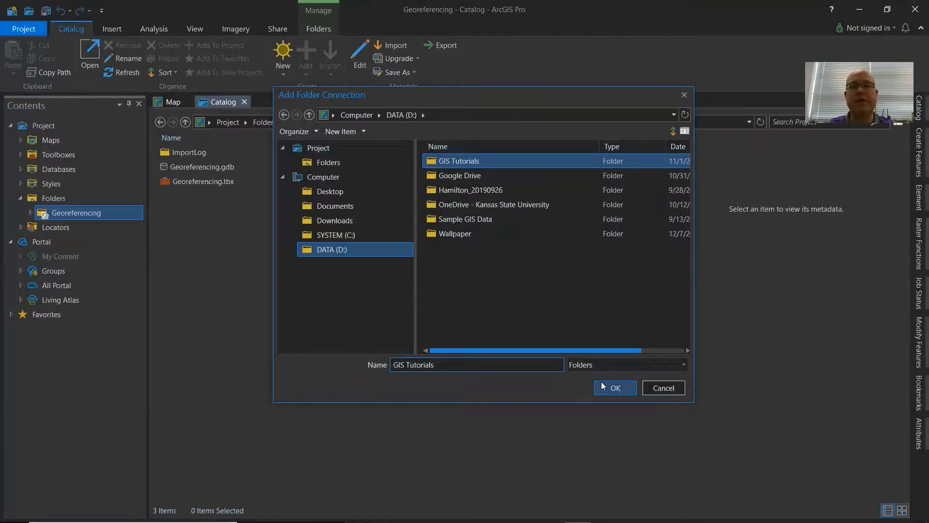
left_click(613, 388)
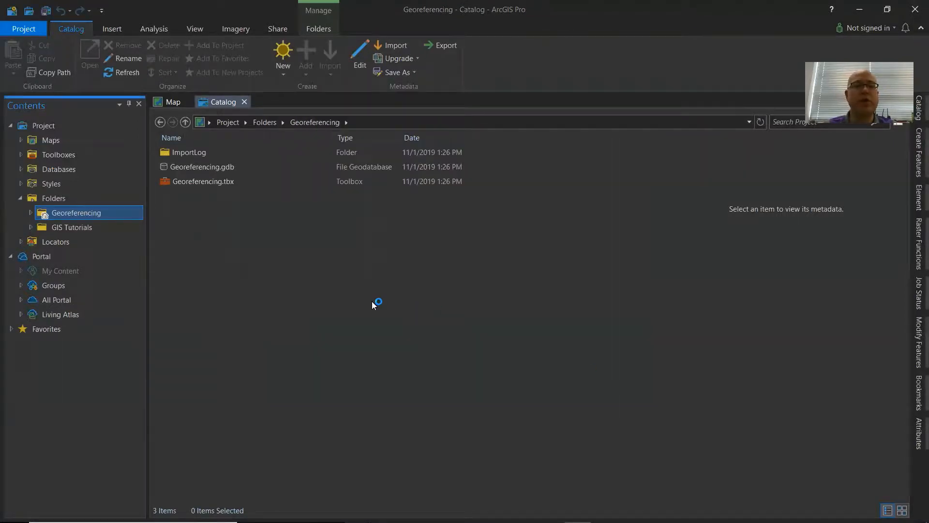
Add Riley_1962_2CC-112.tif from GIS Tutorials > Georeferencing to the map without building pyramids.
left_click(75, 227)
left_click(103, 244)
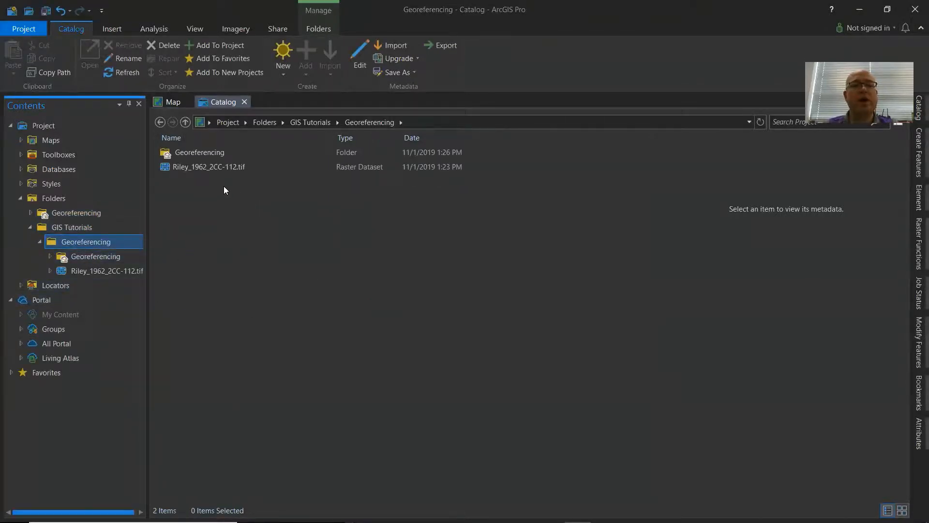
left_click(220, 168)
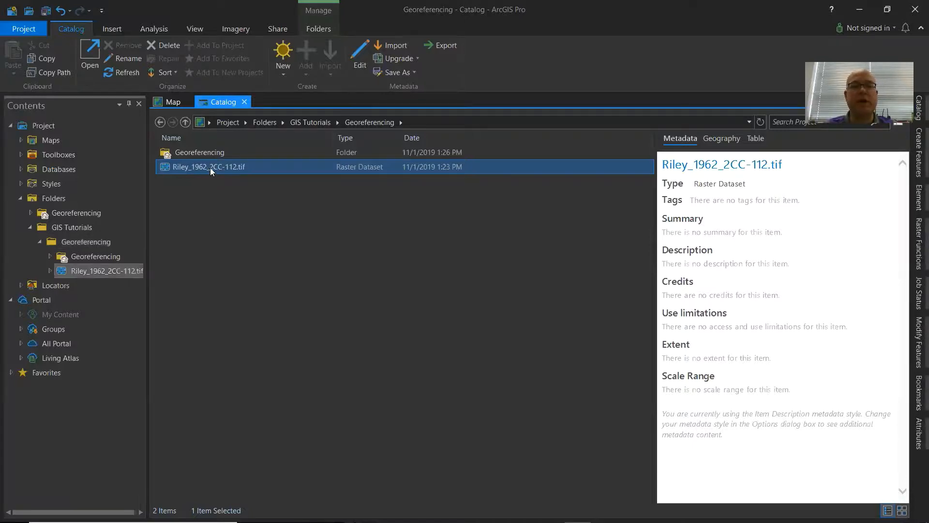
right_click(210, 167)
key("Escape")
left_click(167, 103)
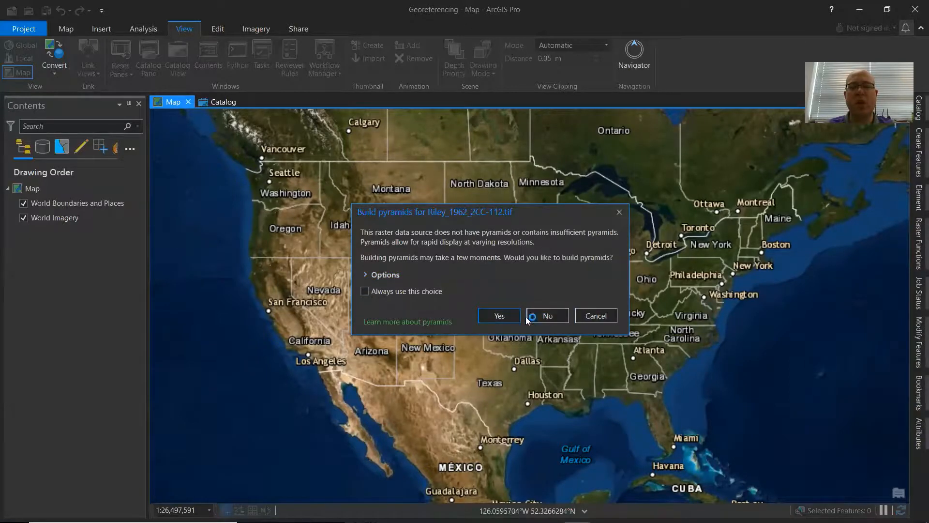
left_click(366, 275)
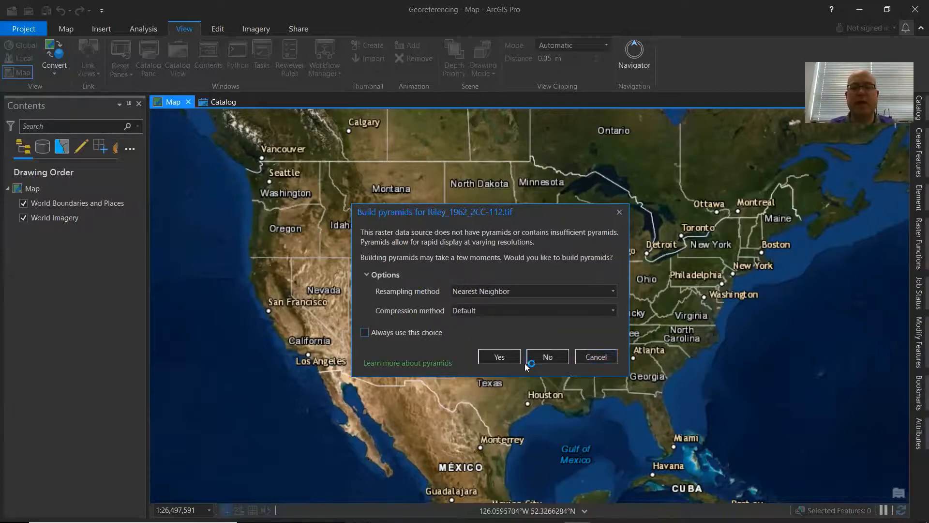
left_click(538, 356)
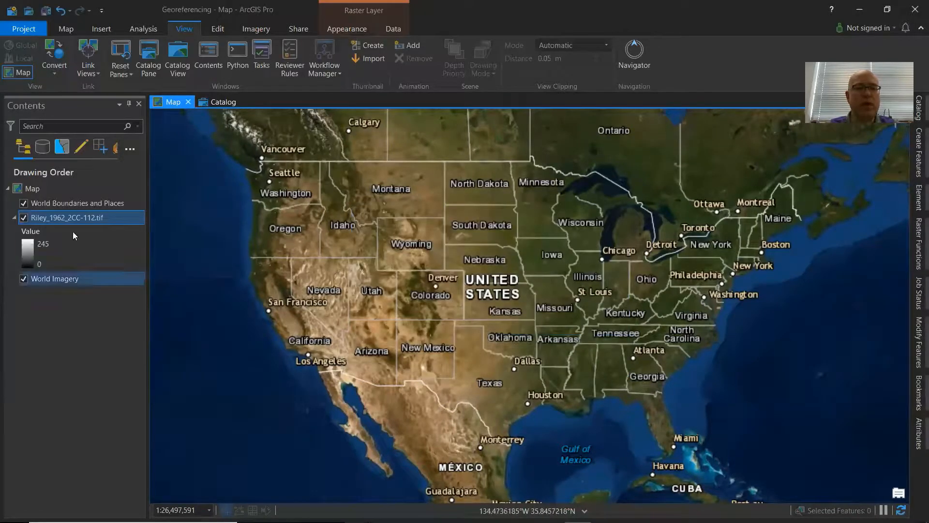
Zoom to the Riley raster layer to inspect the aerial photo, then zoom out to the world view.
right_click(70, 218)
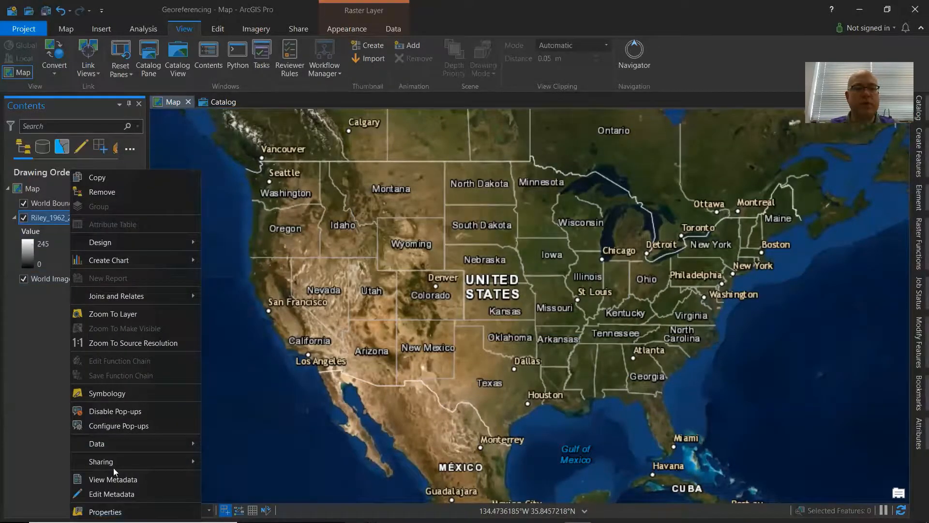
left_click(126, 315)
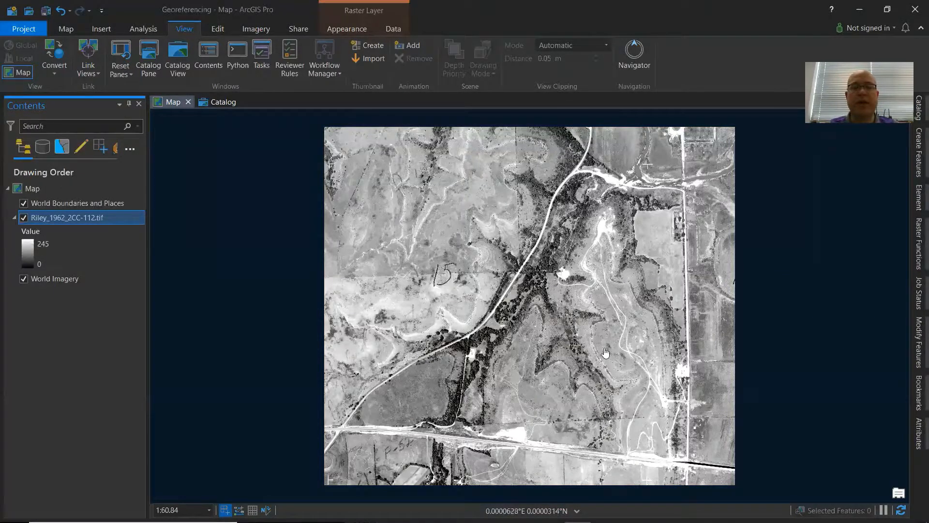
scroll(530, 303, "down", 5)
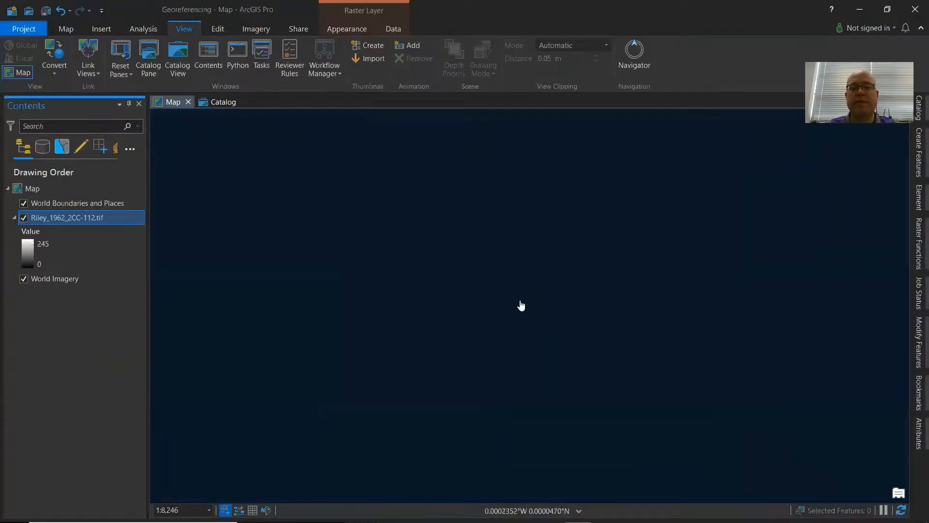
scroll(524, 307, "down", 1)
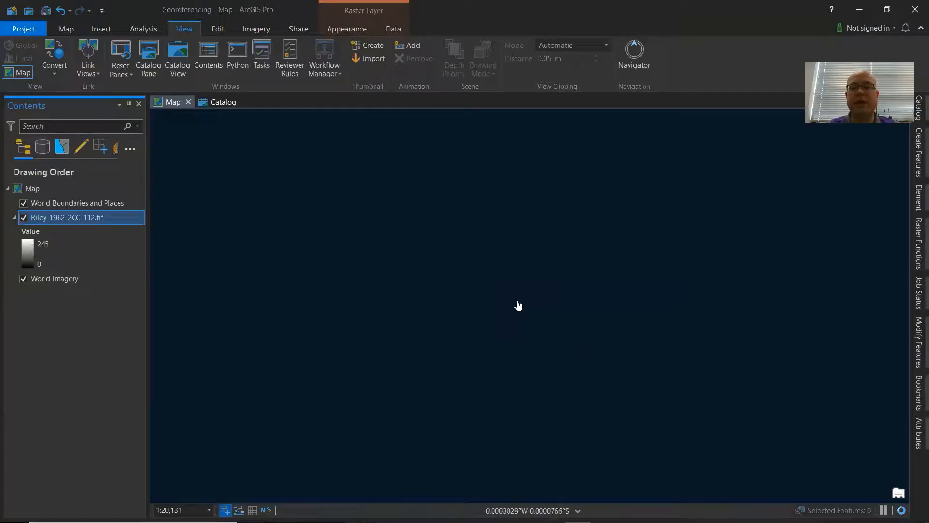
scroll(503, 295, "down", 2)
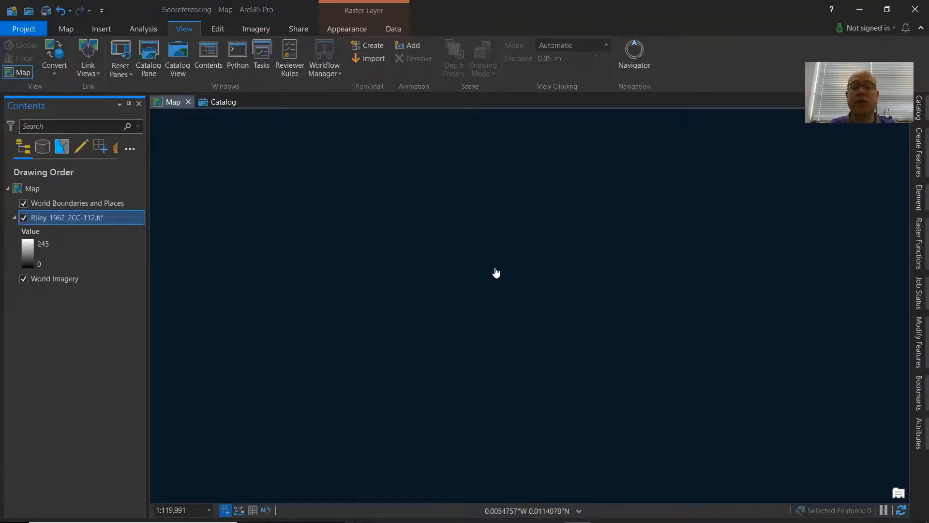
scroll(497, 271, "down", 5)
scroll(499, 275, "down", 5)
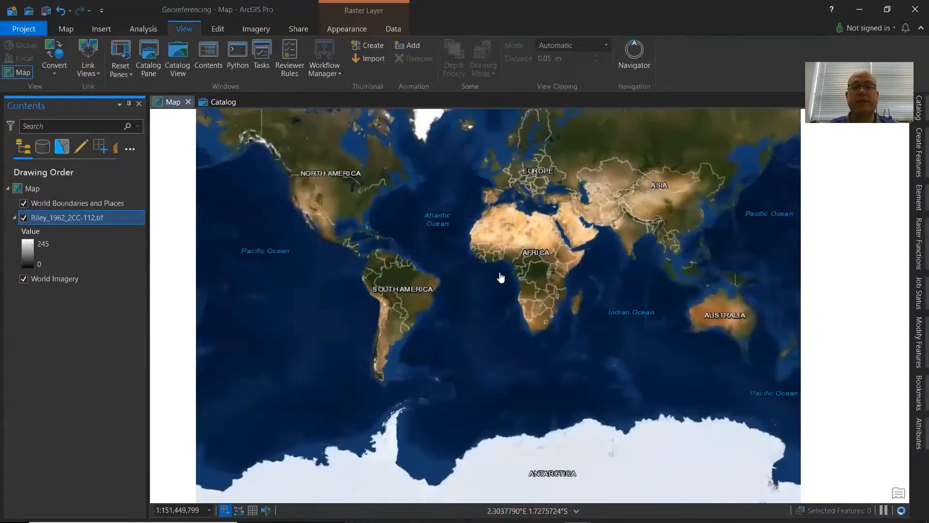
scroll(500, 276, "up", 3)
scroll(509, 272, "up", 3)
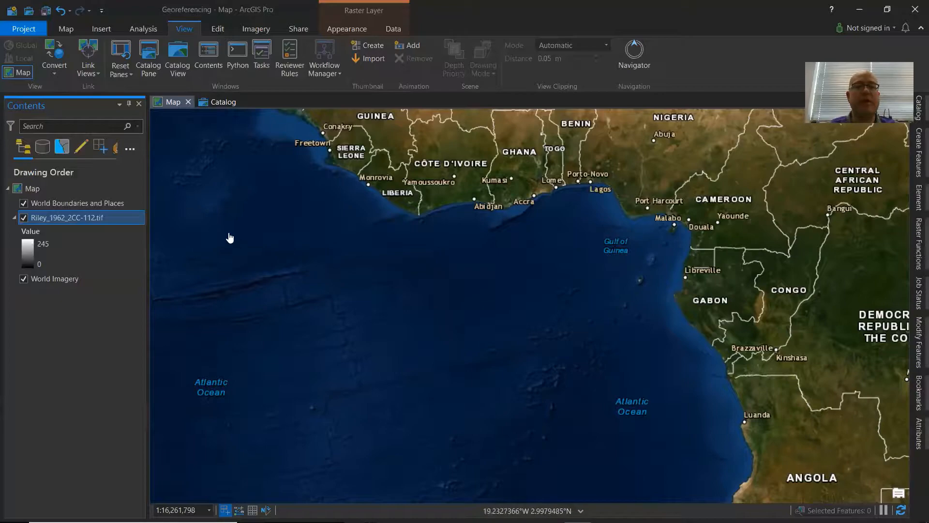
Navigate the basemap to the Fancy Creek State Park area near Randolph, Kansas.
left_click_drag(215, 216, 682, 379)
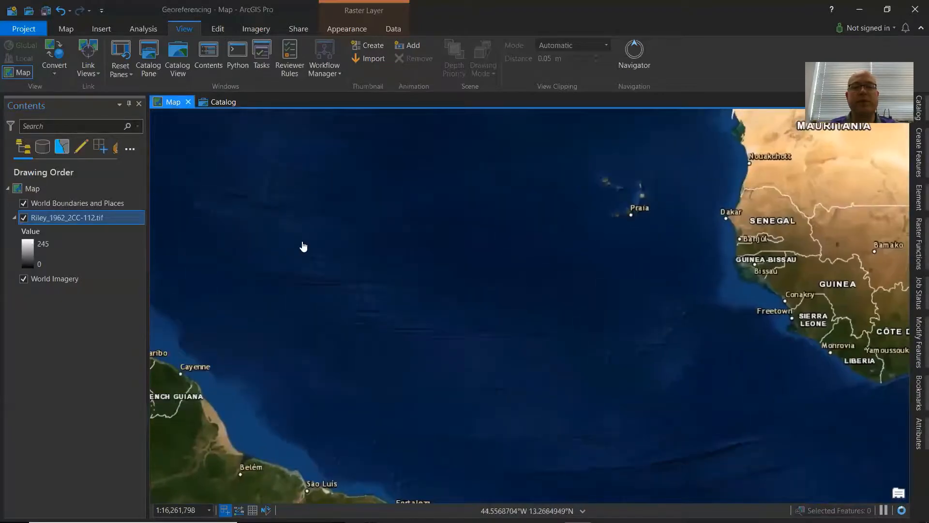
left_click_drag(303, 247, 751, 439)
scroll(550, 275, "up", 5)
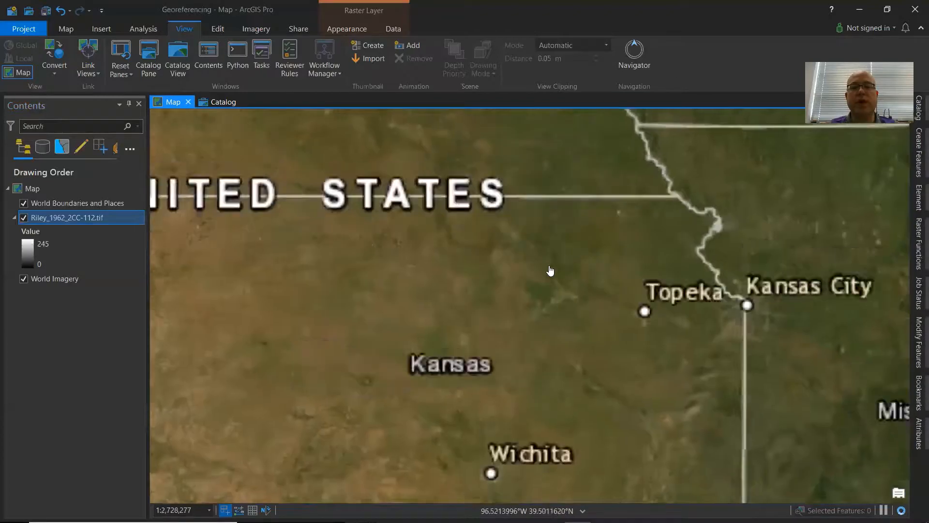
left_click_drag(537, 327, 508, 336)
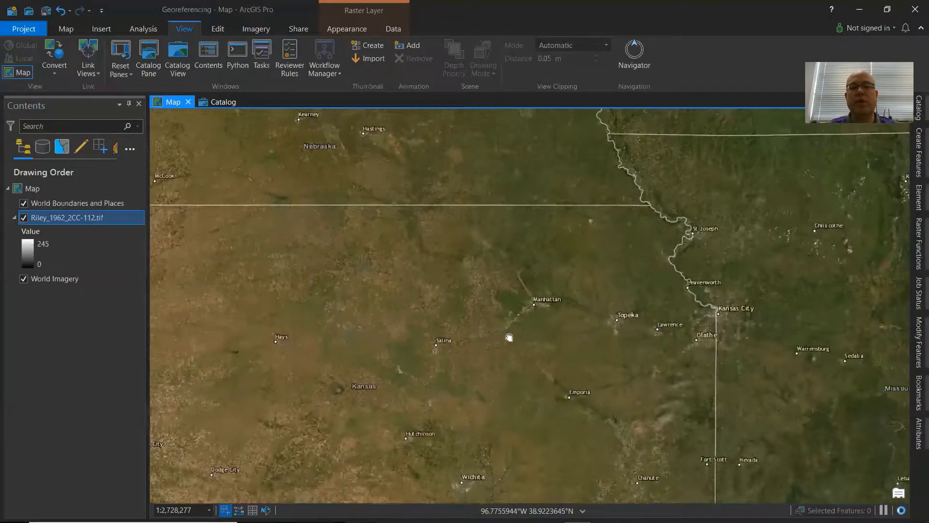
scroll(510, 279, "up", 3)
scroll(510, 279, "up", 4)
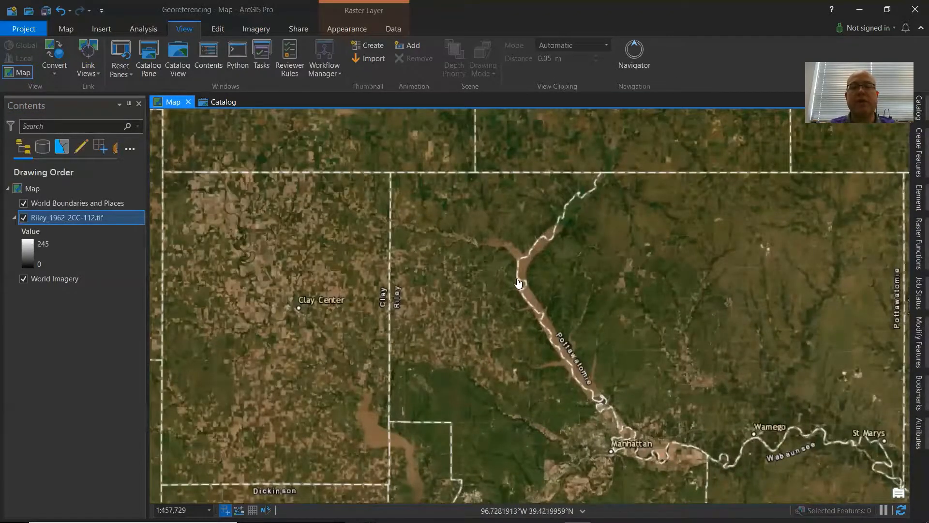
scroll(518, 280, "up", 3)
scroll(491, 227, "up", 2)
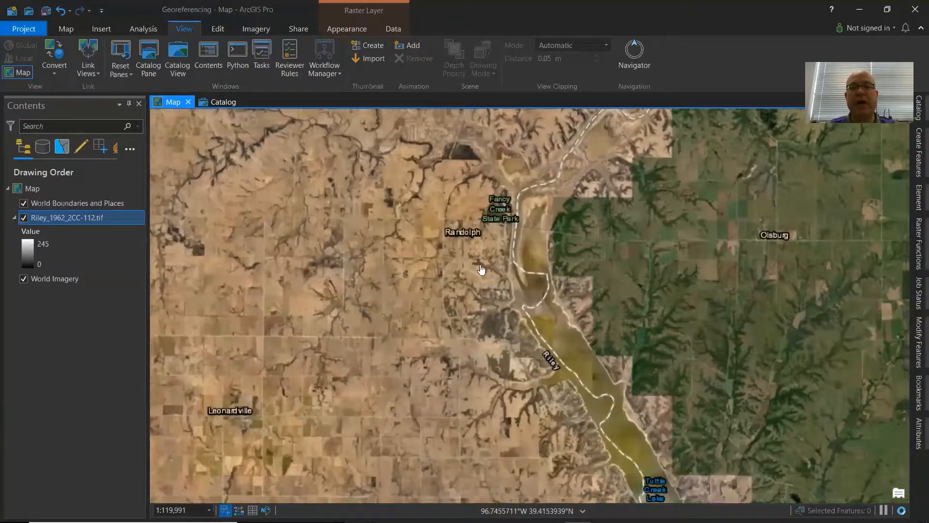
scroll(487, 300, "up", 2)
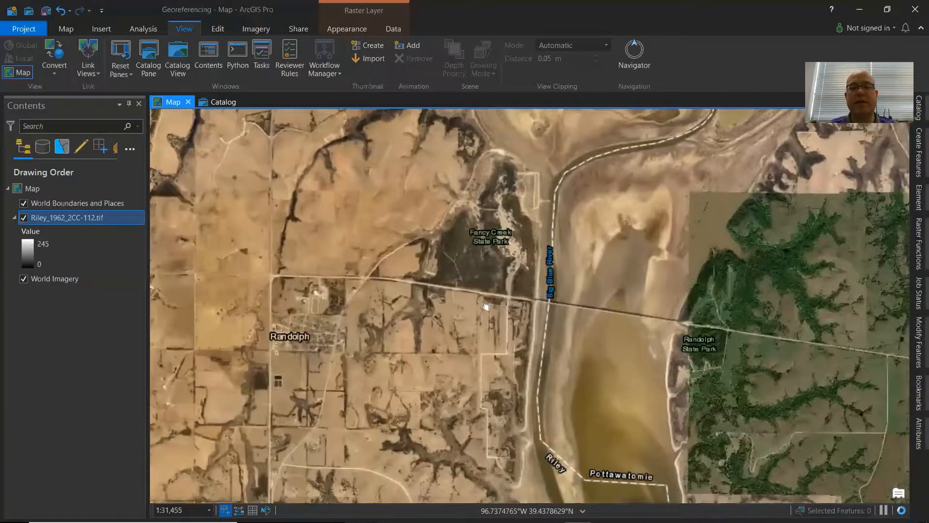
scroll(471, 300, "up", 2)
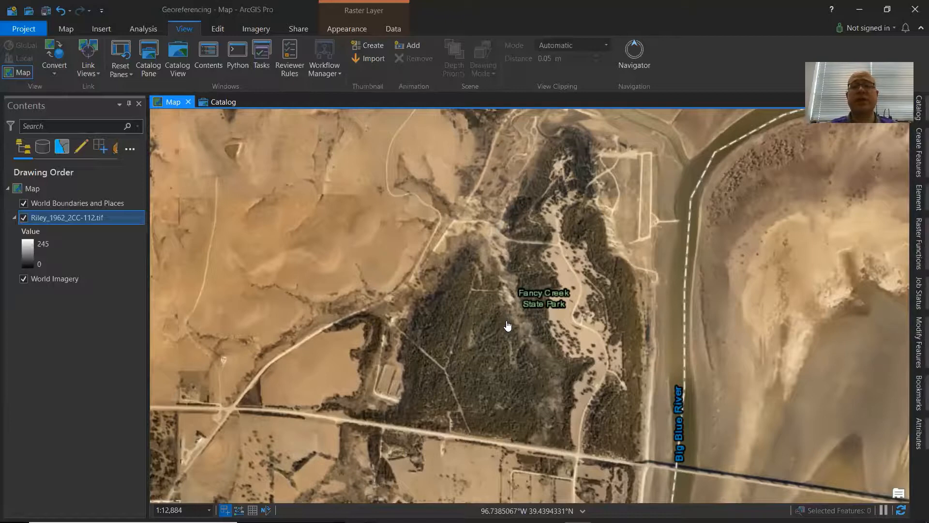
Start a georeferencing session for the selected Riley raster layer.
left_click_drag(507, 317, 504, 324)
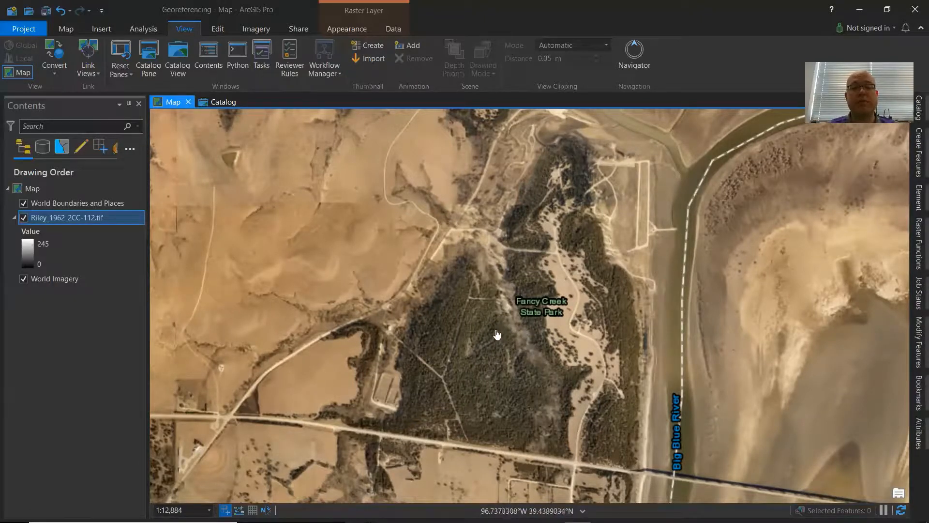
left_click_drag(497, 333, 508, 349)
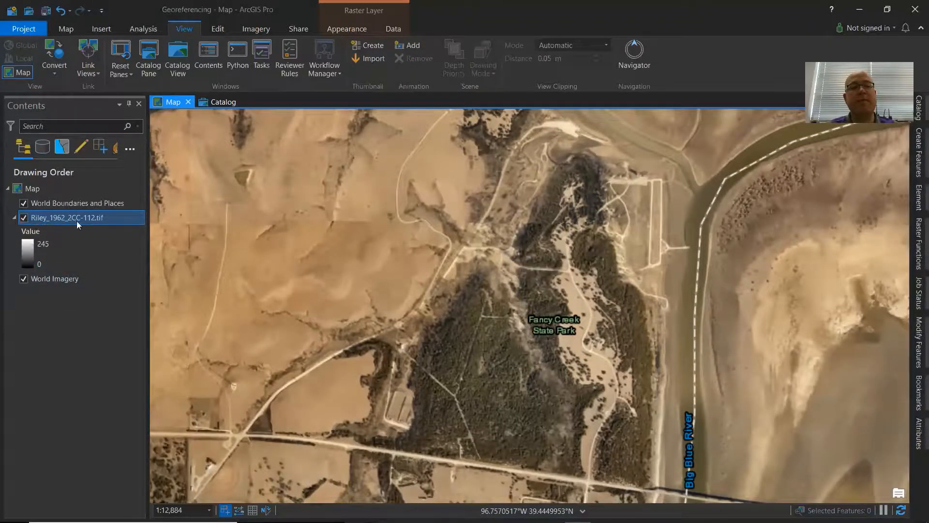
left_click(249, 30)
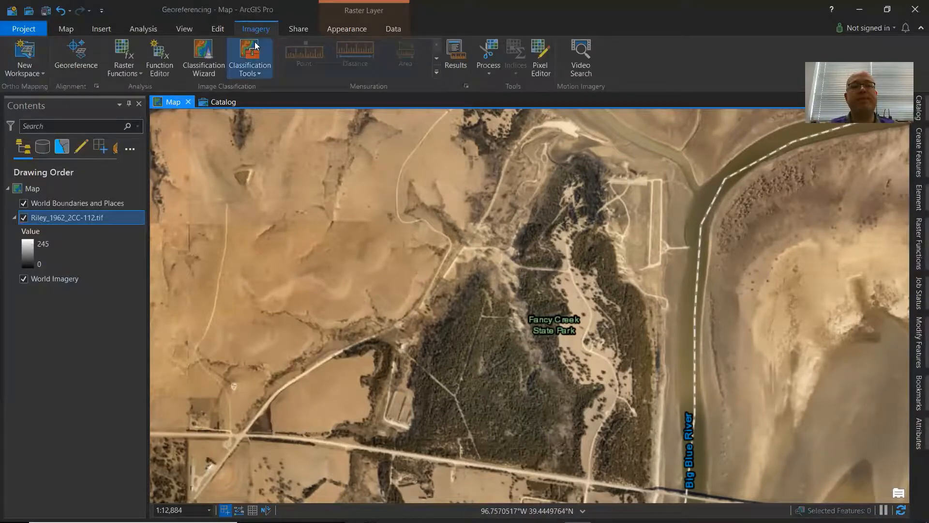
left_click(77, 59)
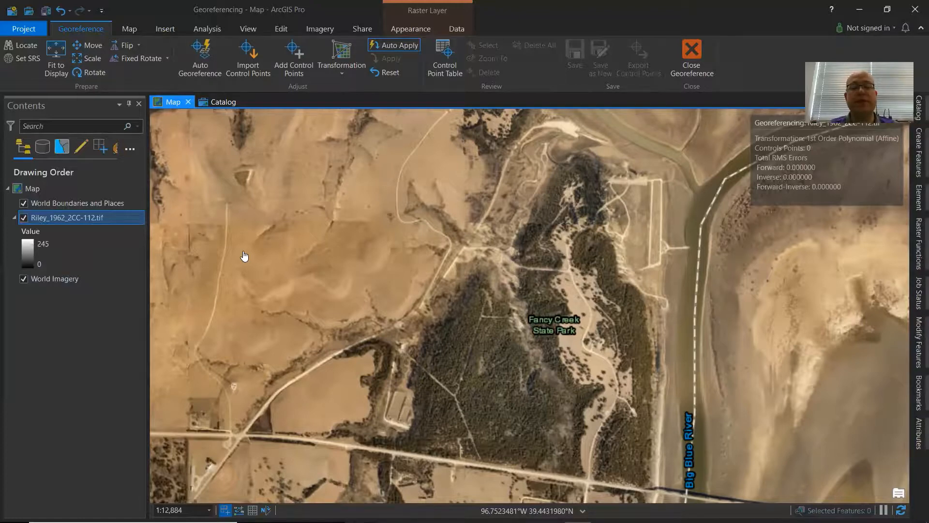
Fit the Riley raster to the current display extent over Fancy Creek State Park.
left_click(56, 57)
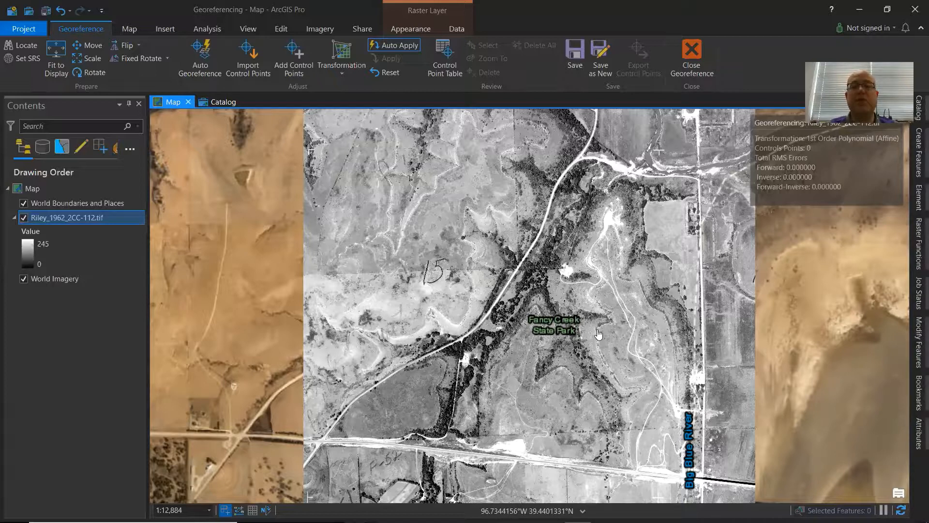
scroll(583, 334, "down", 2)
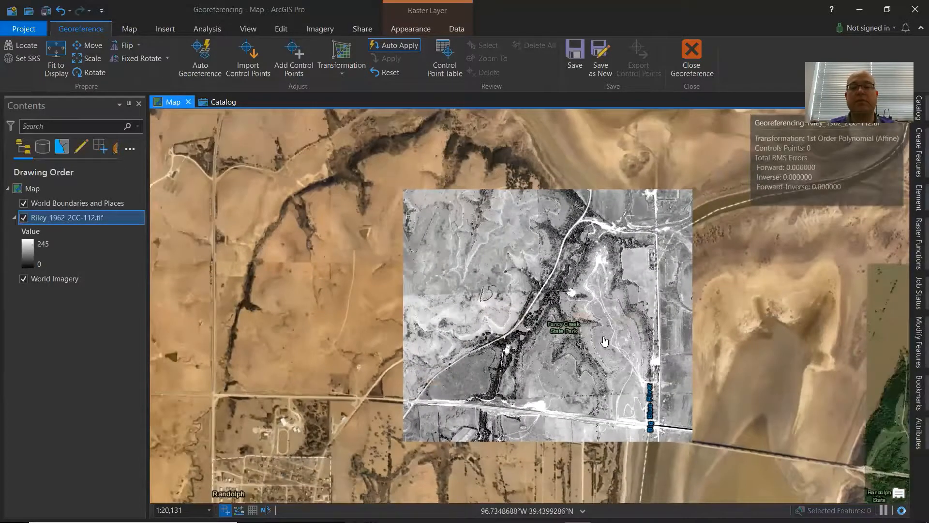
left_click_drag(711, 425, 682, 370)
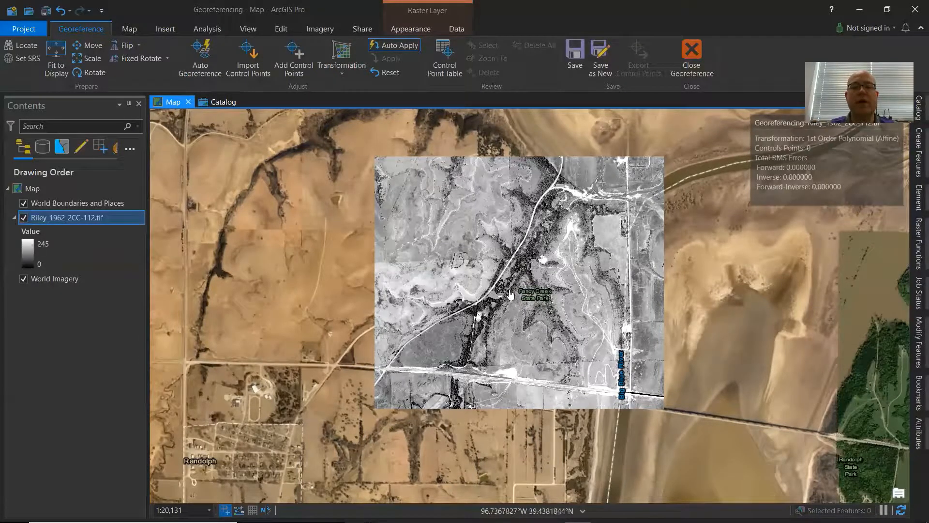
Search the Living Atlas in the Catalog for NAIP and add USA NAIP Imagery: Natural Color to the map.
left_click(219, 101)
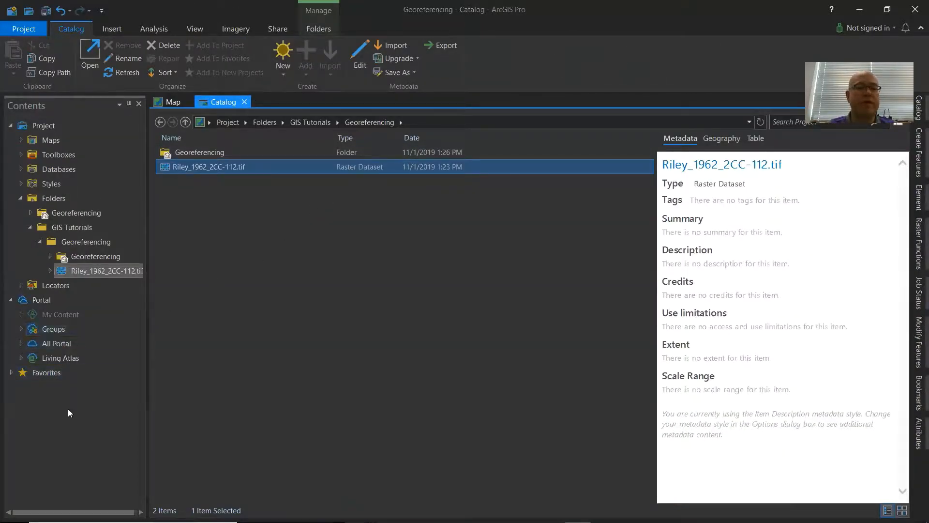
left_click(44, 358)
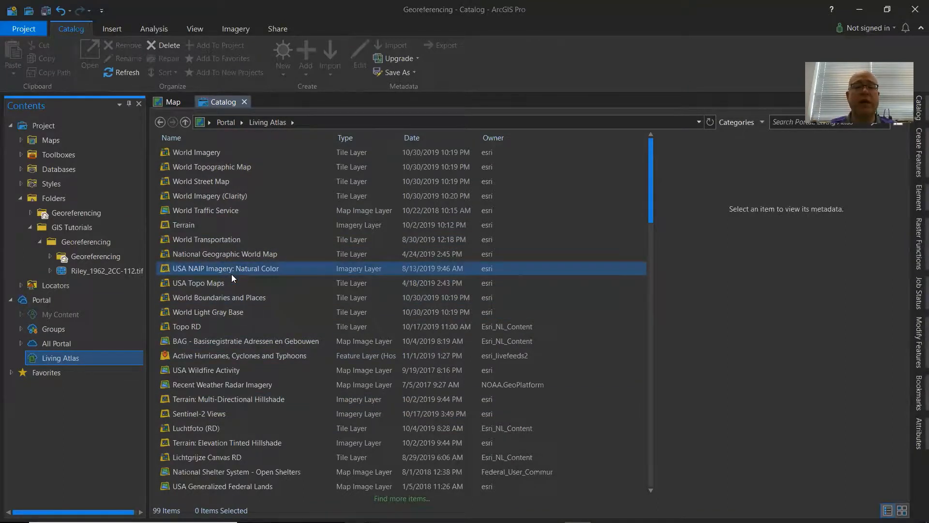
left_click(188, 272)
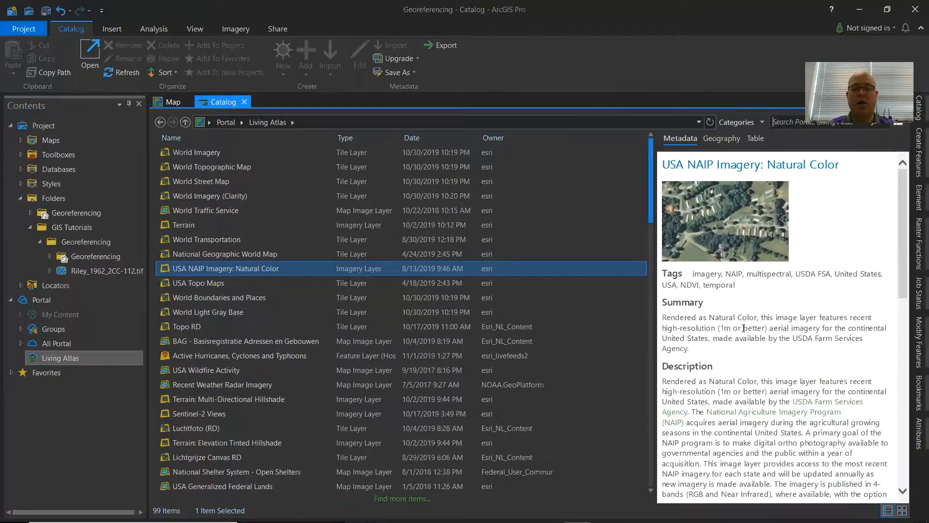
type("N")
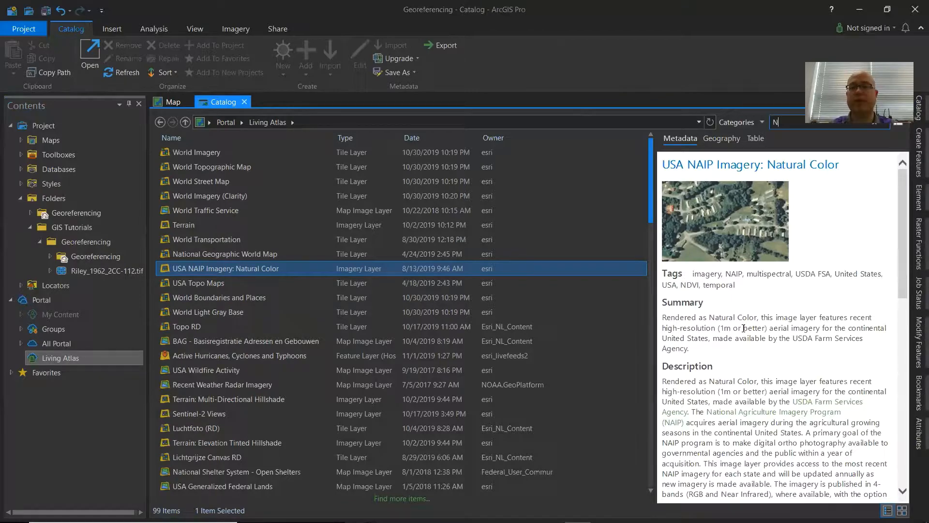
type("AIP")
key("Return")
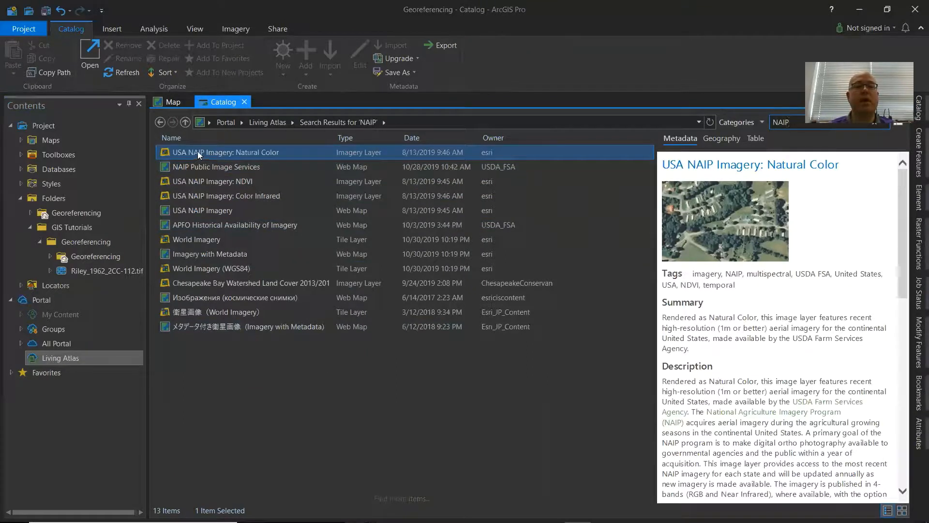
right_click(213, 152)
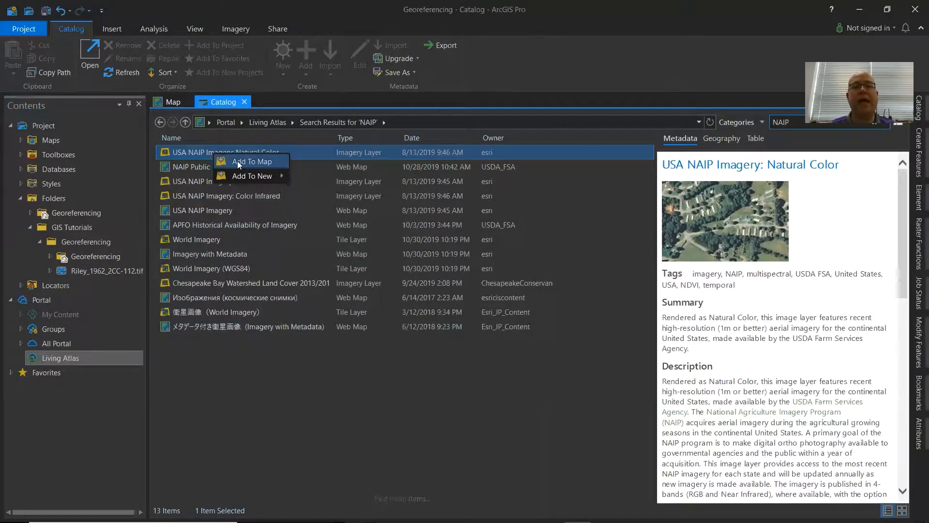
left_click(237, 161)
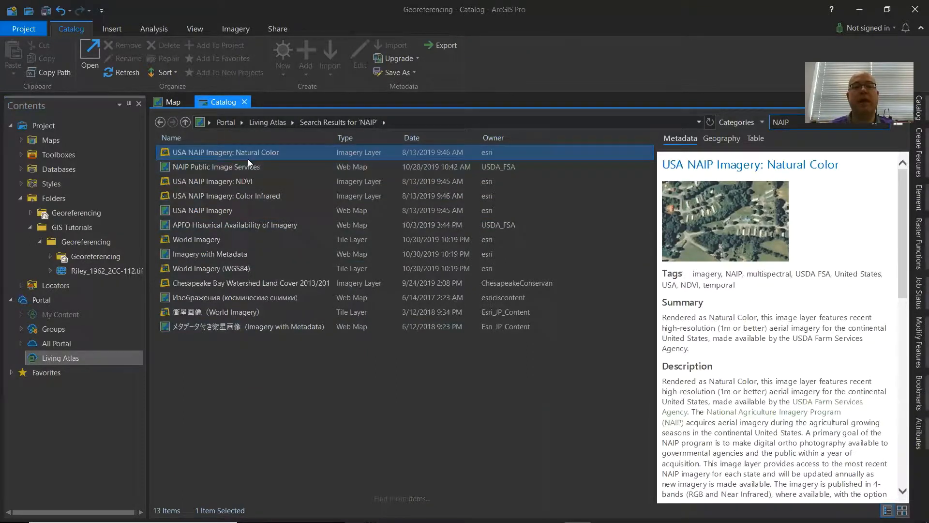
Return to the map and turn off the World Imagery basemap layer.
left_click(174, 102)
left_click(23, 278)
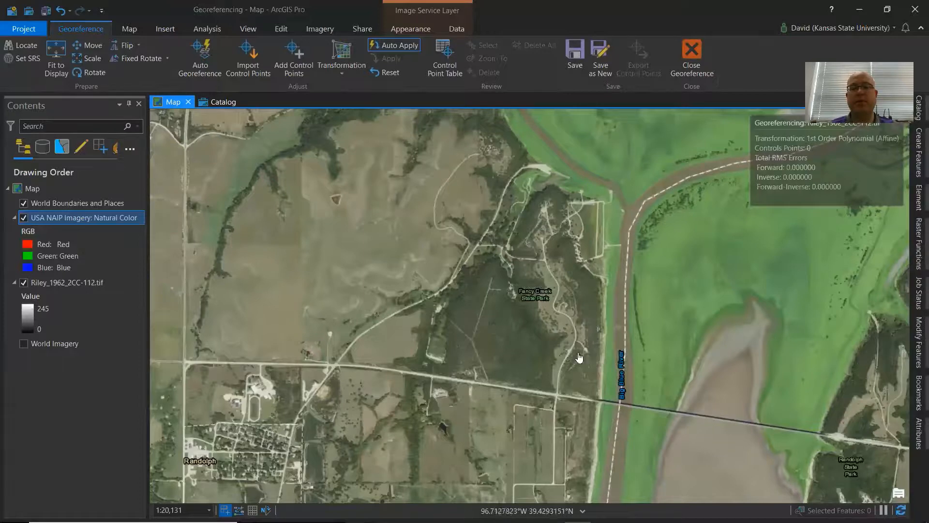
scroll(507, 233, "up", 2)
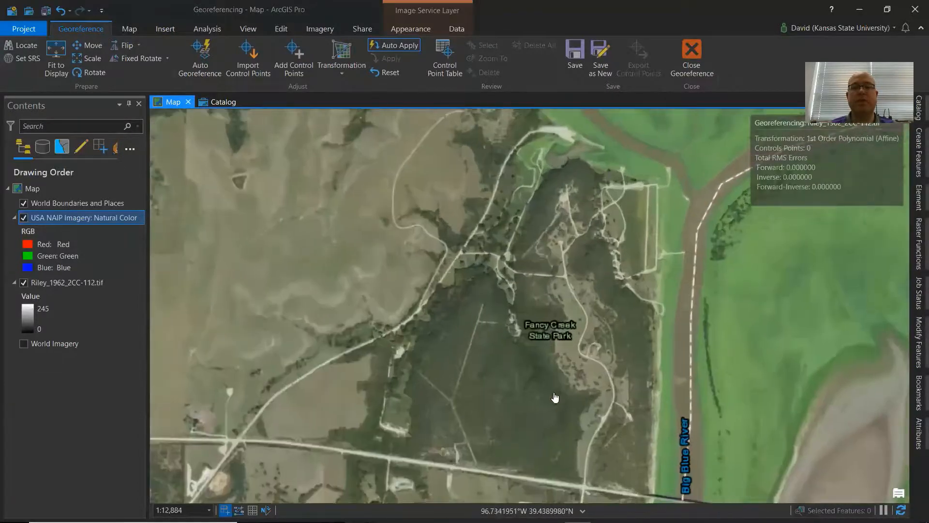
left_click_drag(521, 409, 513, 389)
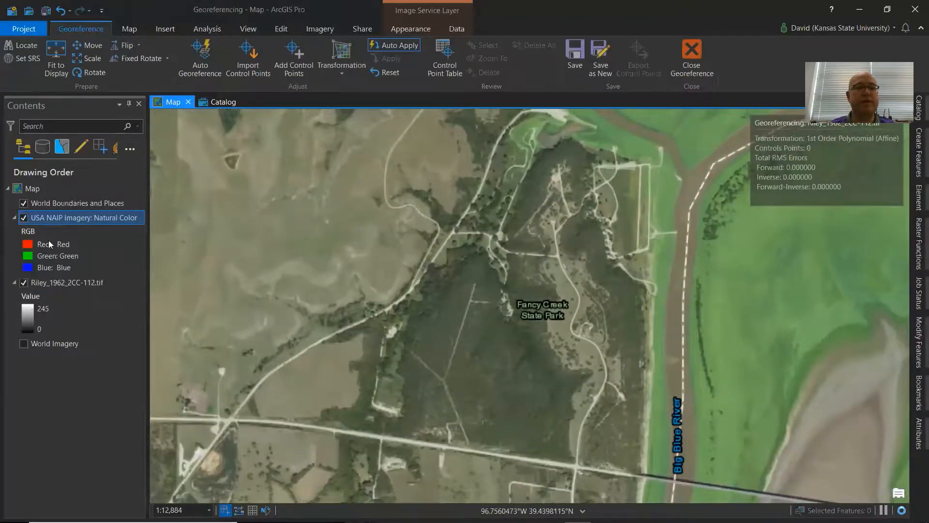
Move the Riley_1962_2CC-112.tif layer above USA NAIP Imagery: Natural Color in the drawing order.
left_click(64, 283)
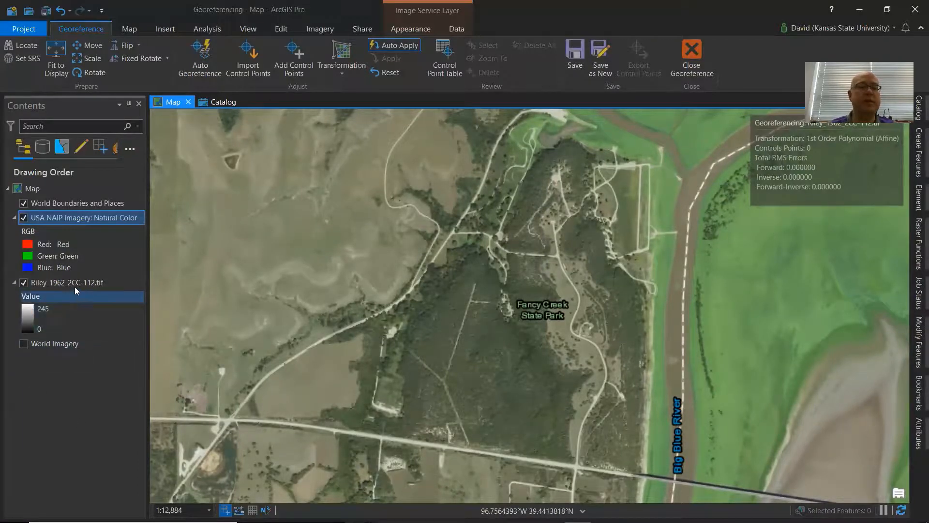
left_click_drag(61, 284, 61, 216)
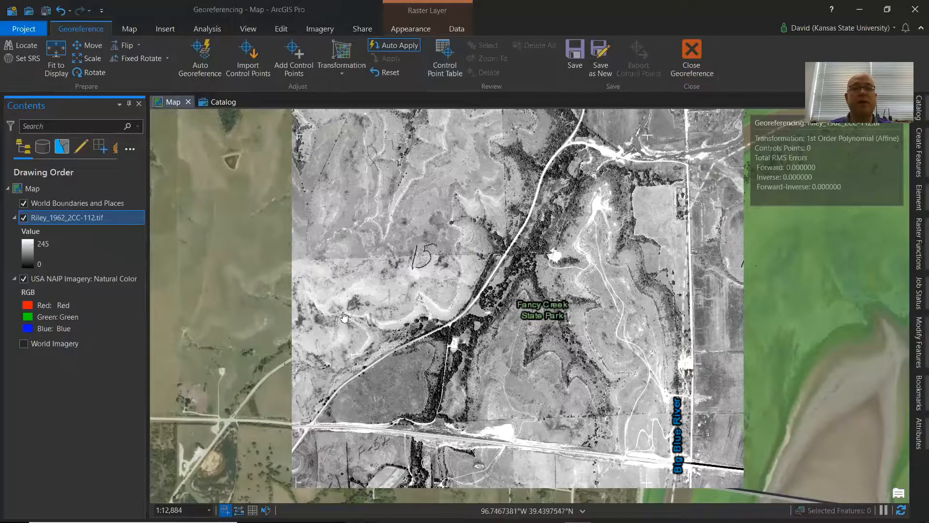
Activate Add Control Points and examine the photo around the park roads and highway for identifiable features.
left_click(298, 58)
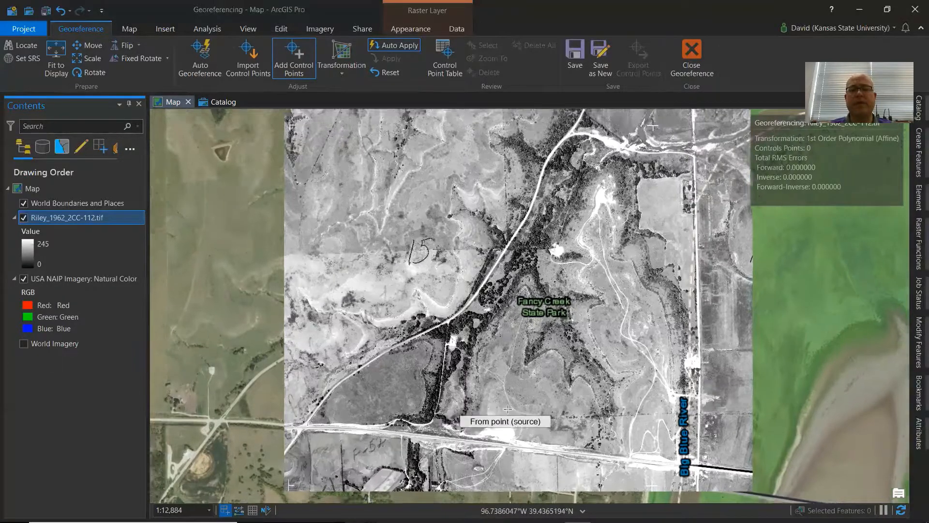
scroll(479, 416, "up", 2)
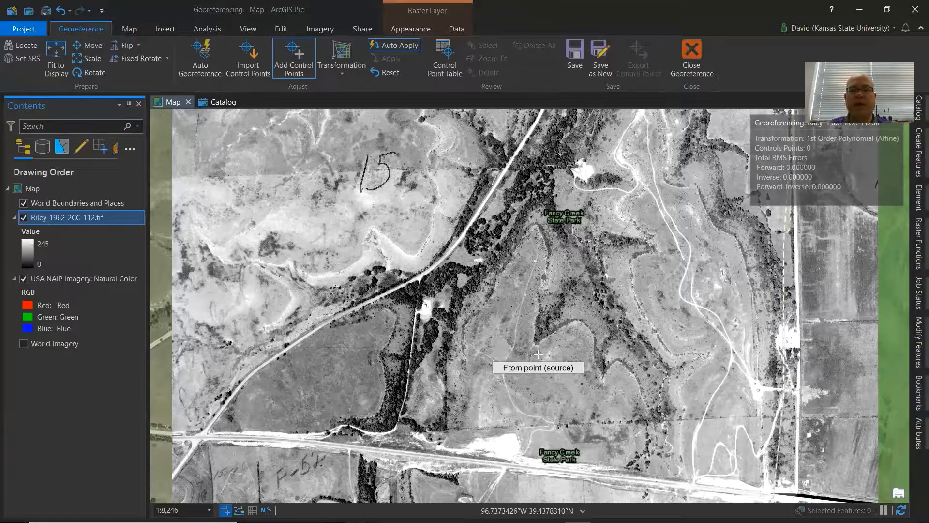
scroll(493, 247, "up", 2)
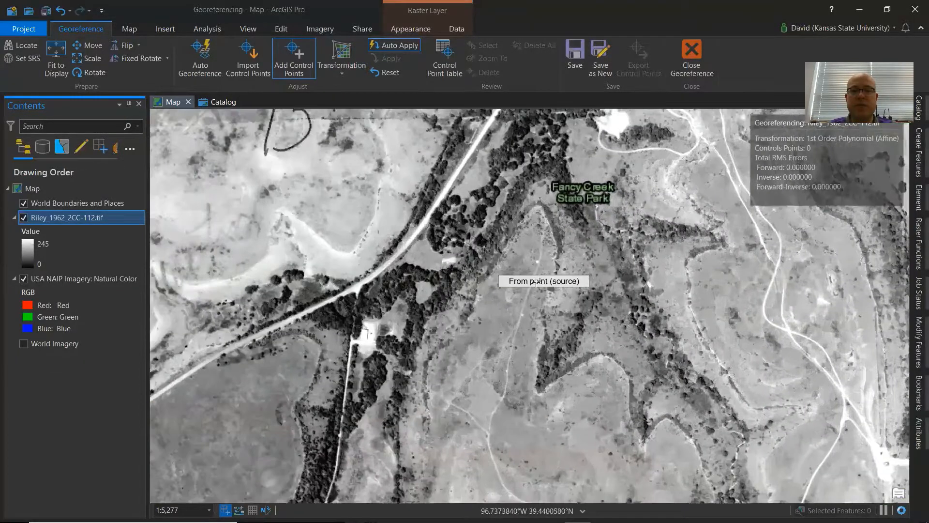
scroll(557, 247, "up", 2)
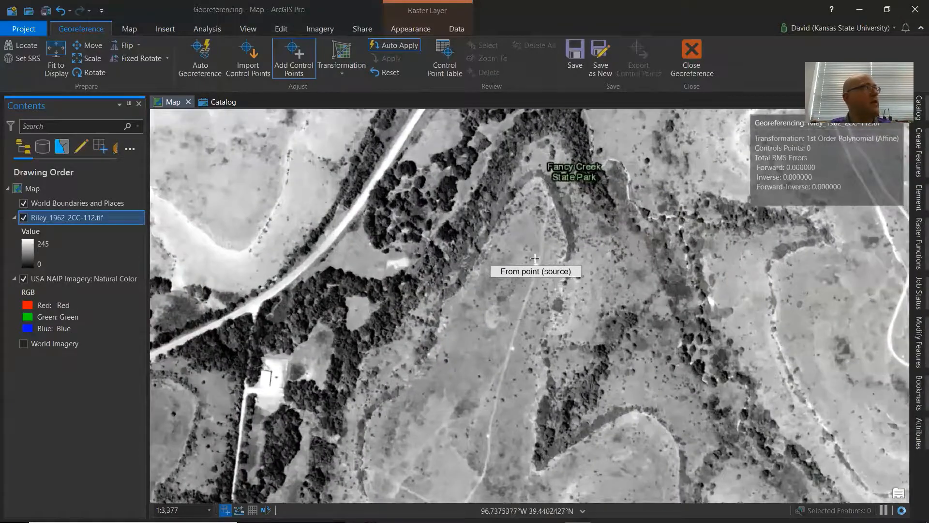
scroll(556, 264, "up", 4)
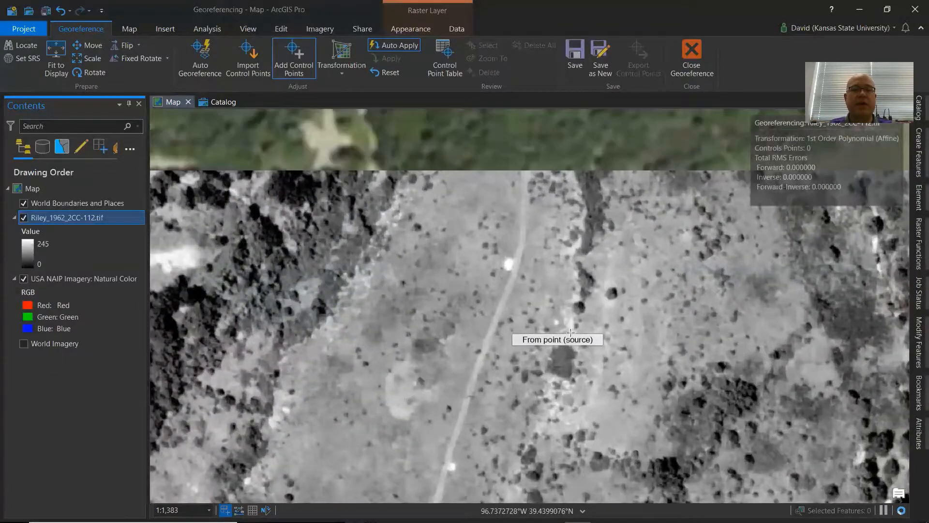
scroll(558, 286, "down", 3)
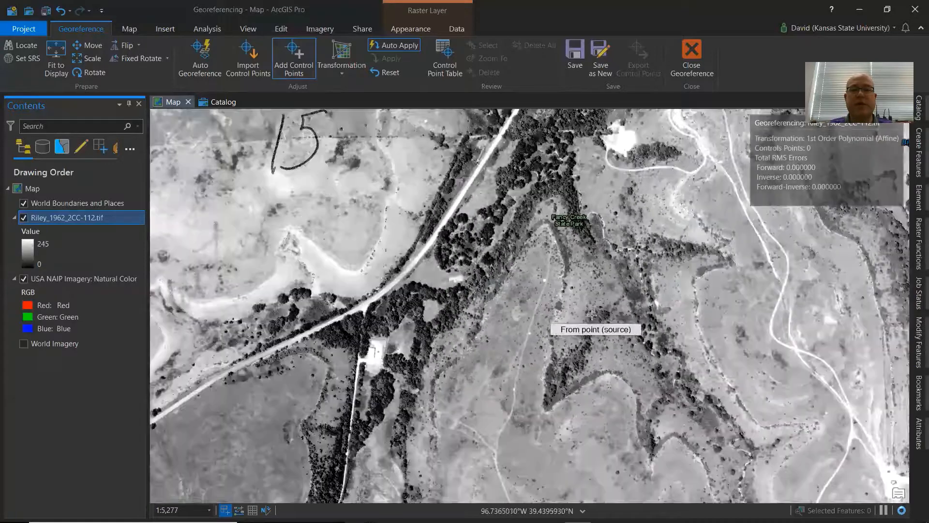
left_click_drag(614, 297, 466, 296)
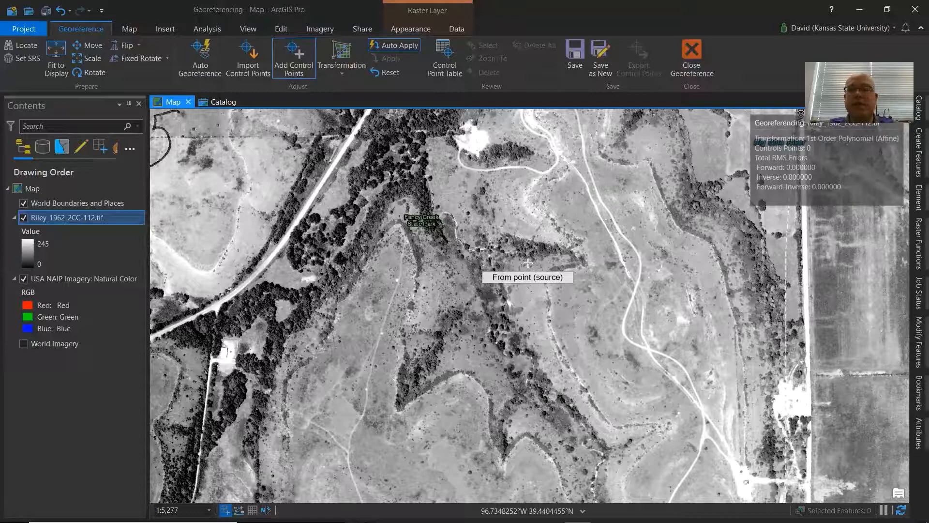
left_click_drag(533, 275, 515, 376)
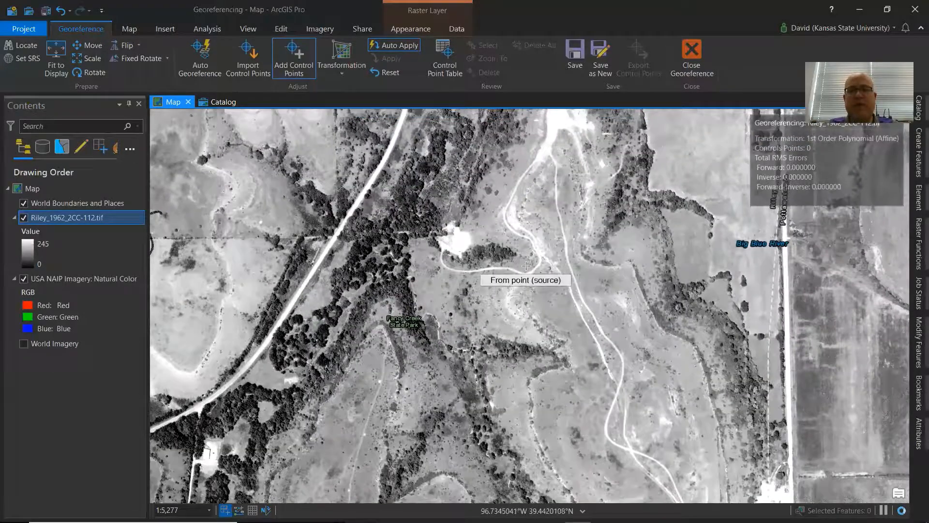
left_click_drag(525, 264, 504, 342)
left_click_drag(525, 272, 539, 345)
left_click_drag(515, 377, 629, 272)
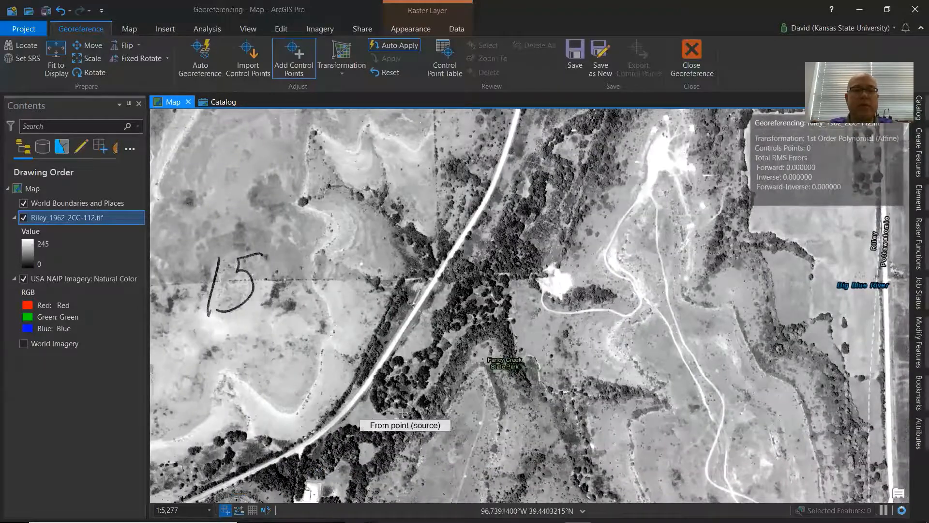
left_click_drag(406, 413, 522, 343)
left_click_drag(568, 388, 578, 288)
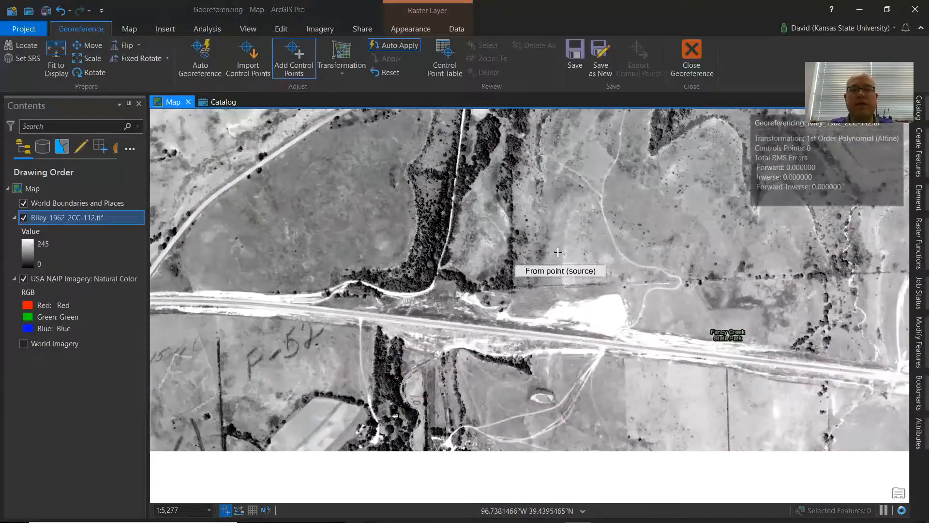
left_click_drag(559, 253, 598, 309)
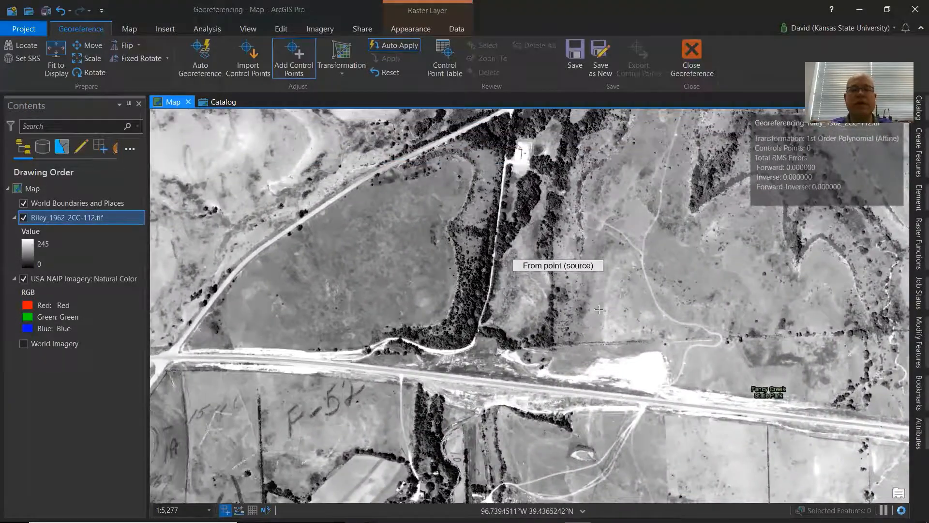
Toggle the Riley raster's visibility repeatedly to compare the 1962 photo with the NAIP imagery near the highway.
left_click(23, 218)
left_click(23, 219)
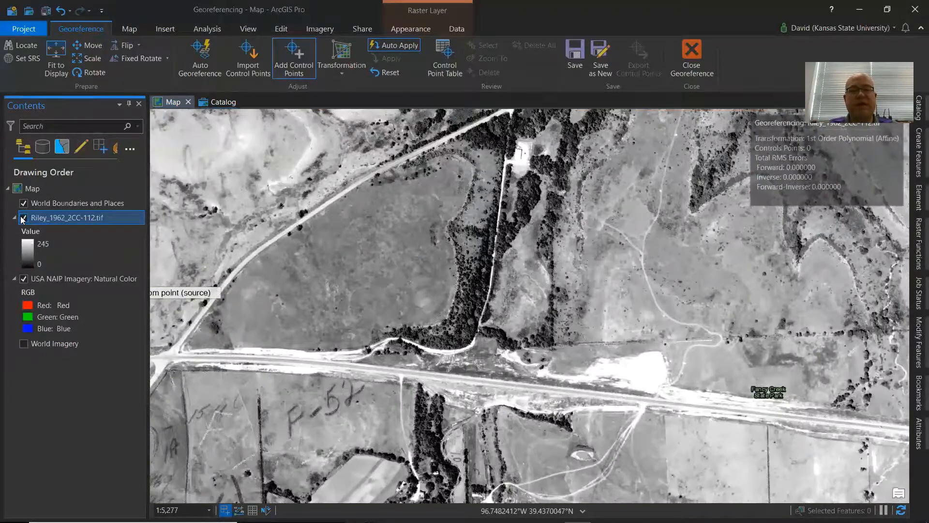
left_click(23, 218)
left_click(22, 218)
left_click(23, 219)
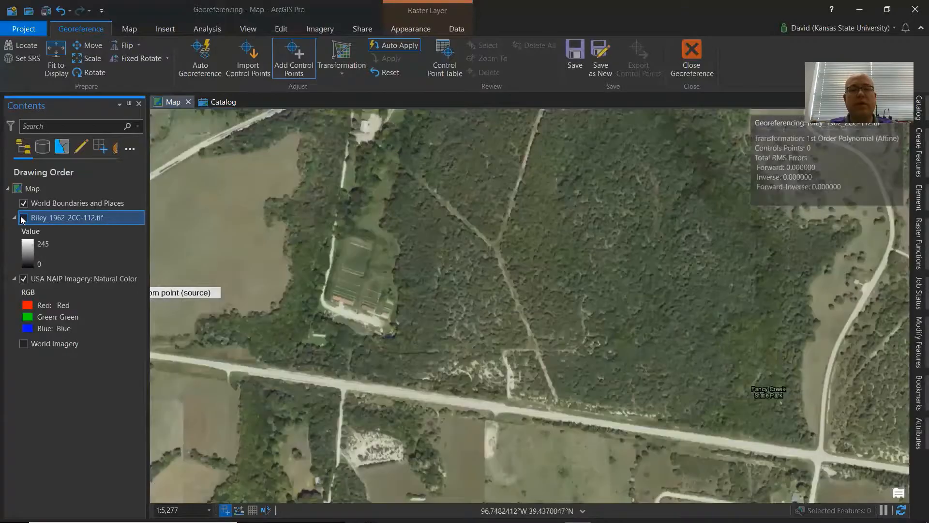
left_click(22, 218)
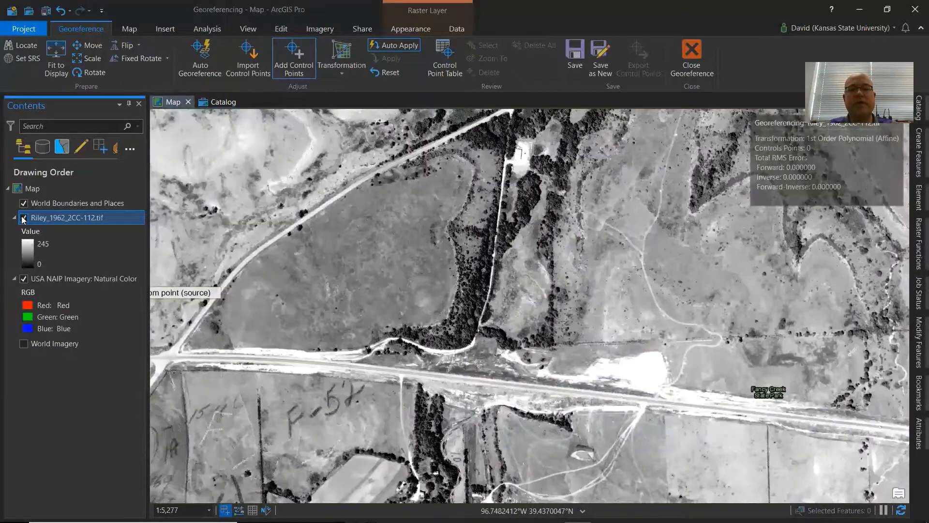
left_click(22, 218)
left_click(23, 218)
left_click(23, 218)
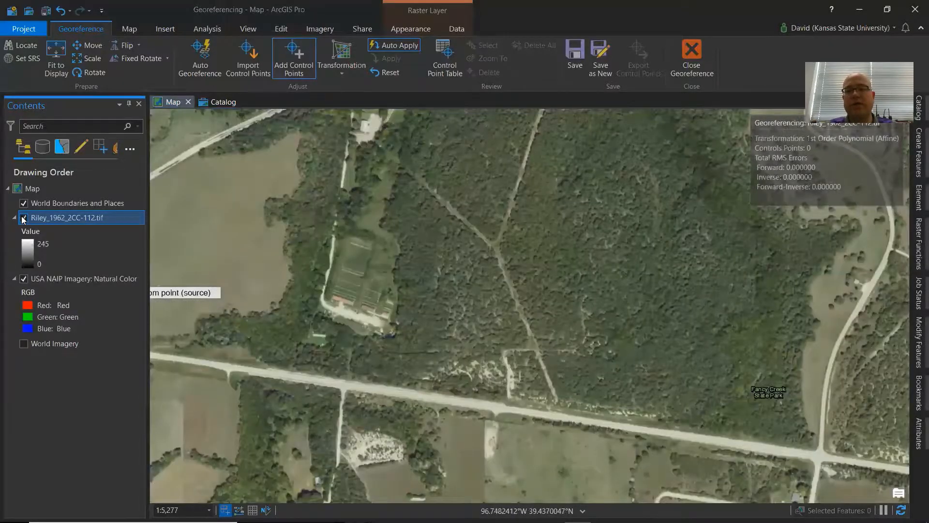
left_click(22, 219)
left_click(23, 219)
left_click(22, 218)
left_click(23, 218)
left_click(22, 218)
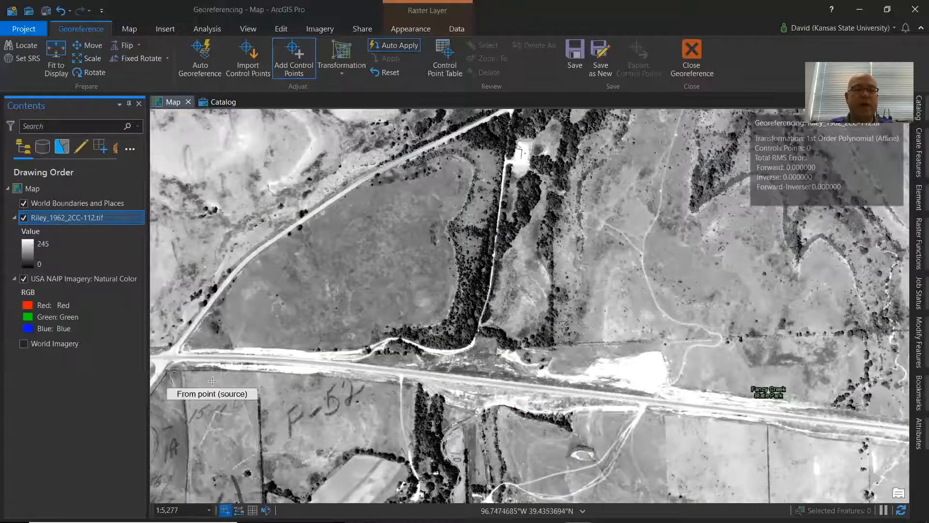
Add a control point linking the road intersection on the highway in the 1962 photo to the same intersection in the NAIP imagery.
left_click_drag(212, 381, 331, 359)
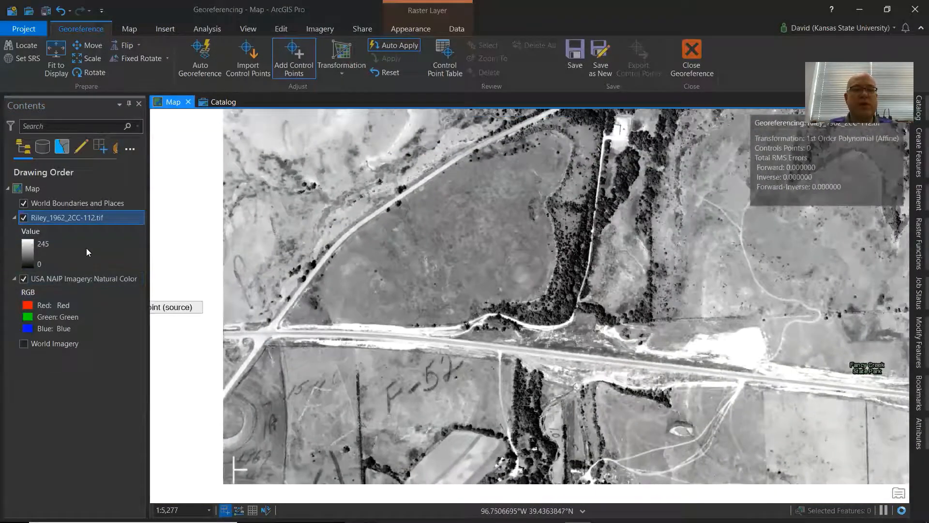
left_click(23, 218)
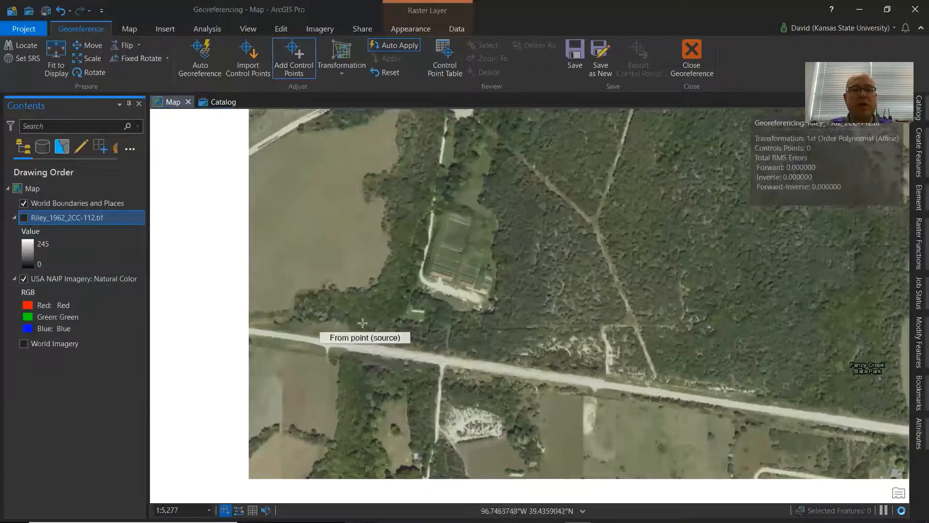
left_click_drag(379, 333, 578, 345)
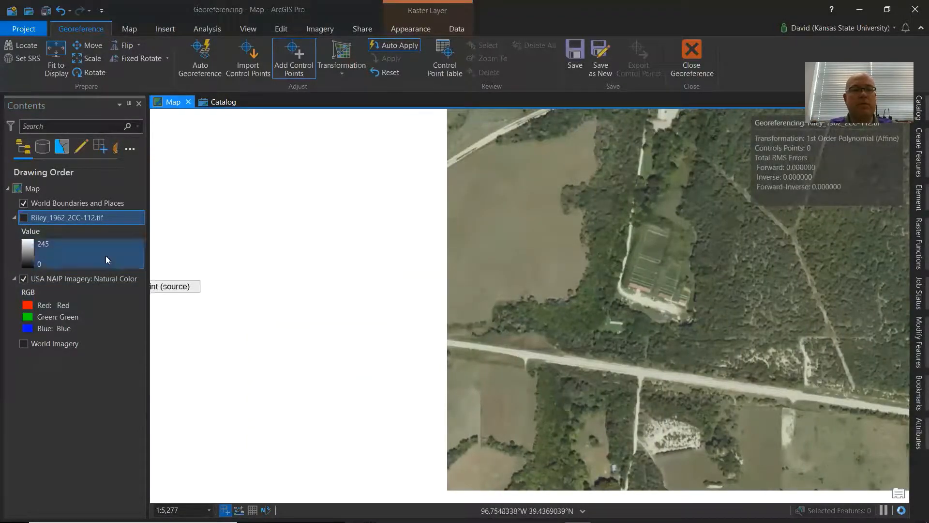
left_click(23, 218)
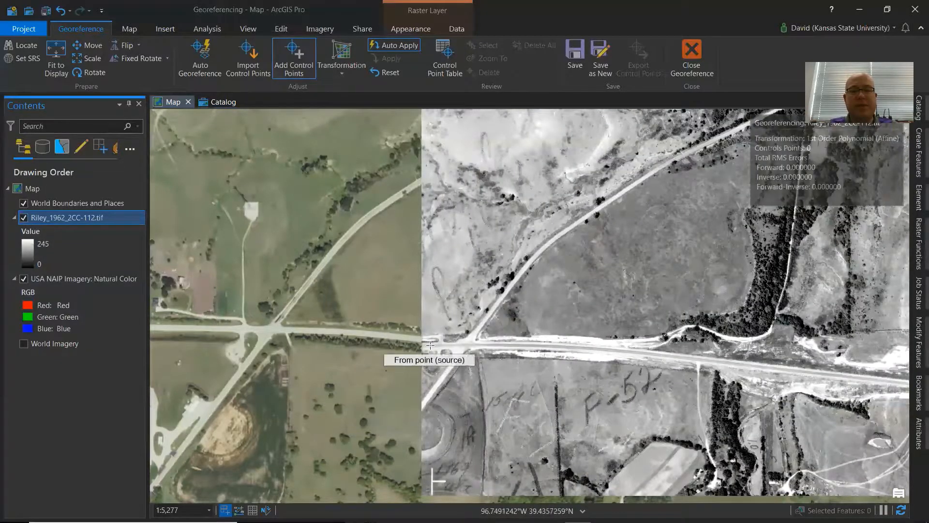
scroll(464, 354, "up", 4)
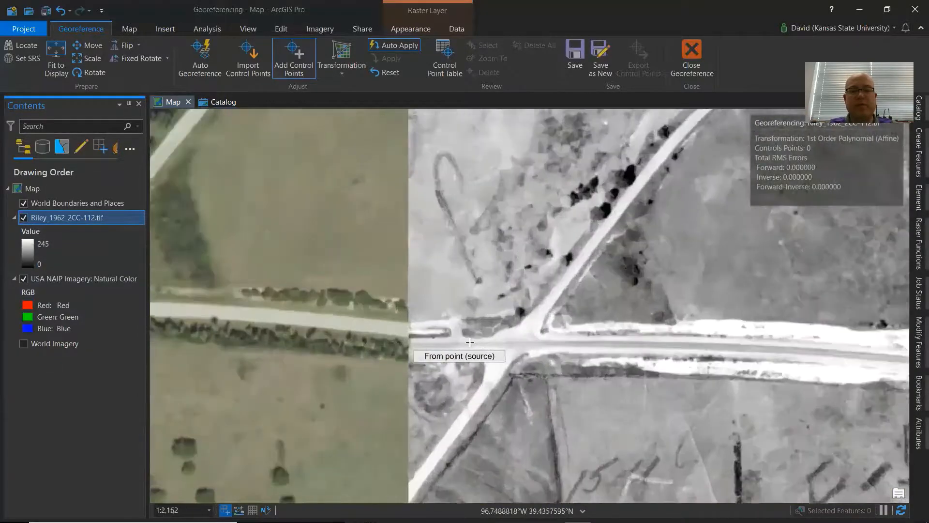
left_click(541, 331)
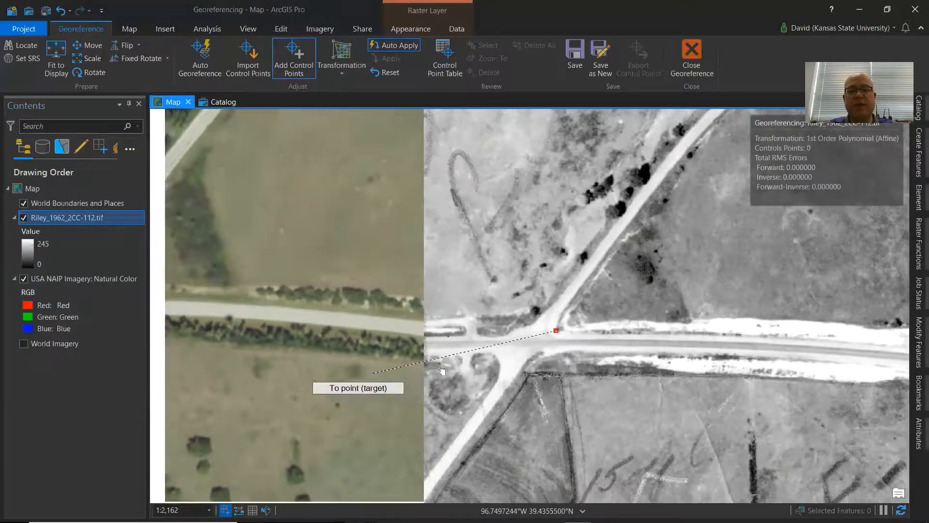
left_click_drag(365, 371, 600, 366)
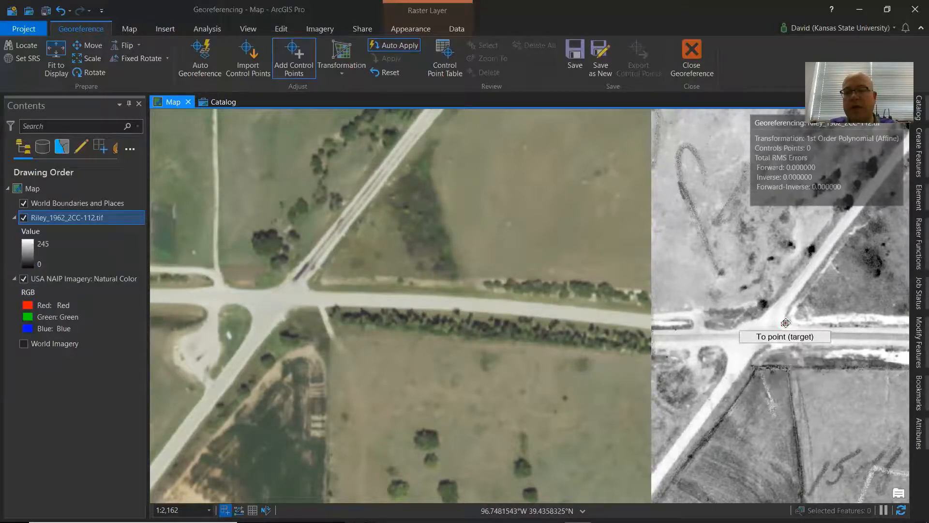
left_click(319, 283)
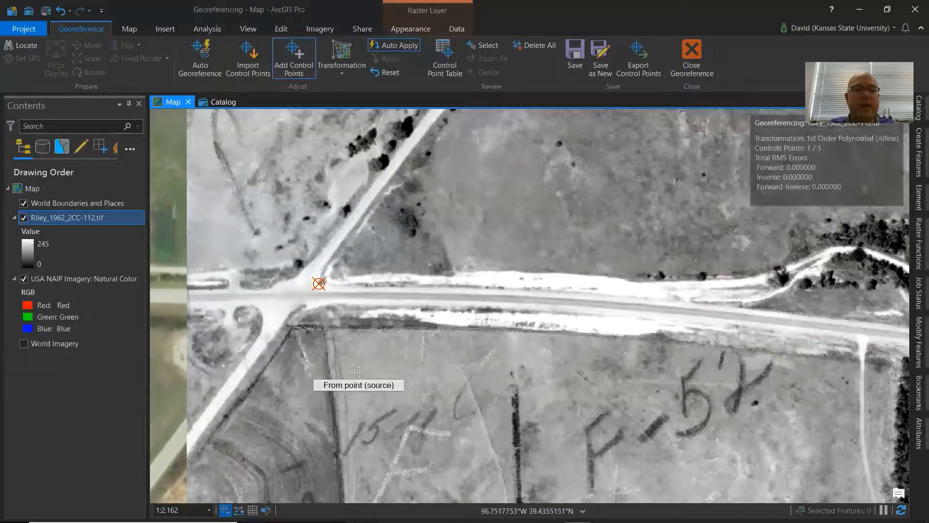
Toggle the Riley photo's visibility to compare it with the NAIP imagery along the highway toward the bridge east of the park.
left_click_drag(479, 379, 618, 386)
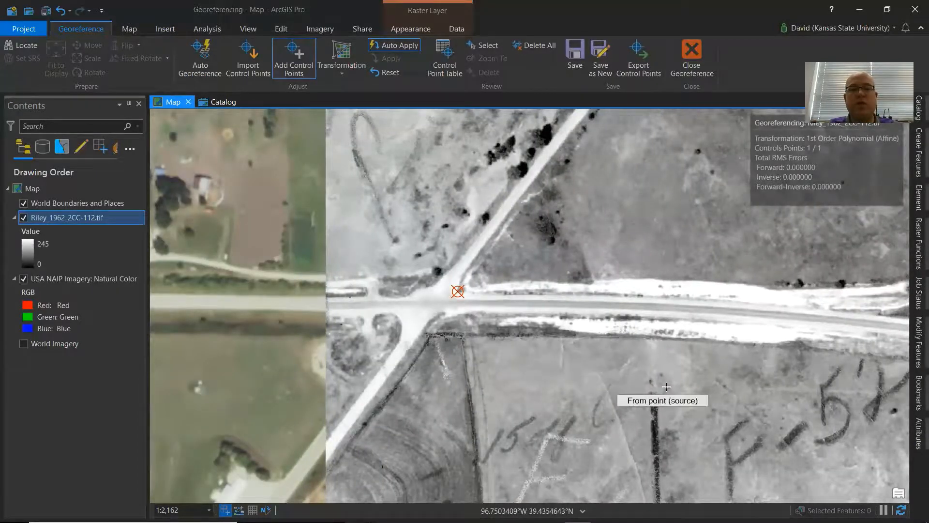
scroll(666, 387, "down", 3)
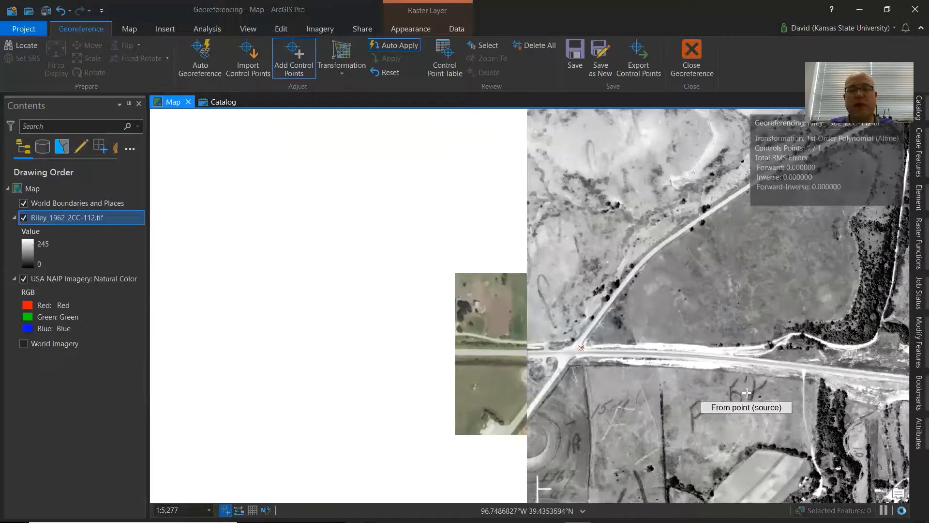
left_click_drag(747, 392, 246, 358)
left_click_drag(588, 365, 246, 313)
left_click_drag(636, 384, 565, 359)
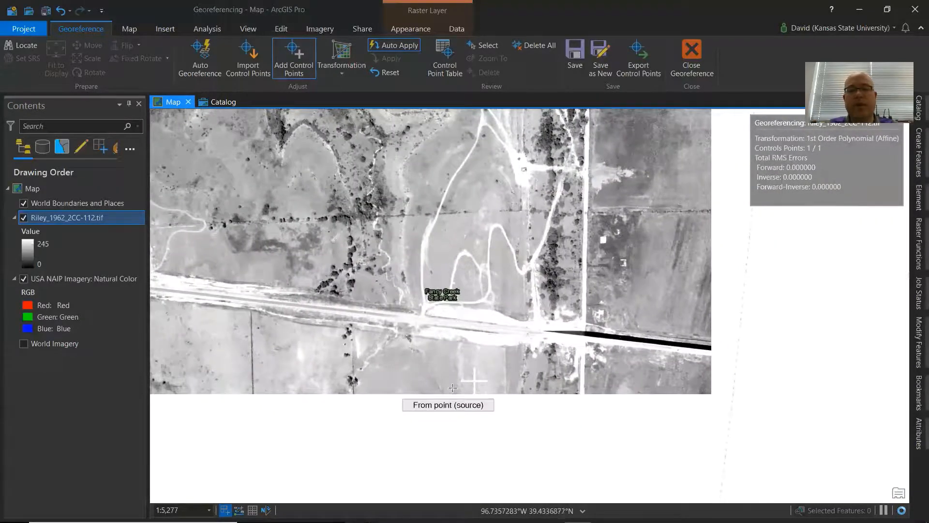
left_click(24, 217)
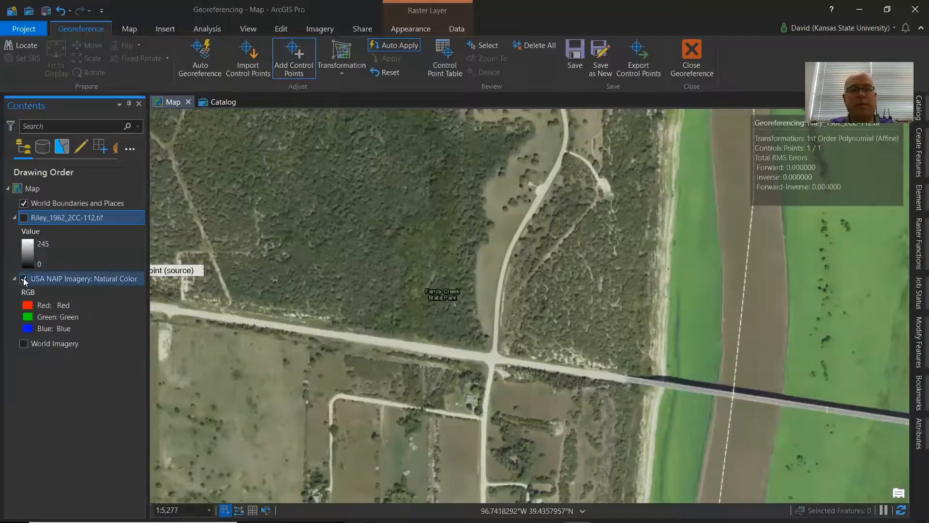
left_click(23, 218)
left_click(23, 218)
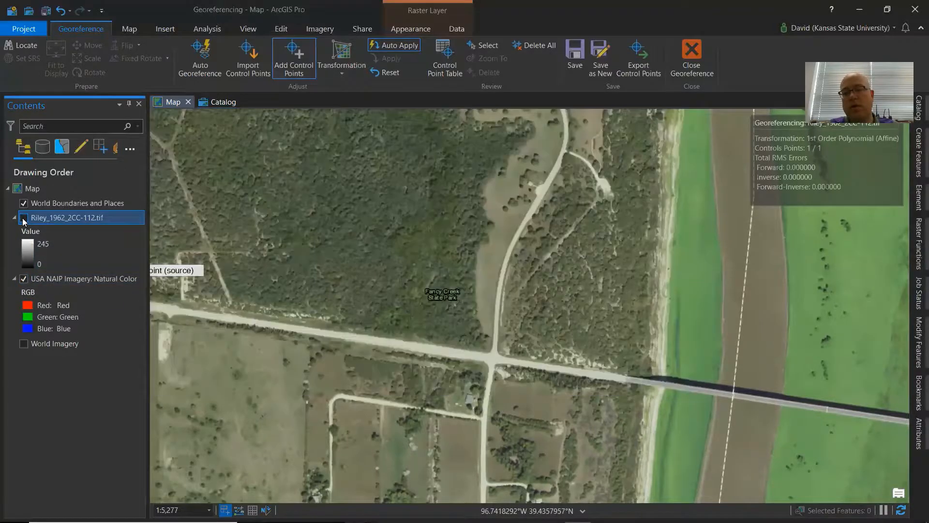
left_click(23, 219)
left_click(24, 219)
left_click(23, 219)
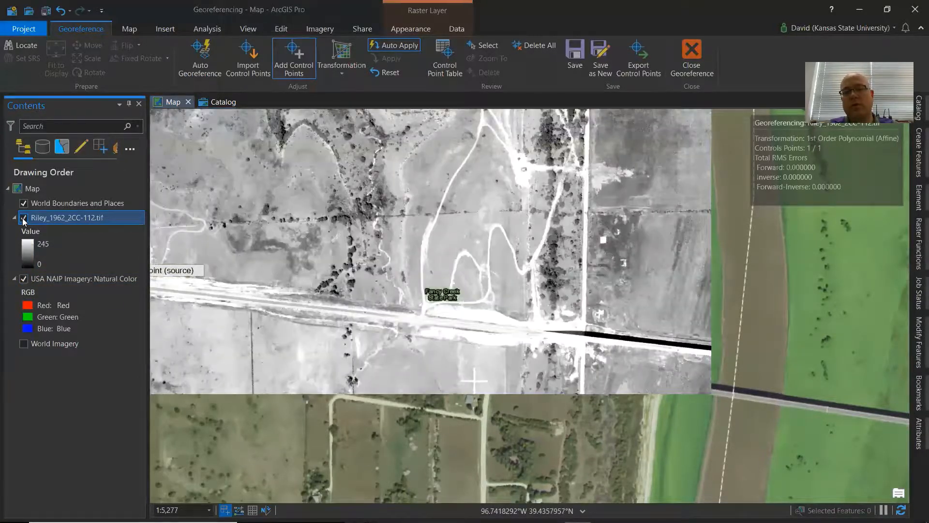
left_click(23, 219)
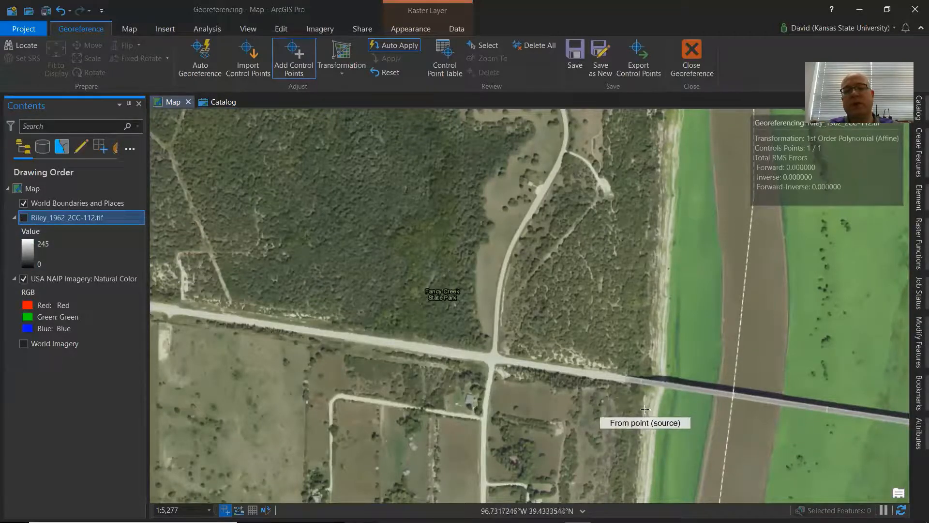
Add a second control point linking where the highway meets the bridge in the photo to the same spot in the NAIP imagery.
scroll(645, 400, "up", 2)
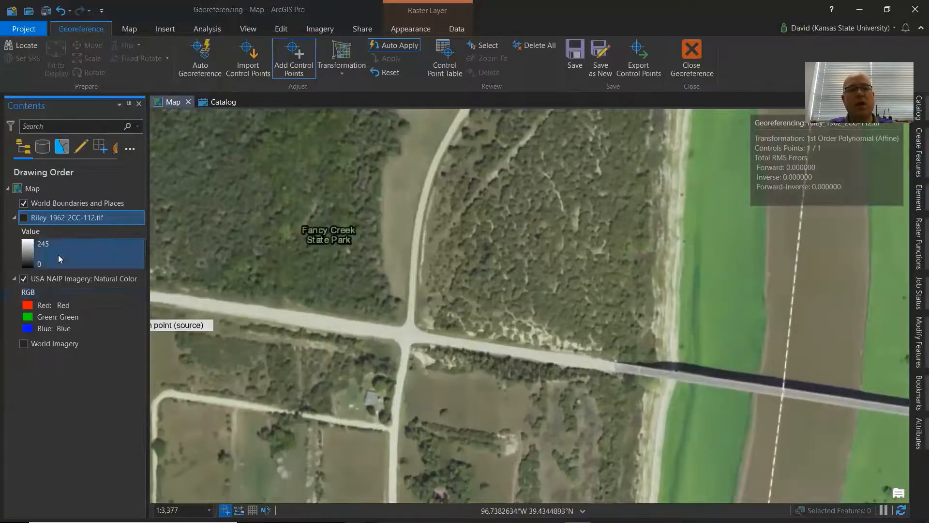
left_click(24, 217)
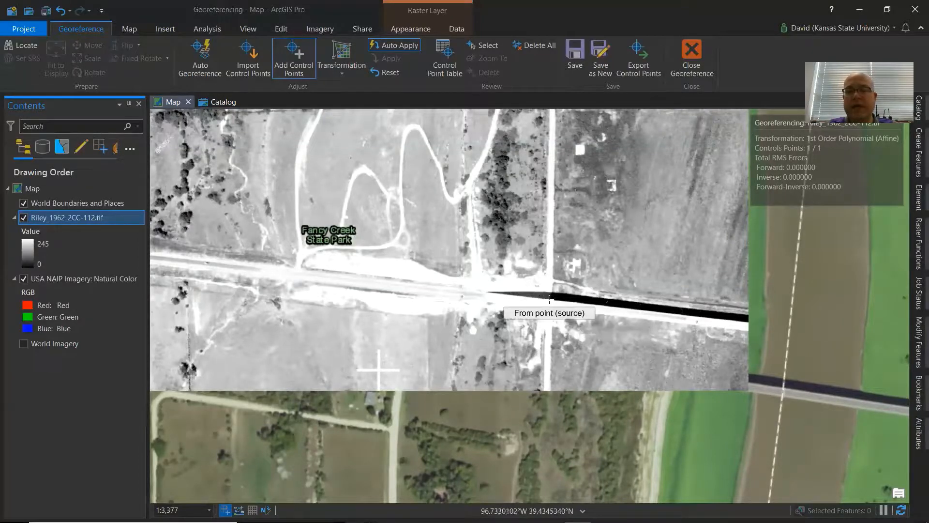
scroll(576, 309, "up", 1)
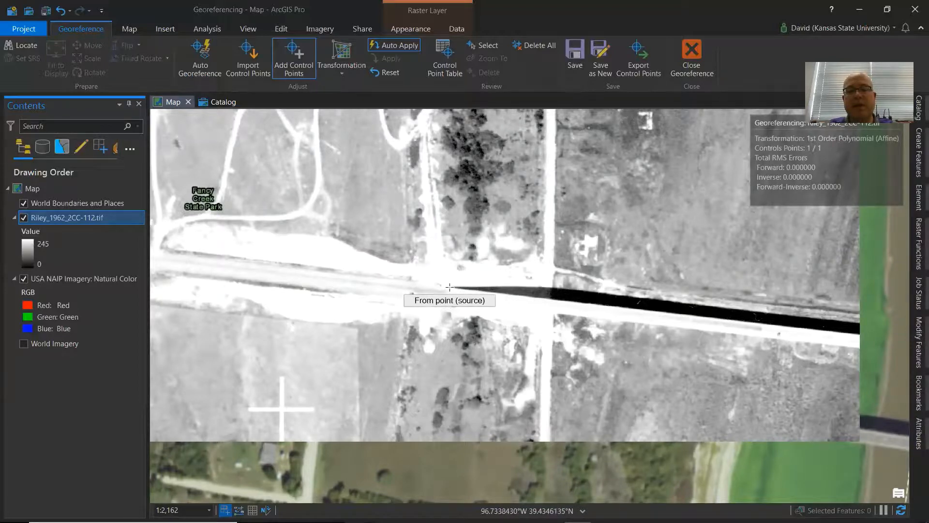
left_click(449, 287)
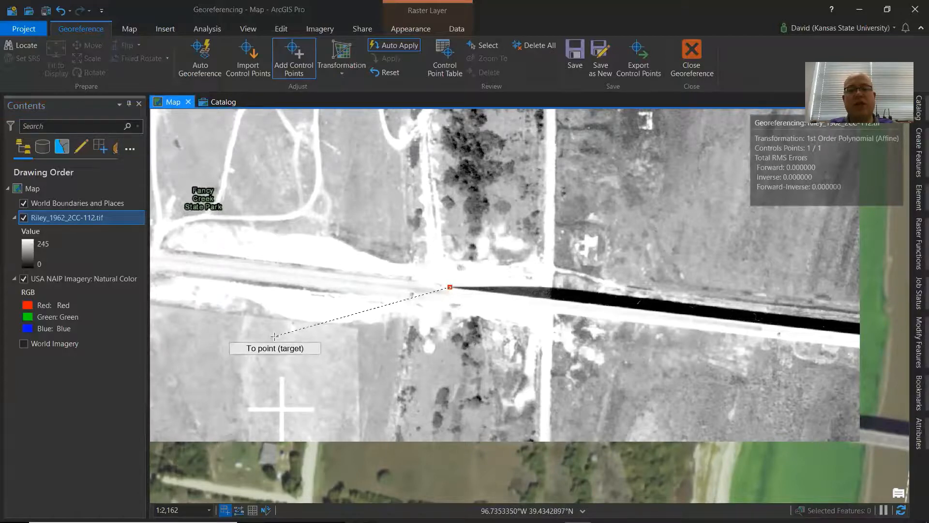
left_click(24, 218)
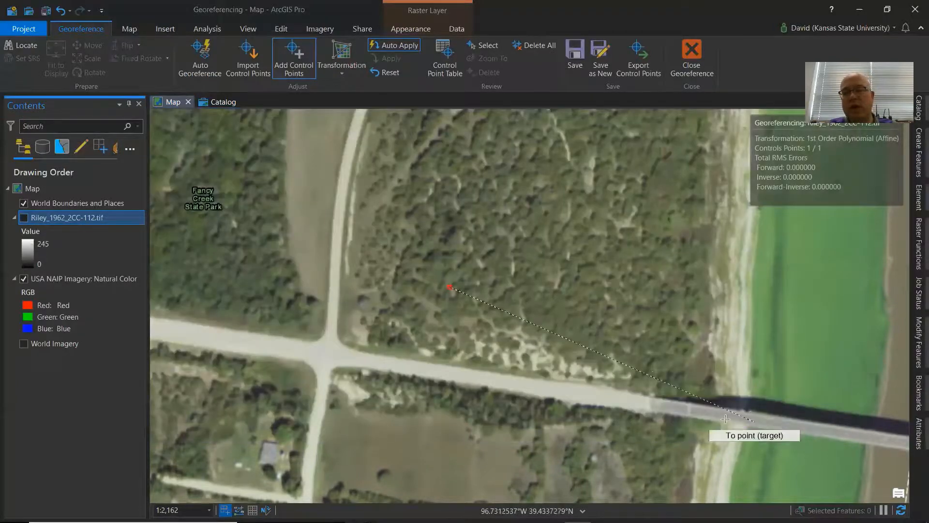
scroll(656, 417, "up", 2)
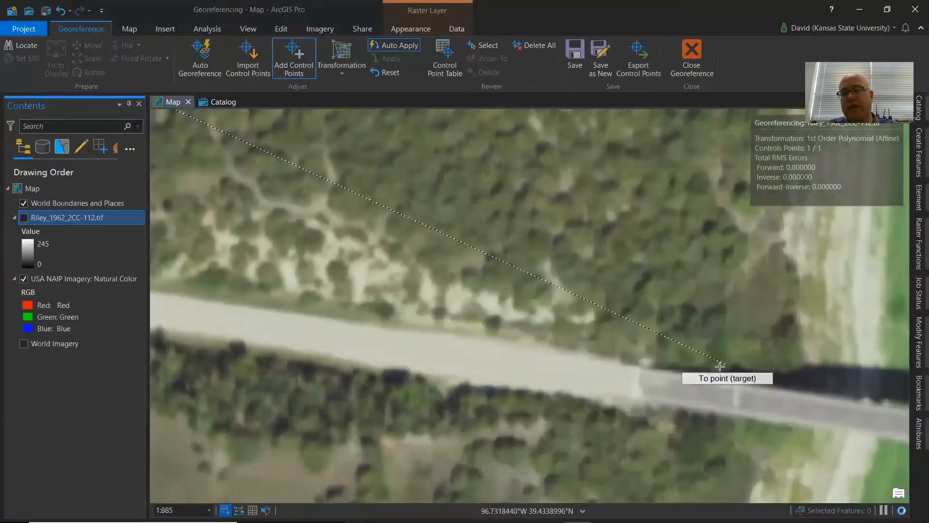
left_click(649, 364)
Zoom out and toggle the Riley photo's visibility repeatedly to check its overall alignment against the NAIP imagery.
scroll(649, 404, "down", 3)
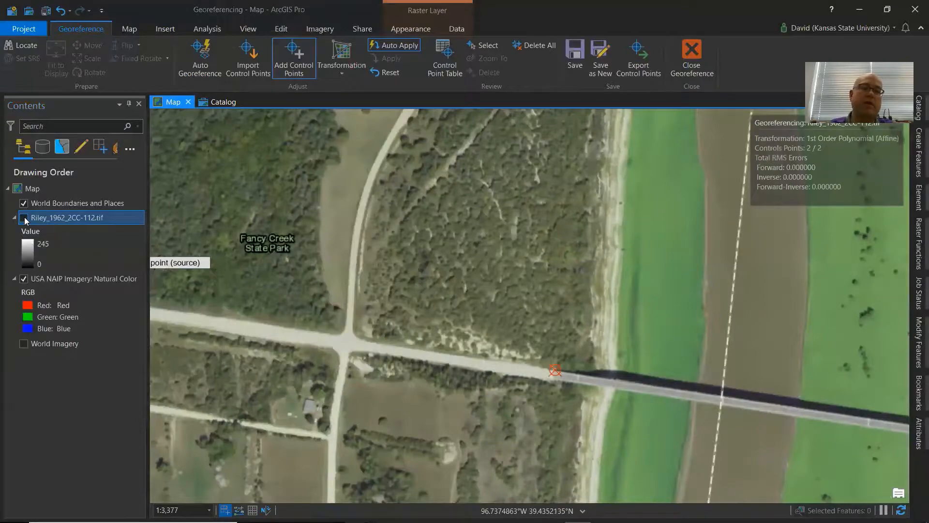
left_click(24, 219)
left_click_drag(442, 354, 704, 366)
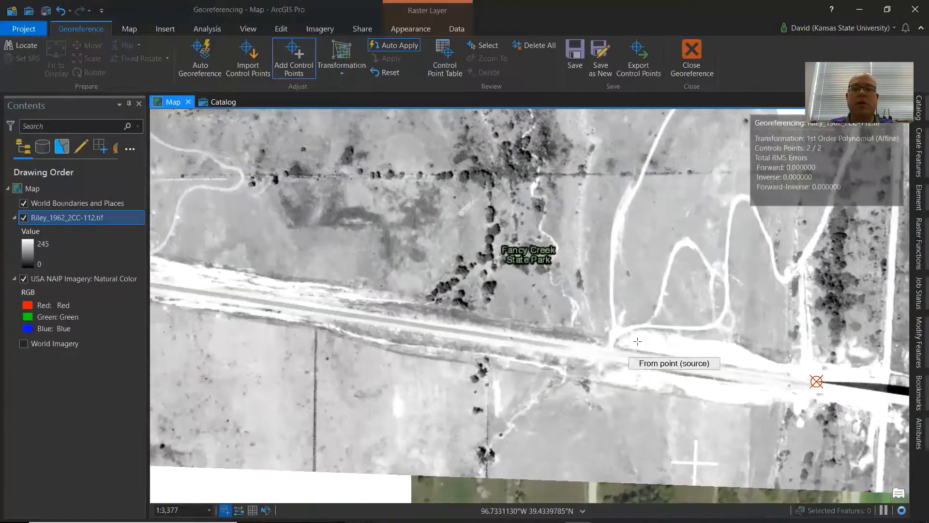
scroll(629, 341, "down", 2)
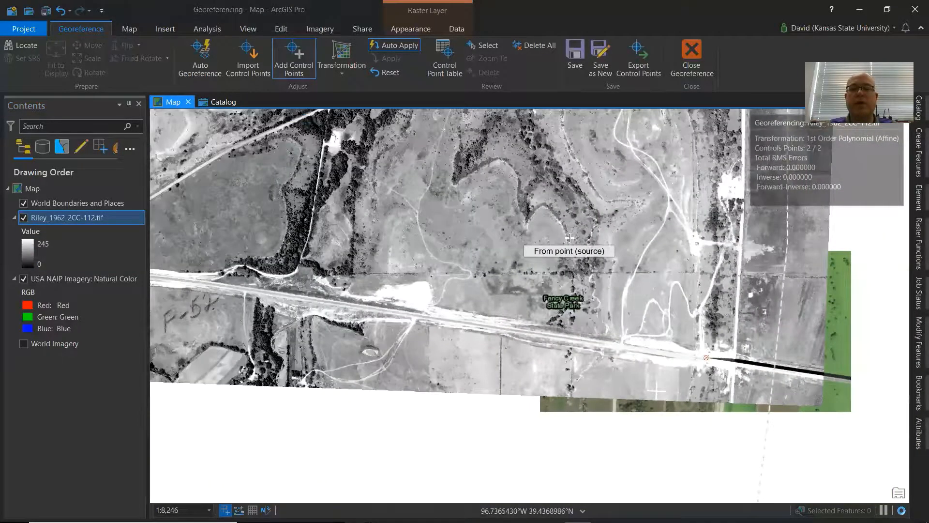
scroll(569, 237, "down", 2)
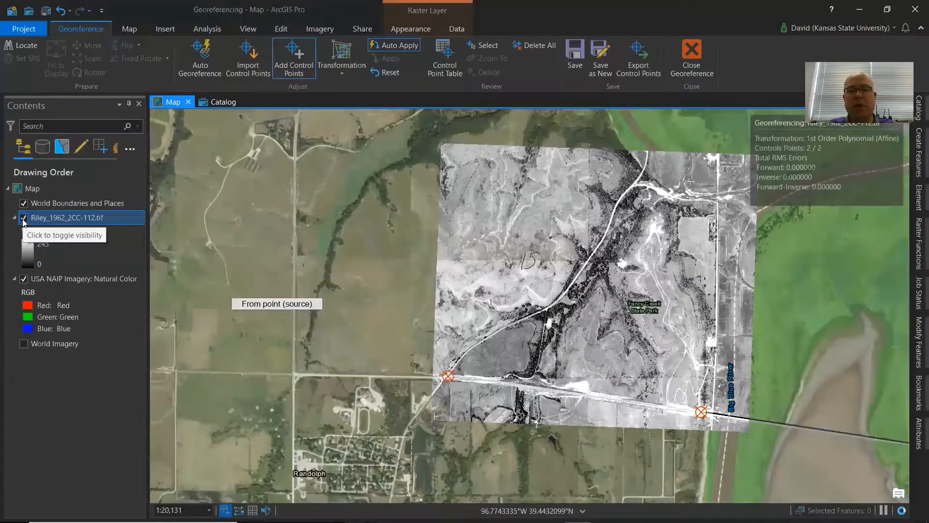
left_click(24, 218)
left_click(23, 218)
left_click(23, 217)
left_click(23, 218)
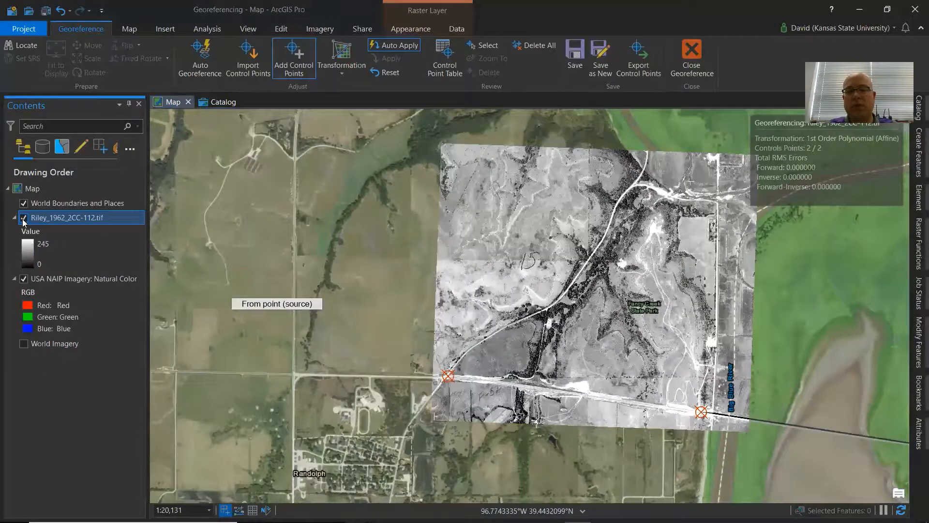
left_click(23, 217)
left_click(23, 217)
left_click(24, 218)
left_click(23, 218)
left_click(24, 218)
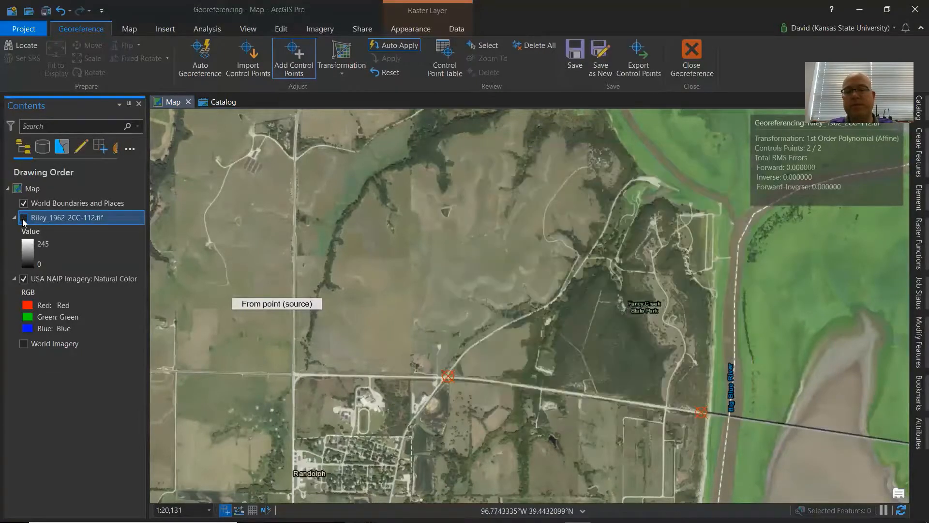
left_click(23, 217)
left_click(23, 218)
left_click(23, 217)
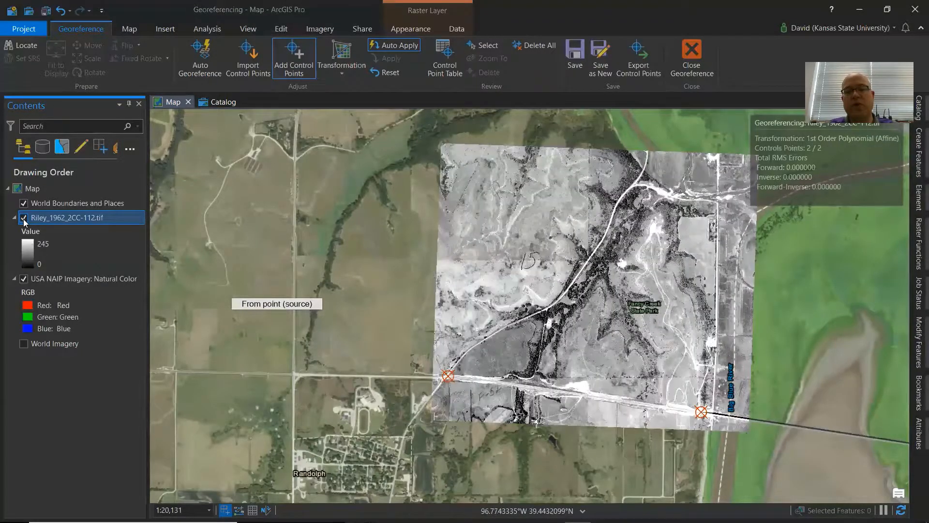
left_click(24, 218)
left_click(23, 218)
left_click(23, 218)
left_click(24, 218)
left_click(23, 218)
left_click(23, 218)
left_click(23, 218)
left_click(23, 218)
left_click(24, 218)
left_click(23, 218)
left_click(23, 218)
left_click(23, 218)
left_click(23, 217)
left_click(23, 218)
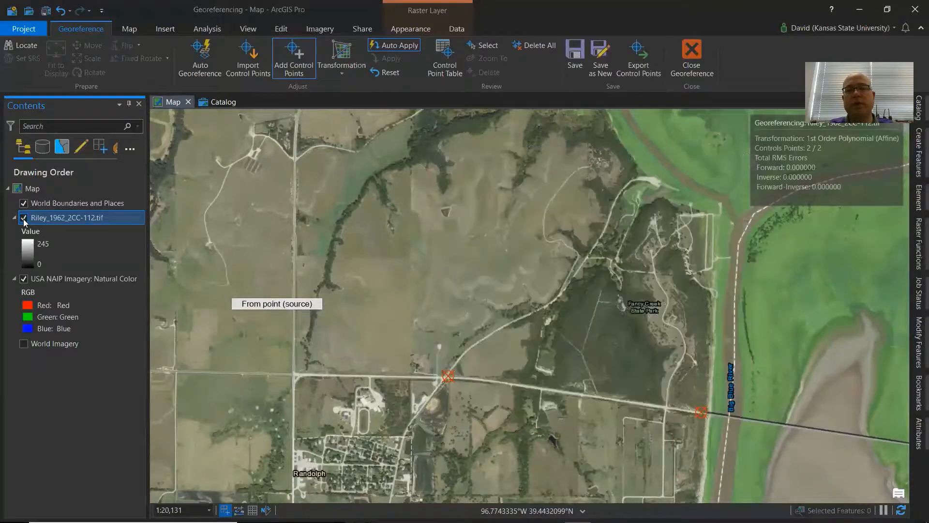
left_click(24, 218)
left_click(23, 218)
left_click(24, 217)
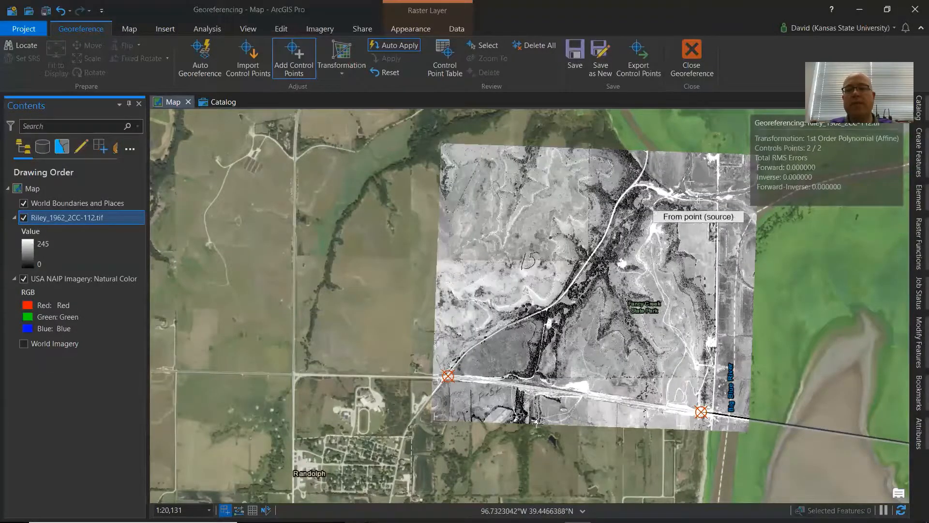
Zoom into the northern road and creek area and toggle the Riley photo to compare features with the NAIP imagery.
scroll(652, 178, "up", 4)
scroll(575, 164, "up", 2)
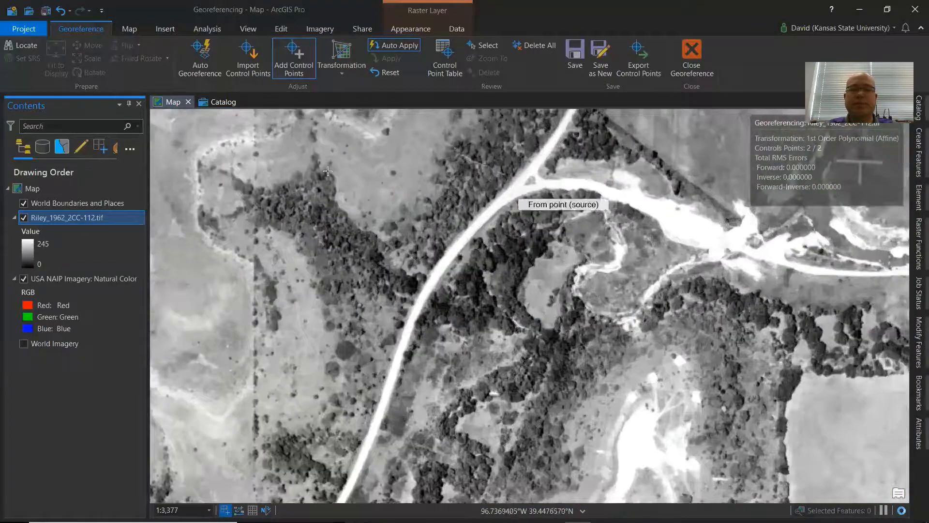
left_click(23, 218)
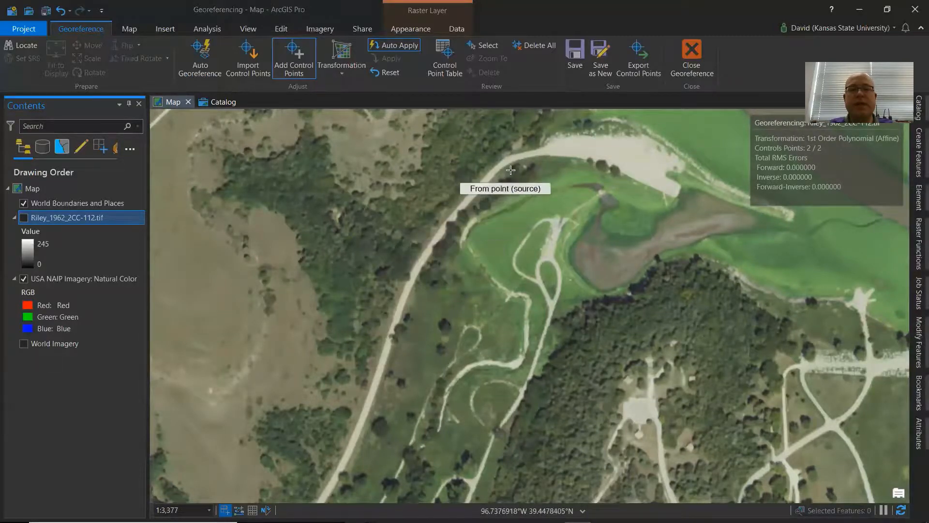
left_click(24, 218)
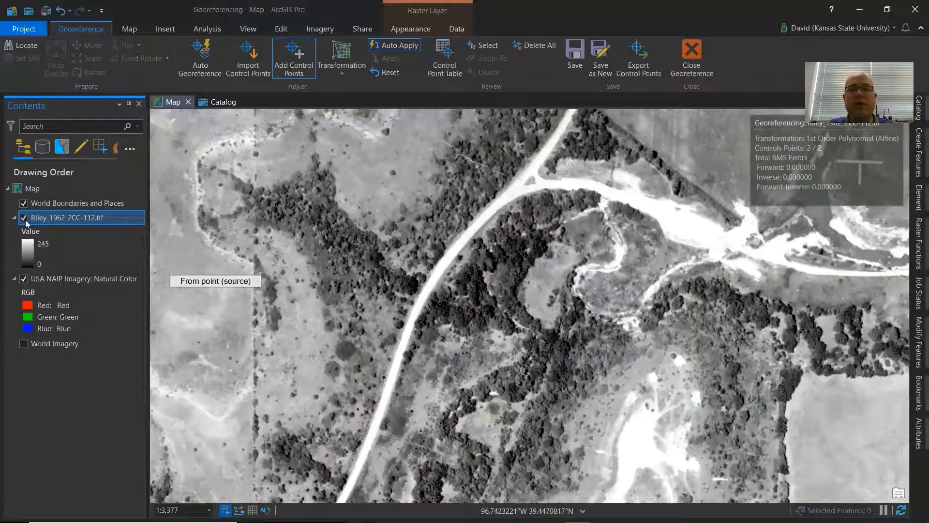
left_click(26, 220)
left_click(25, 220)
left_click(26, 220)
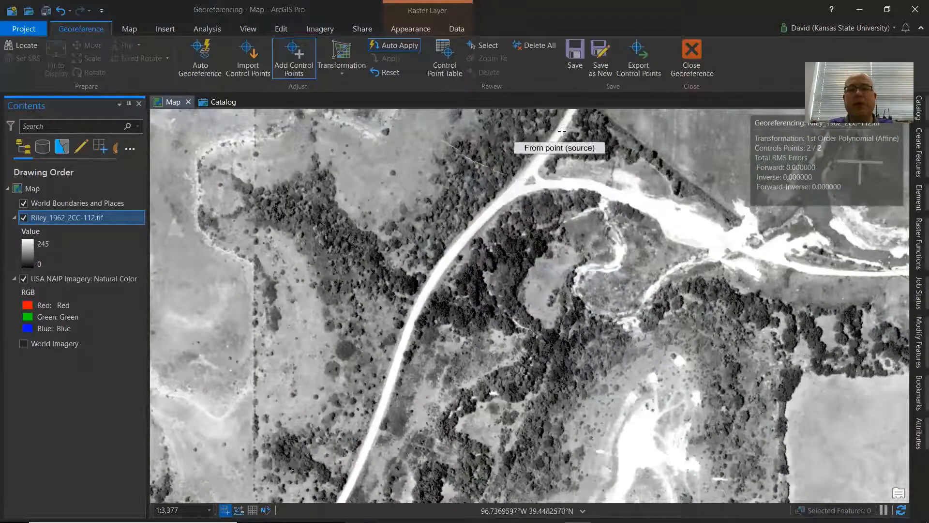
left_click(24, 218)
left_click_drag(608, 244, 639, 302)
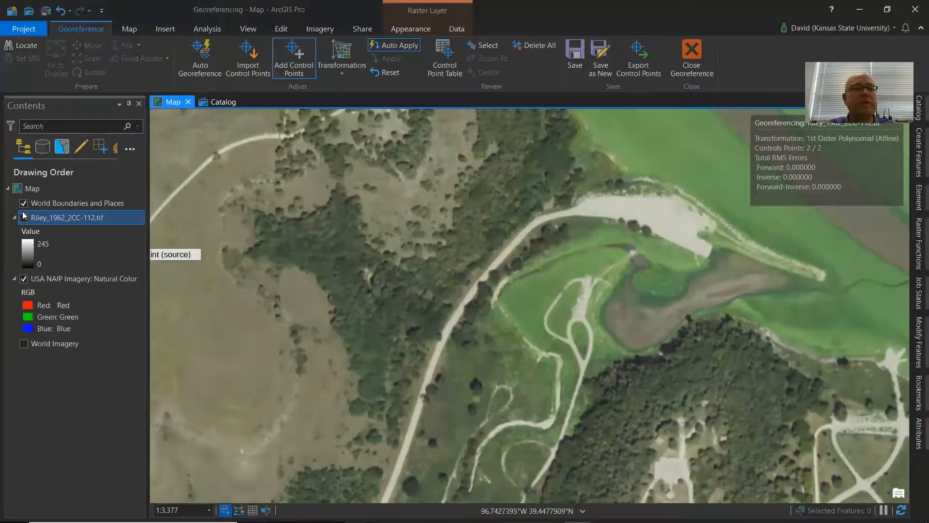
Compare the photo with the NAIP imagery at the road's creek junction and add a third control point linking that junction to the NAIP.
left_click(24, 218)
left_click(25, 218)
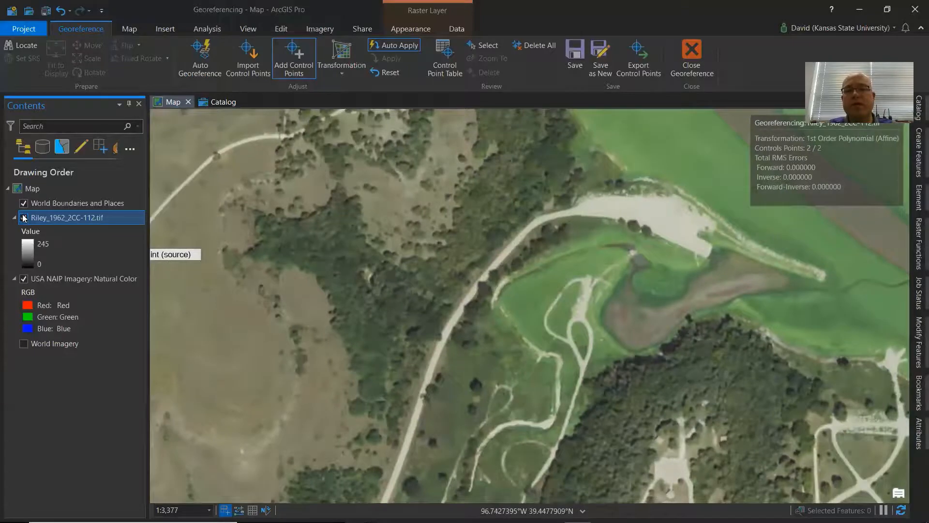
left_click(24, 218)
left_click(24, 218)
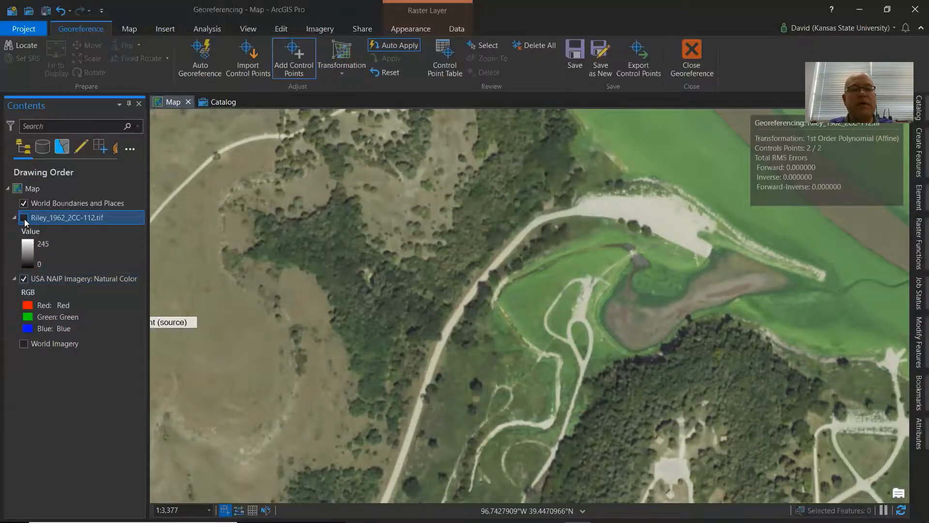
left_click(24, 218)
left_click(24, 219)
left_click(23, 218)
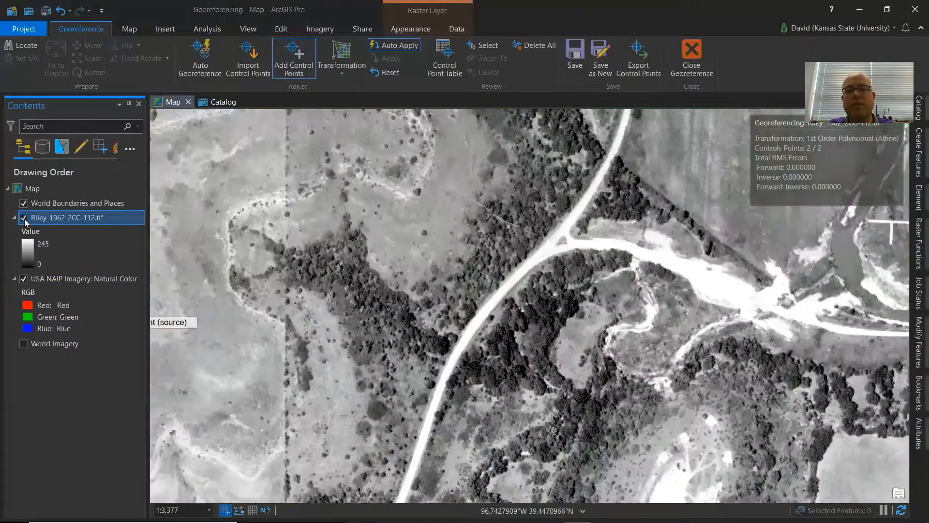
left_click(24, 218)
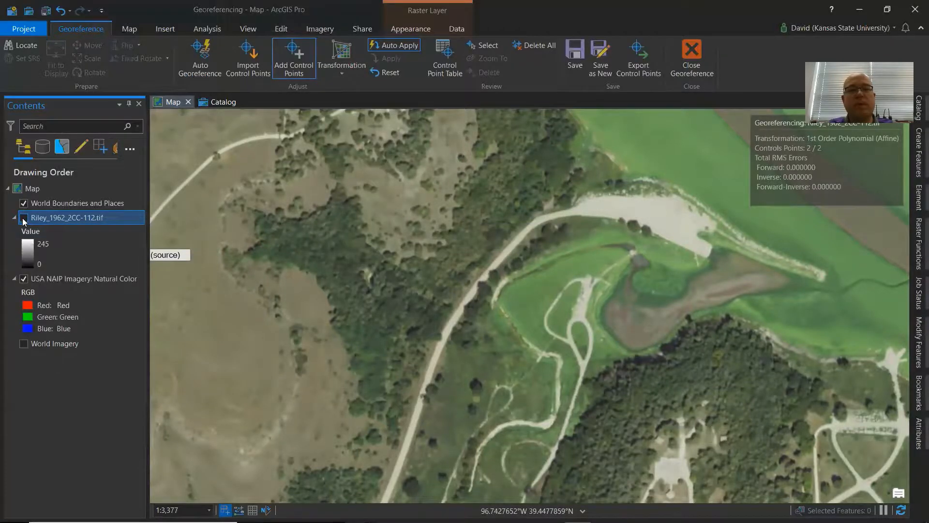
left_click(24, 218)
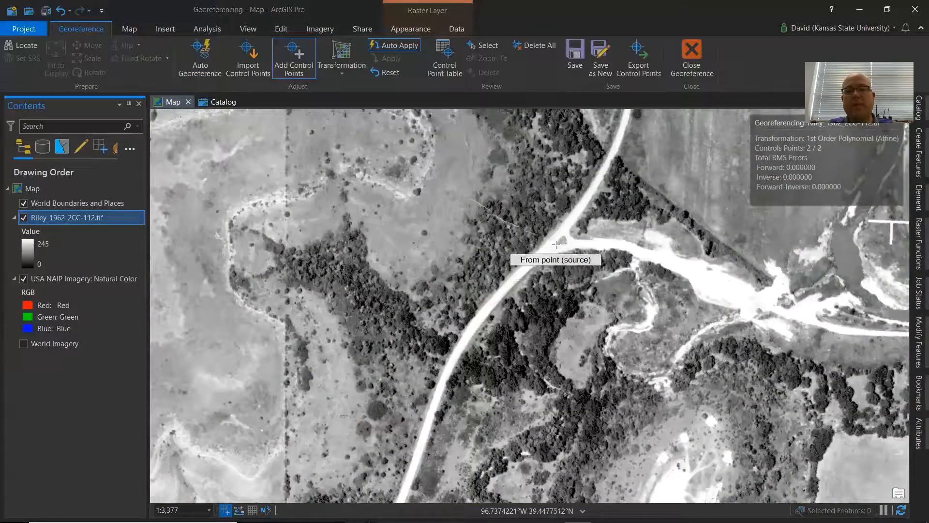
left_click(556, 244)
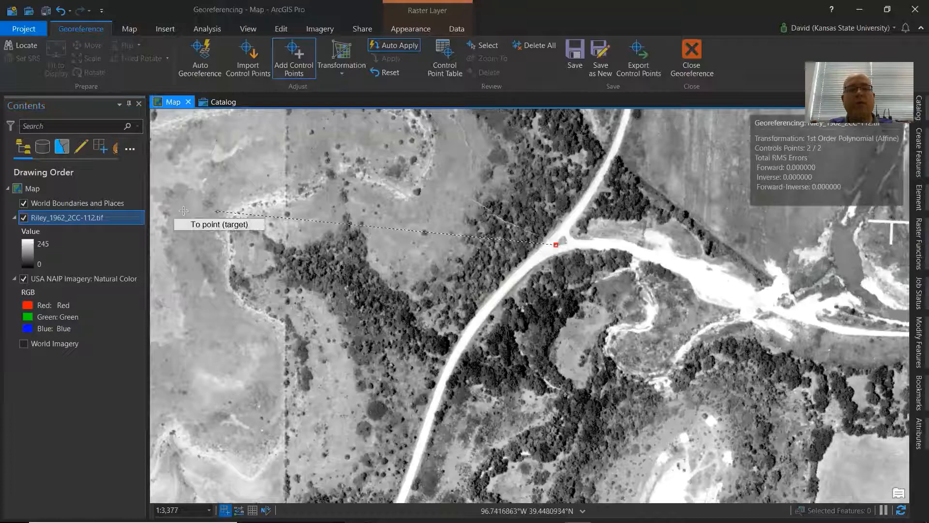
left_click(25, 219)
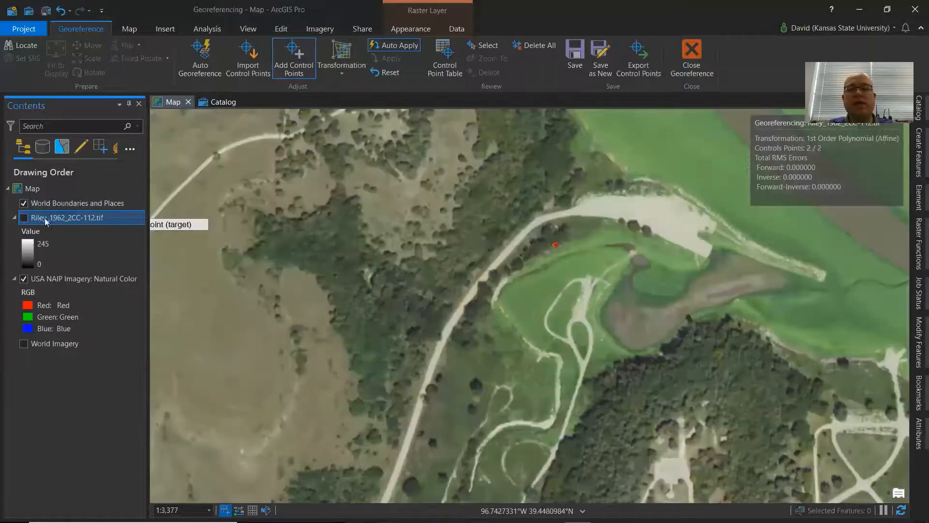
left_click(539, 217)
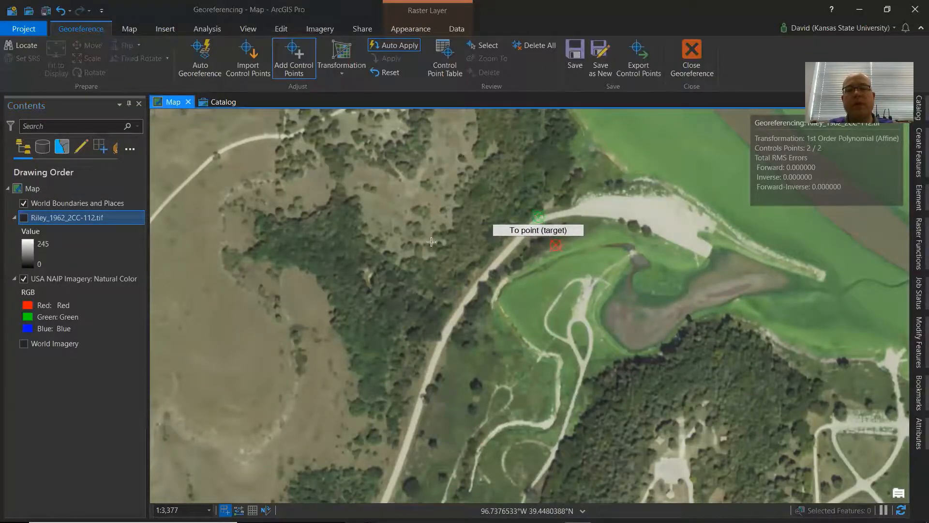
Toggle the Riley photo's visibility repeatedly to check its alignment with the NAIP imagery around the new control point.
left_click(24, 217)
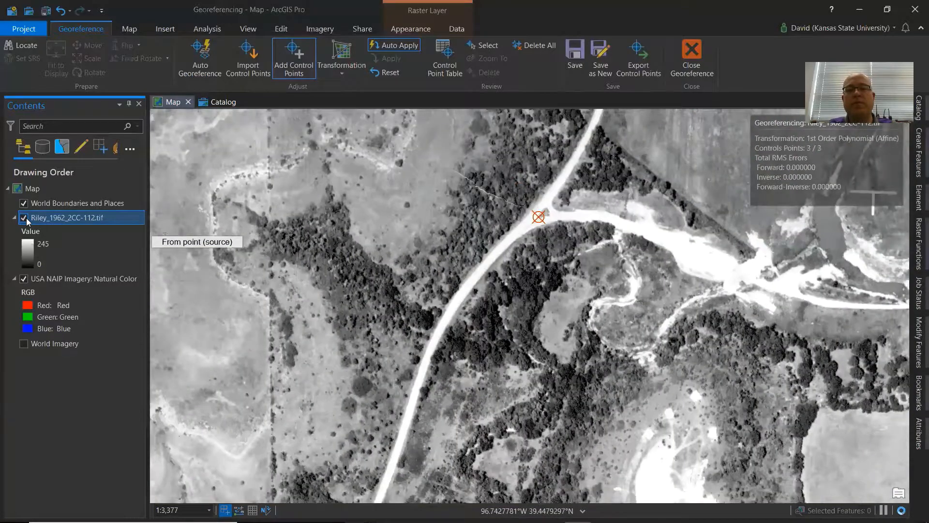
left_click(26, 219)
left_click(26, 220)
left_click(27, 220)
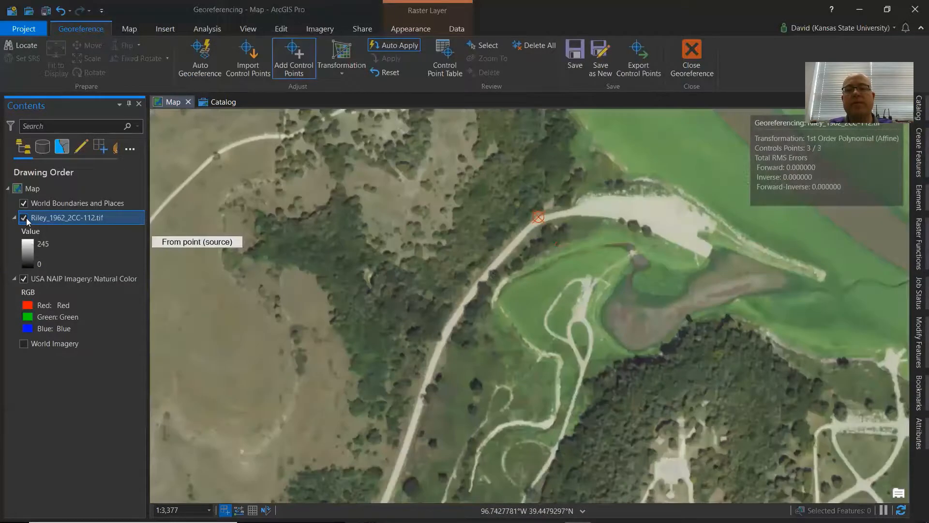
left_click(26, 220)
left_click(27, 219)
left_click(26, 219)
left_click(26, 219)
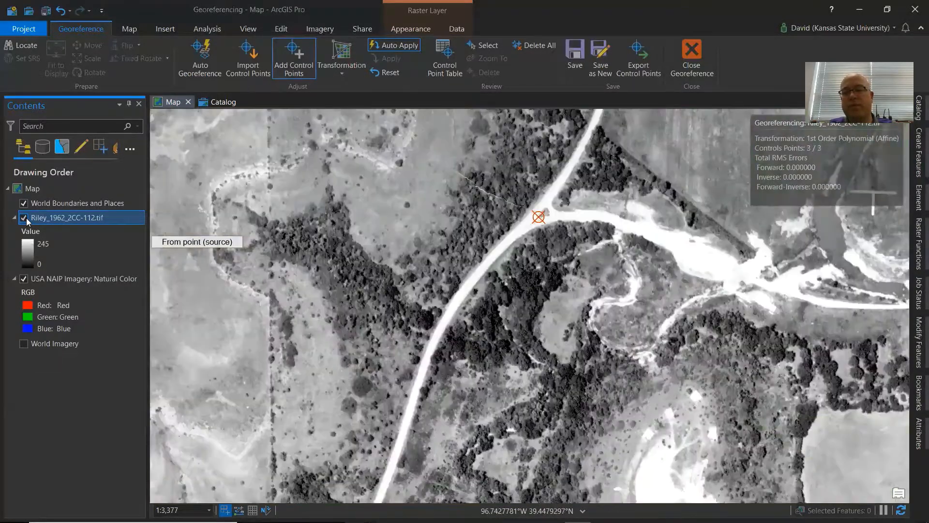
left_click(24, 218)
left_click(24, 218)
left_click(24, 218)
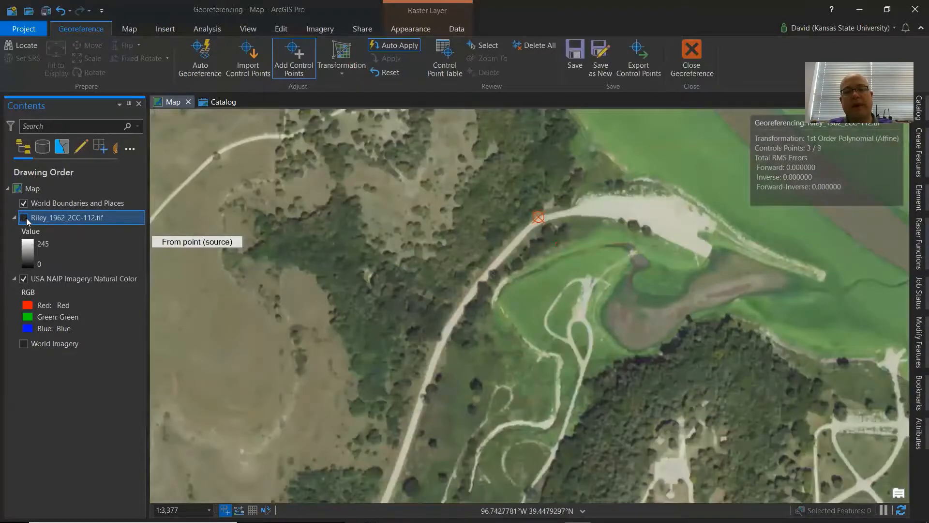
left_click(24, 218)
left_click(26, 220)
left_click(27, 219)
left_click(26, 219)
left_click(26, 219)
left_click(24, 218)
left_click(24, 217)
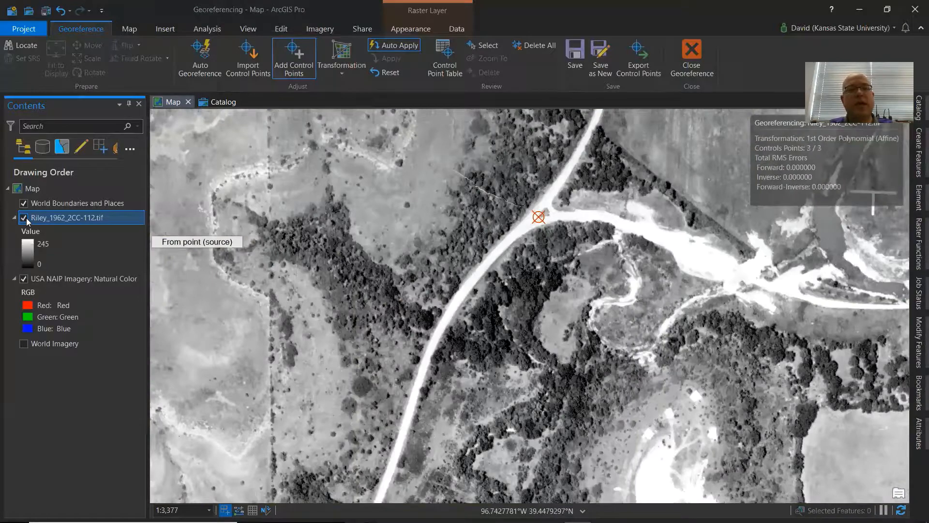
left_click(24, 218)
left_click(25, 218)
left_click(24, 218)
left_click(24, 218)
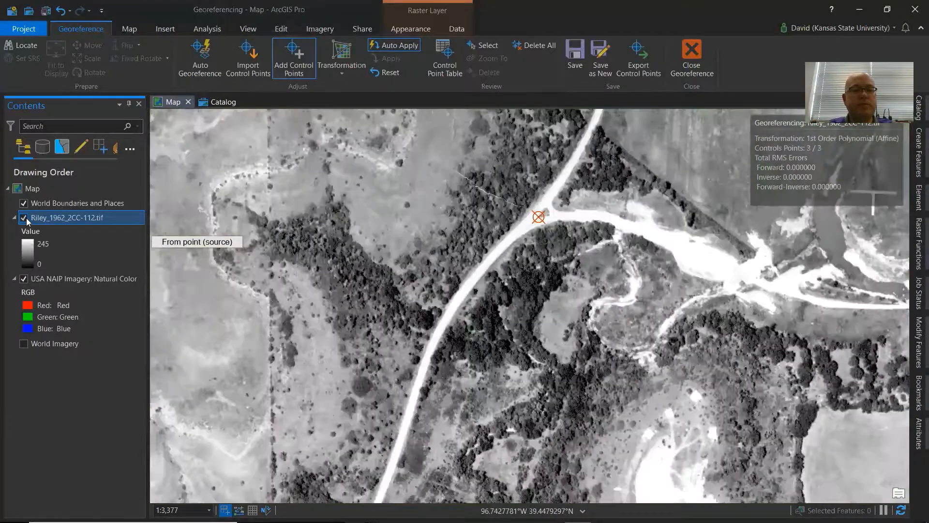
left_click(24, 218)
left_click(24, 218)
left_click(24, 218)
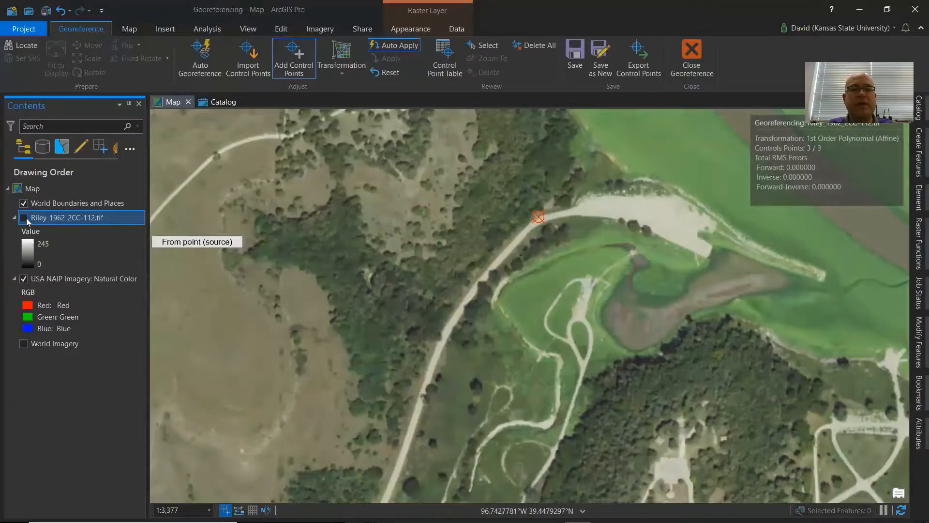
left_click(24, 217)
Pan southwest over the grassland gullies and toggle the Riley photo to compare its features with the NAIP imagery.
left_click_drag(258, 391, 380, 374)
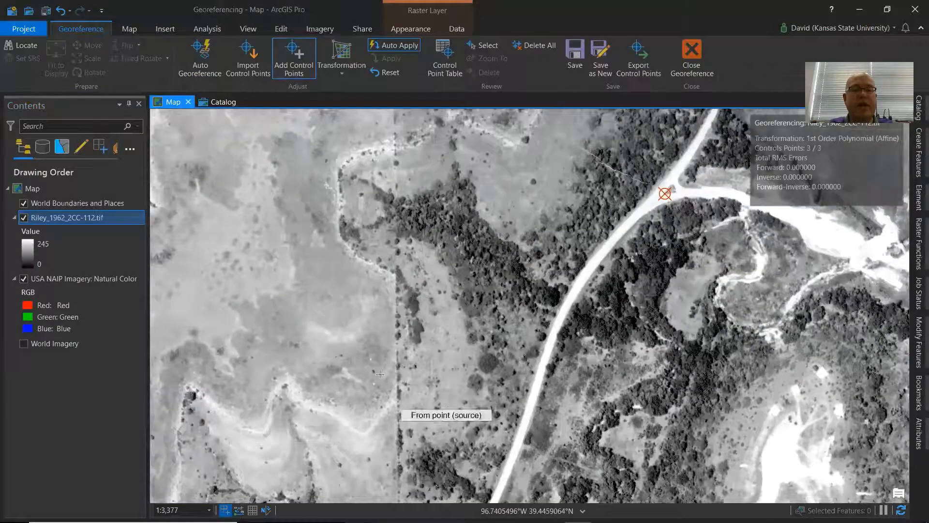
left_click(25, 218)
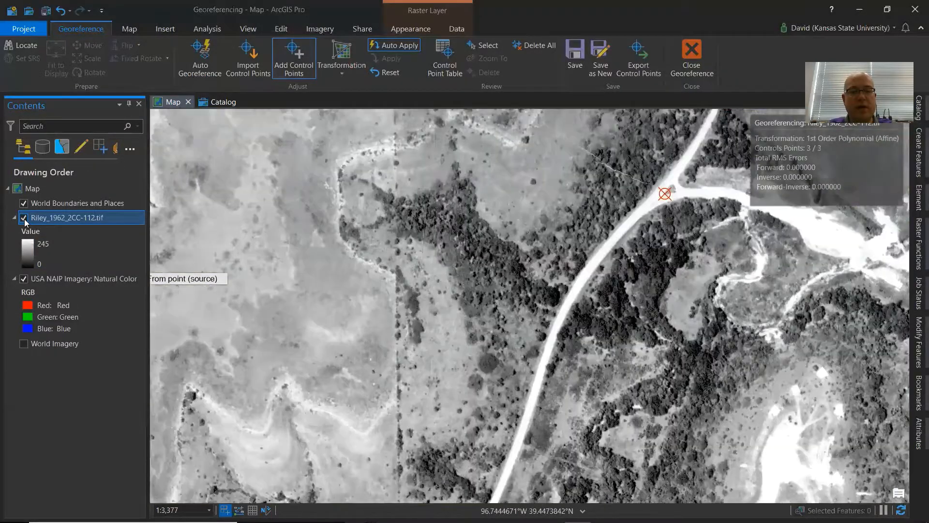
left_click(24, 218)
left_click(25, 218)
left_click(24, 218)
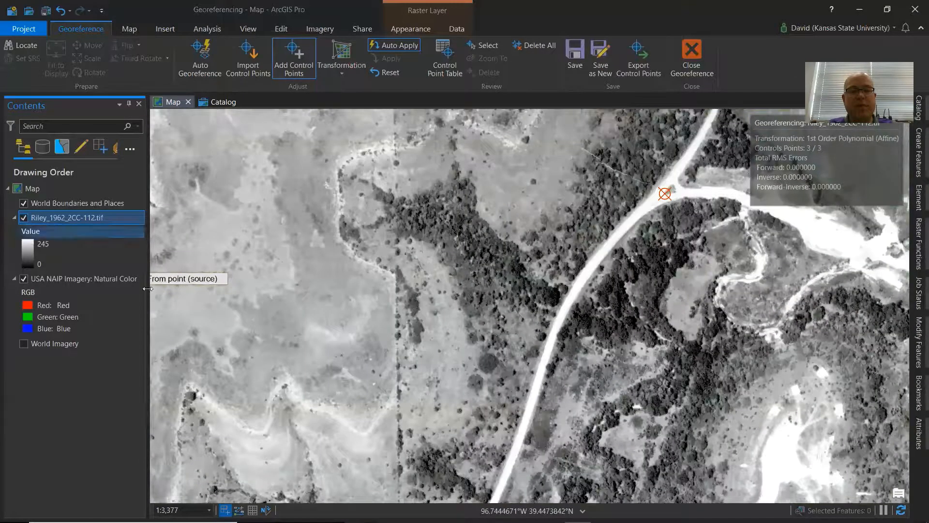
left_click_drag(452, 442, 674, 354)
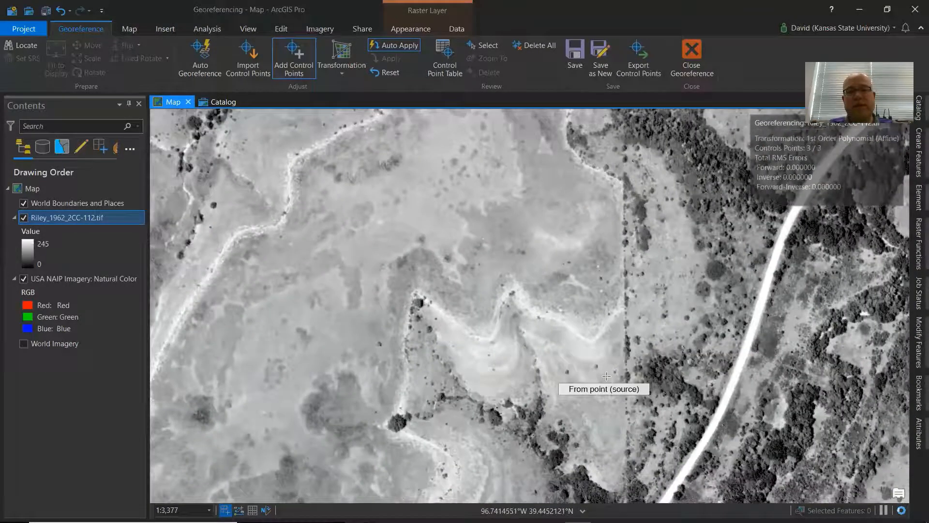
left_click_drag(493, 315, 635, 374)
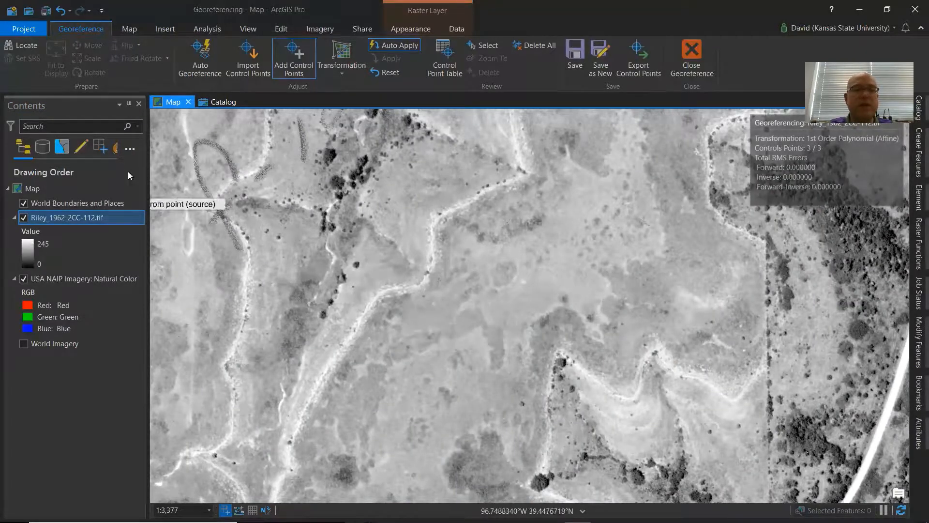
left_click(24, 219)
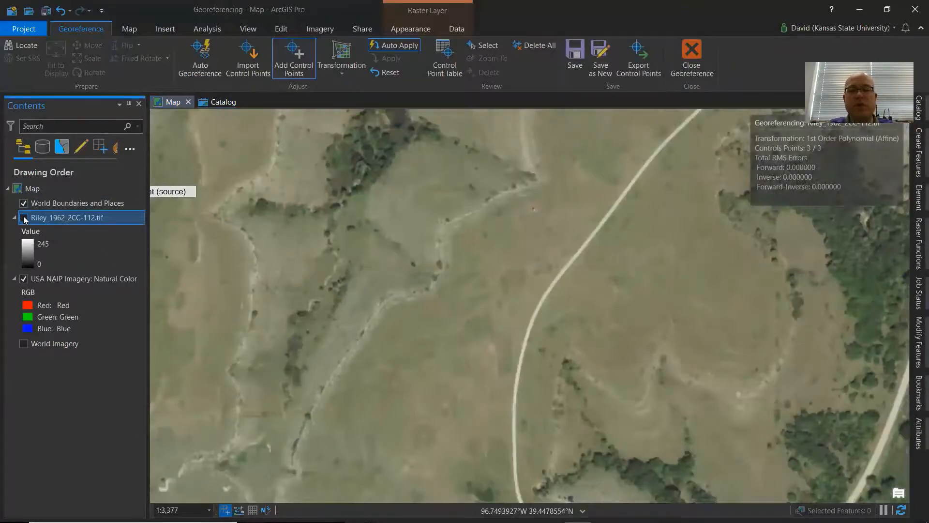
left_click(25, 219)
left_click(24, 218)
left_click(24, 219)
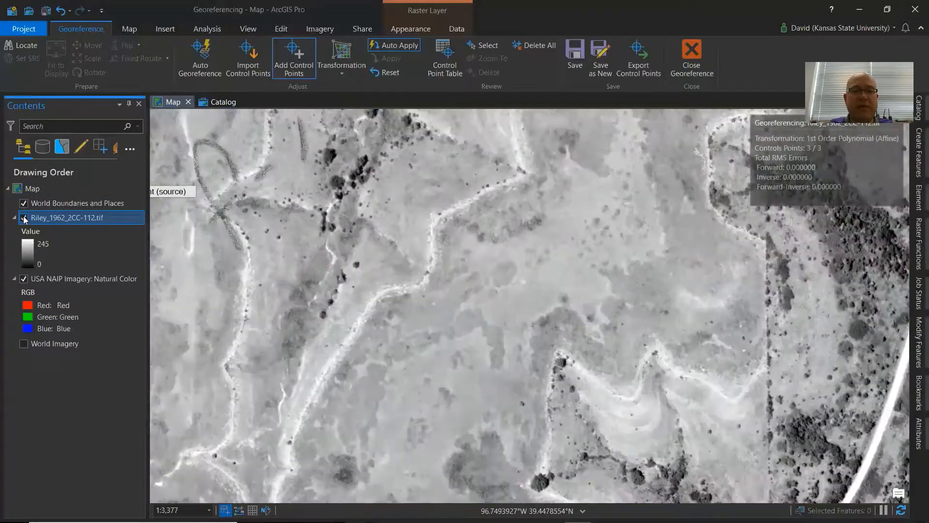
left_click(24, 218)
left_click(24, 219)
left_click(24, 218)
left_click(24, 219)
left_click(25, 218)
left_click(24, 219)
left_click(24, 218)
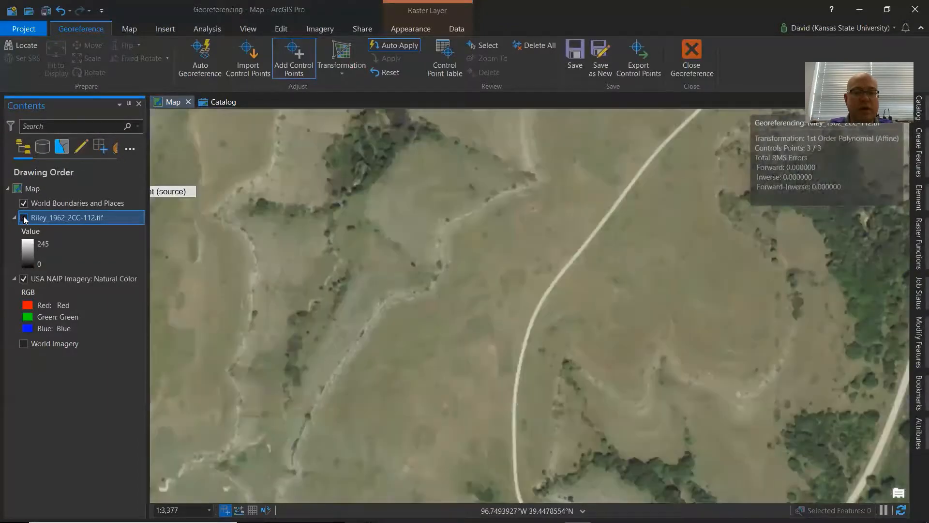
left_click(24, 218)
left_click(24, 218)
left_click(24, 219)
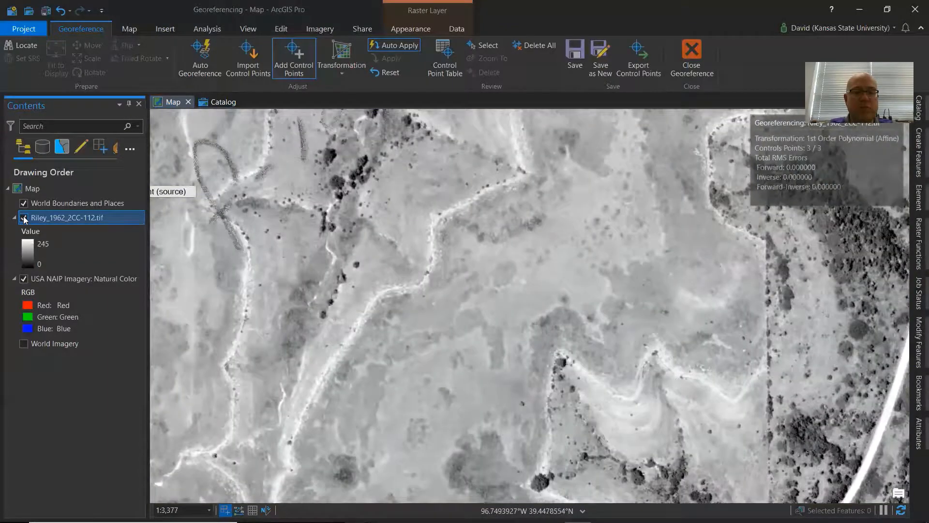
Zoom into a gully and add a fourth control point linking a gully bend in the photo to the same spot in the NAIP.
scroll(249, 460, "up", 5)
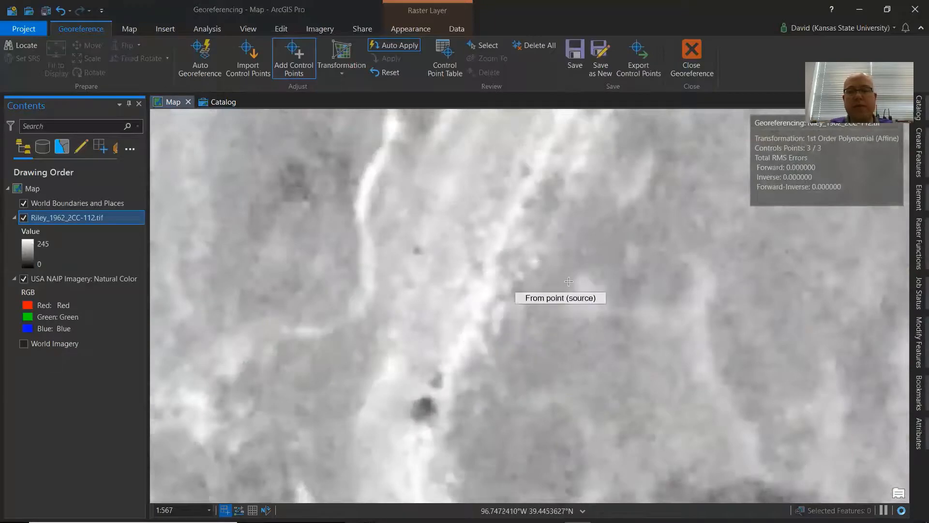
scroll(562, 337, "down", 1)
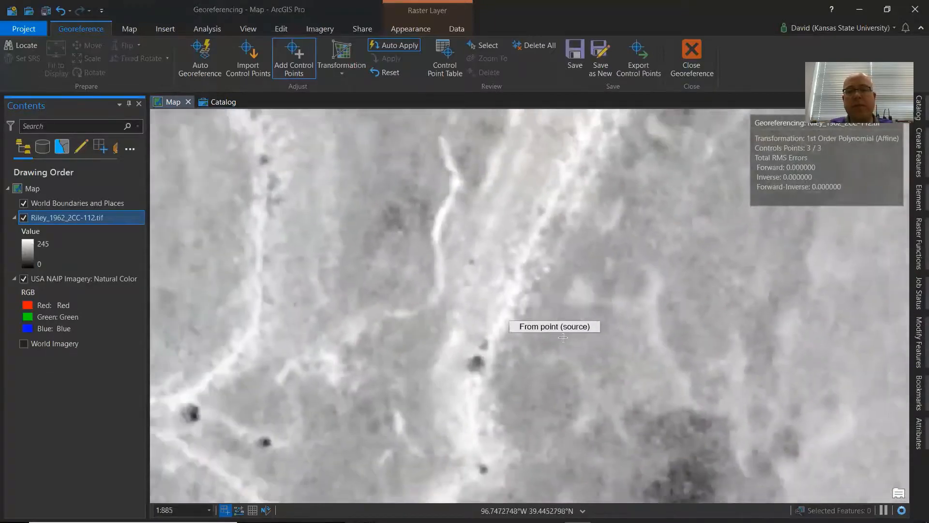
left_click(24, 219)
left_click(24, 219)
left_click(24, 219)
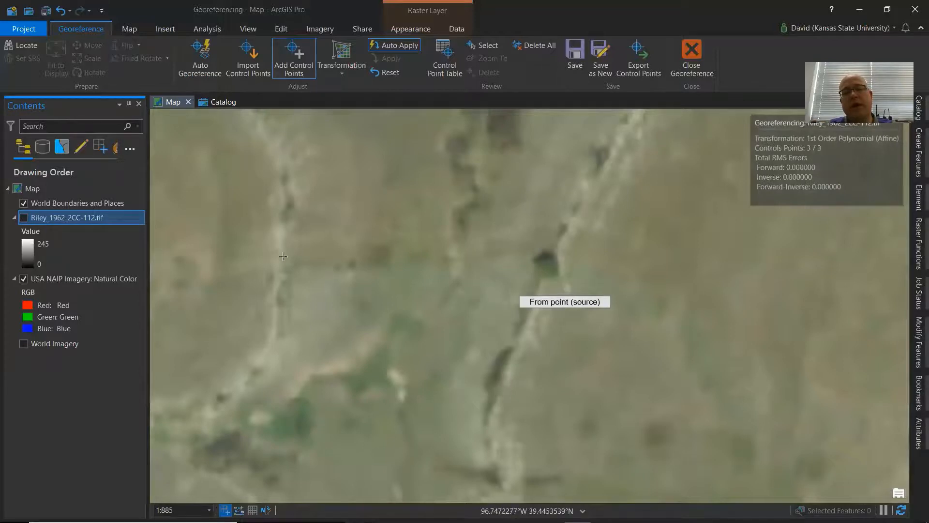
left_click(24, 218)
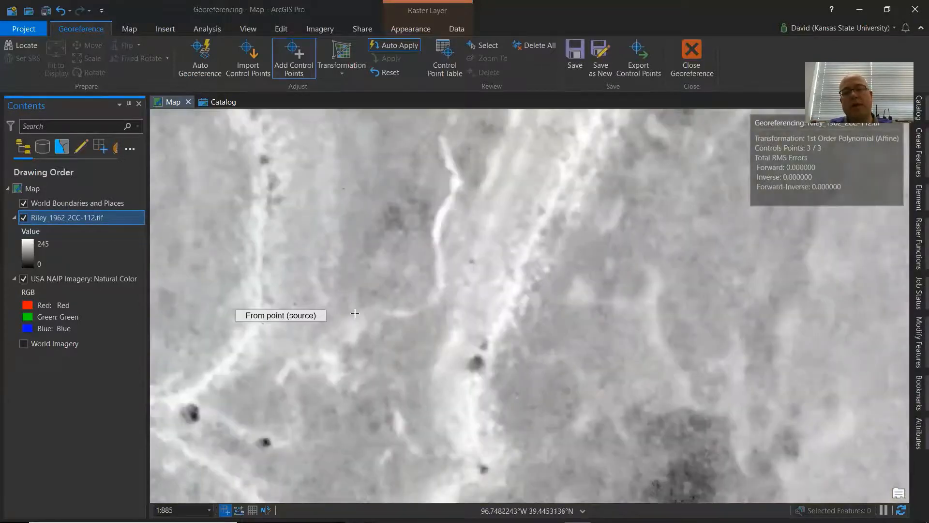
left_click(546, 268)
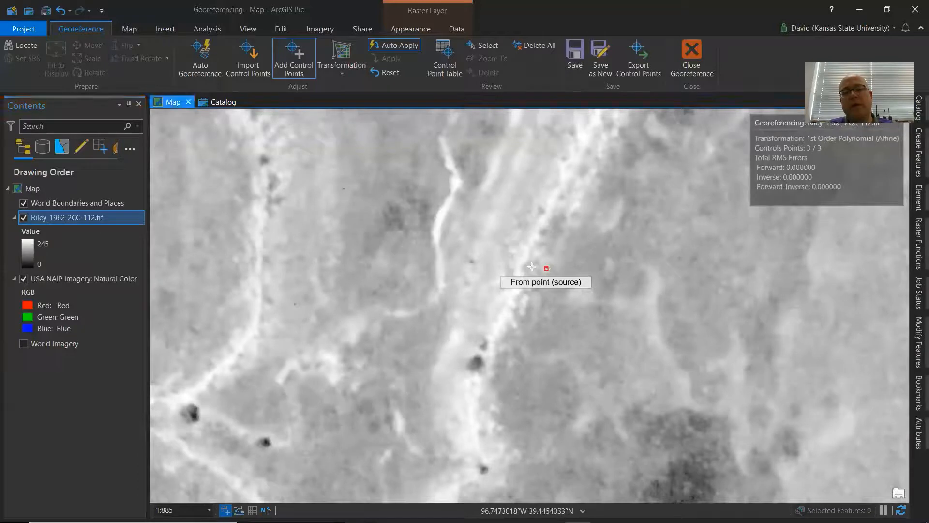
left_click(26, 219)
left_click(567, 286)
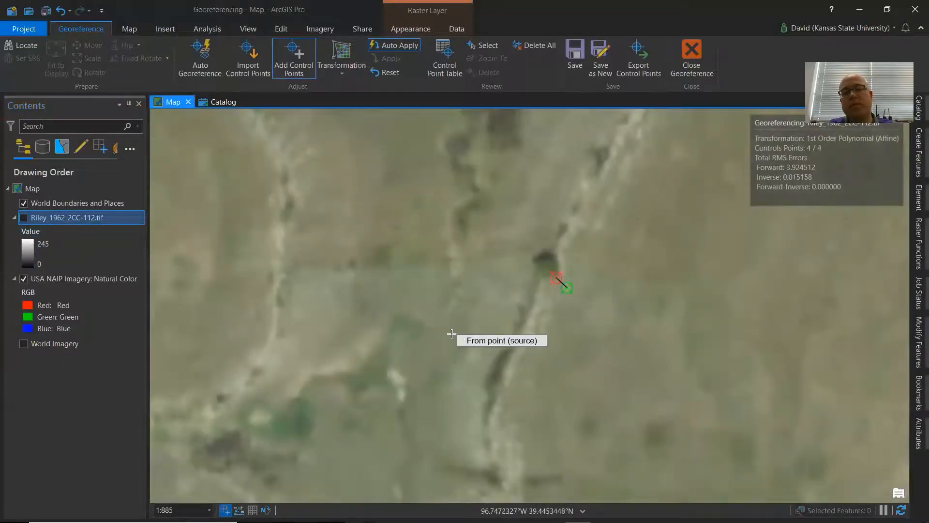
Open the transformation options to review the available methods, then close them without changing anything.
scroll(600, 317, "up", 2)
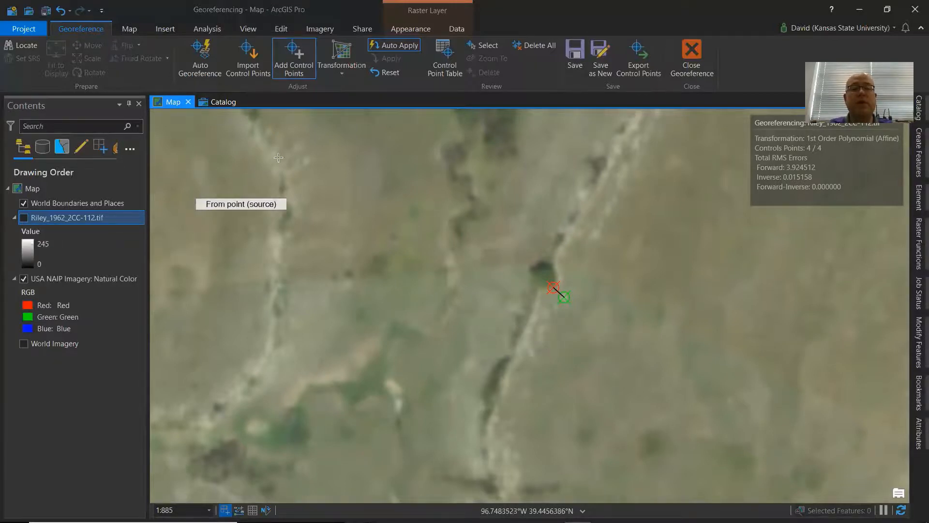
left_click(341, 73)
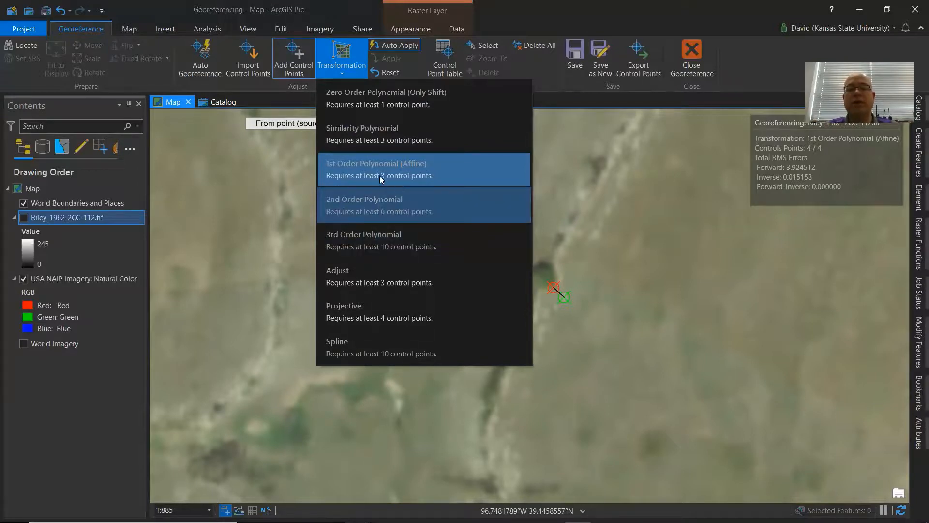
left_click(342, 73)
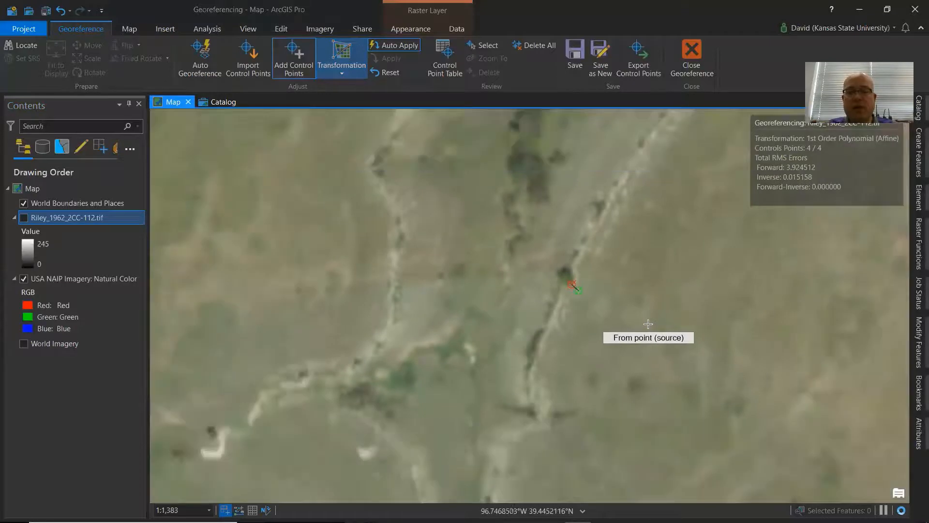
scroll(628, 283, "down", 2)
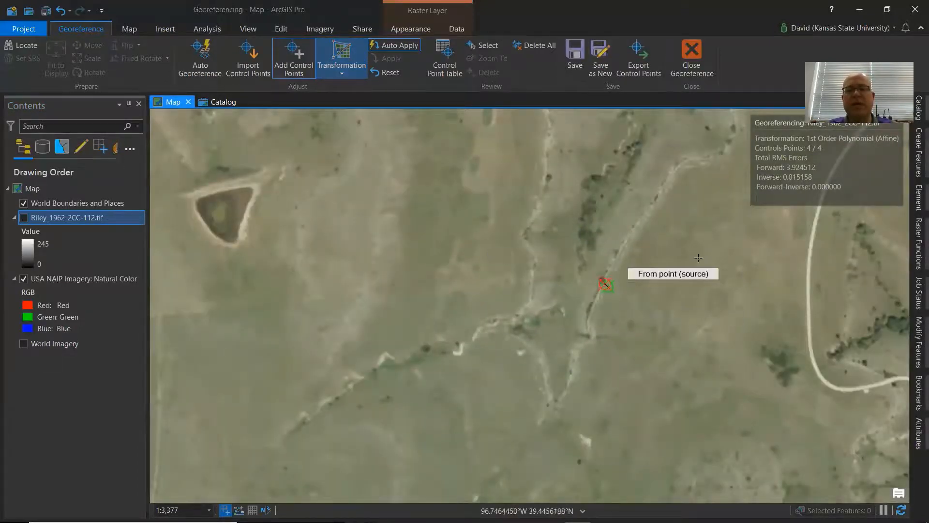
Zoom out and toggle the Riley photo's visibility repeatedly to compare the whole photo against the NAIP imagery.
scroll(624, 256, "down", 2)
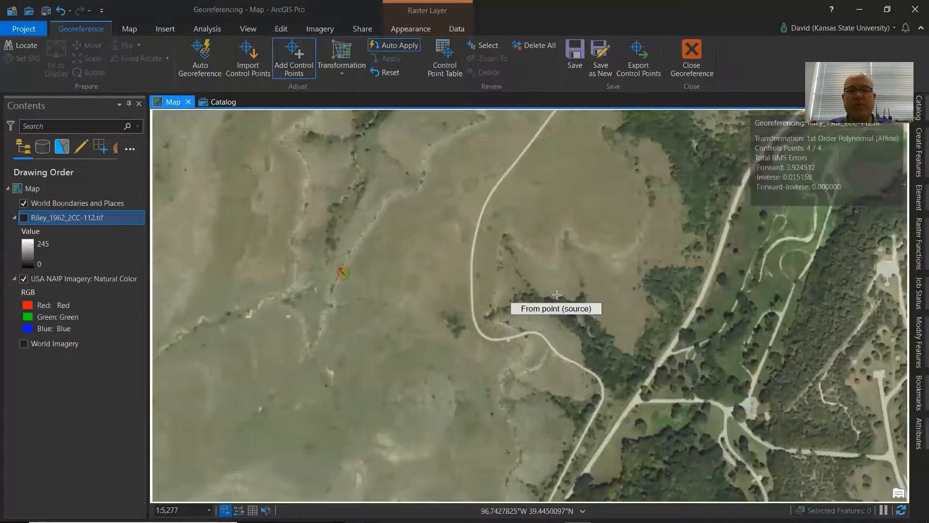
scroll(634, 337, "down", 3)
left_click(23, 217)
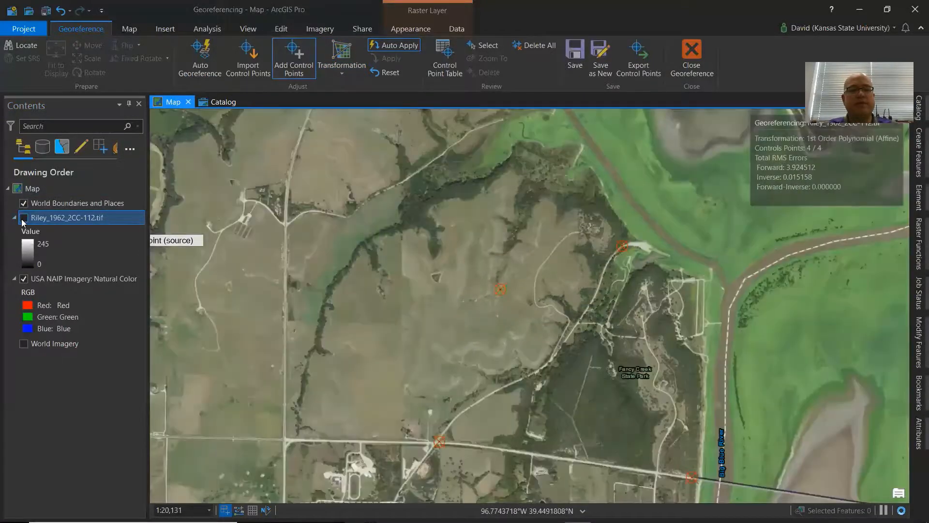
left_click(23, 218)
left_click(23, 218)
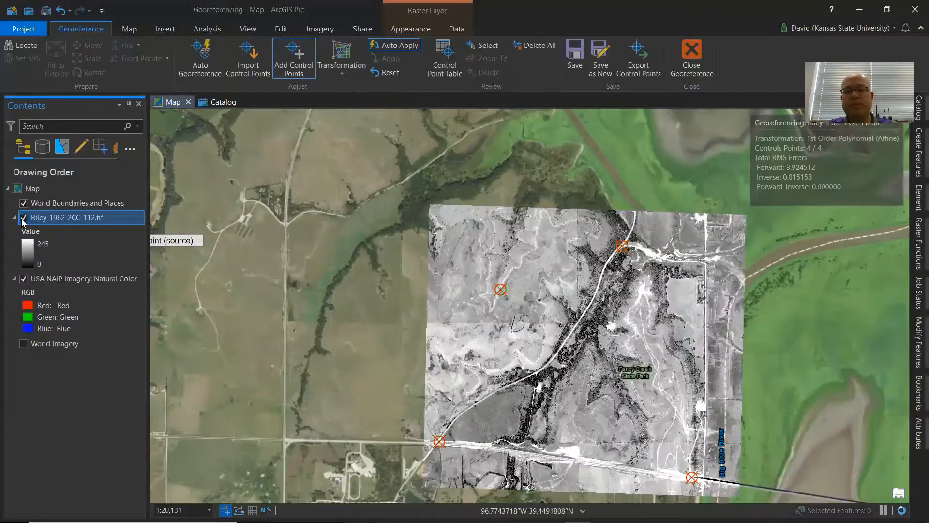
left_click(23, 218)
left_click(23, 218)
left_click(23, 218)
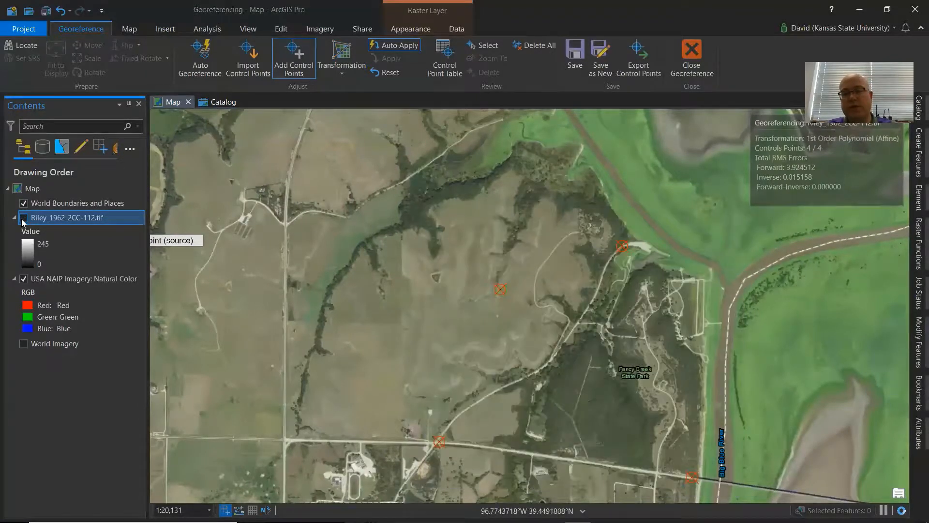
left_click(23, 218)
left_click(23, 218)
left_click(23, 218)
left_click(24, 218)
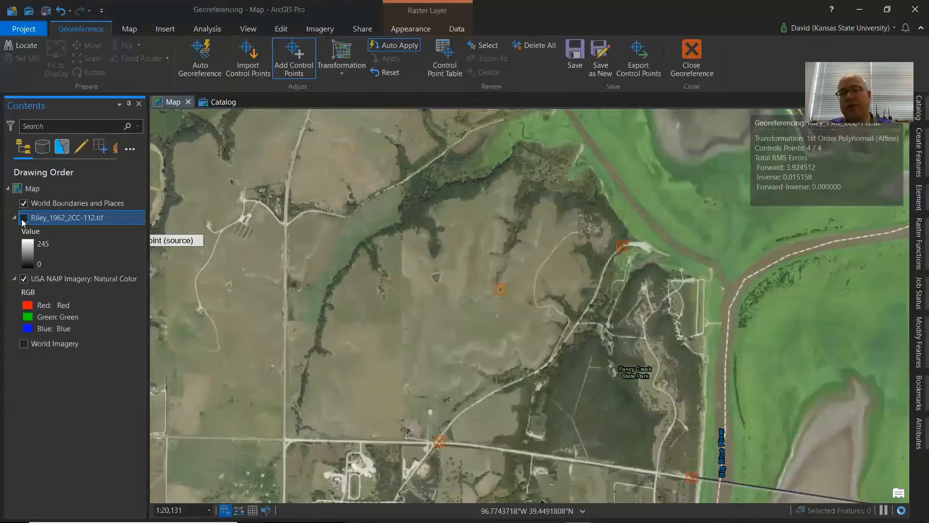
left_click(23, 217)
left_click(23, 218)
left_click(24, 218)
left_click(23, 218)
left_click(23, 218)
left_click(23, 217)
left_click(23, 218)
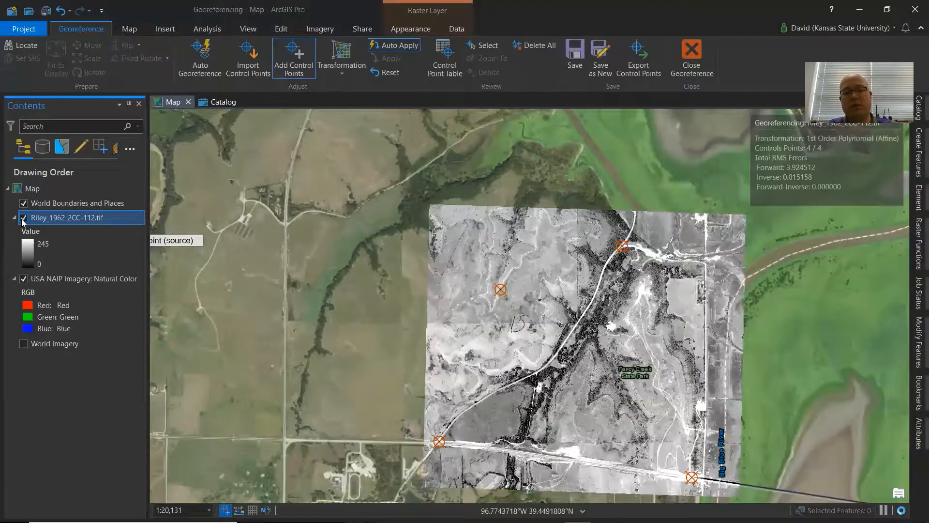
left_click(23, 217)
left_click(24, 218)
left_click(23, 218)
left_click(23, 218)
left_click(24, 217)
left_click(23, 217)
left_click(24, 218)
left_click(23, 218)
left_click(23, 218)
left_click(23, 217)
left_click(24, 218)
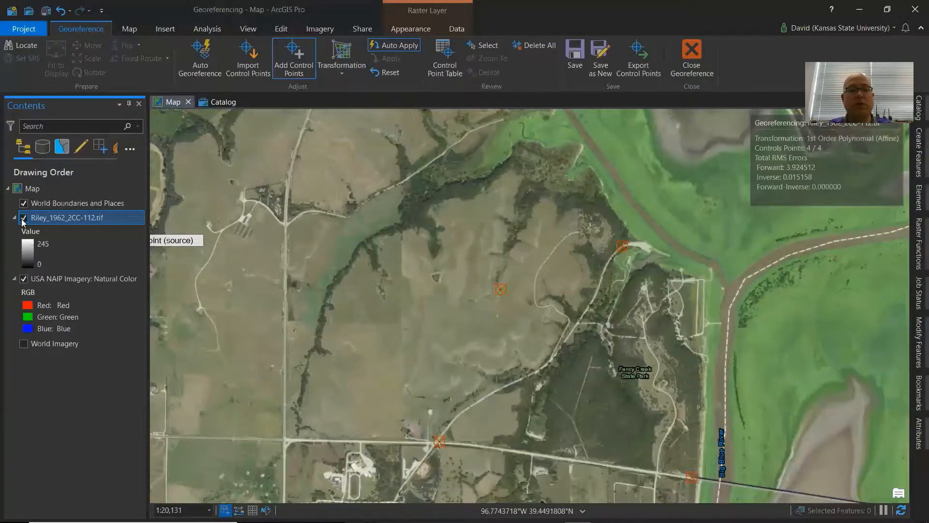
left_click(23, 218)
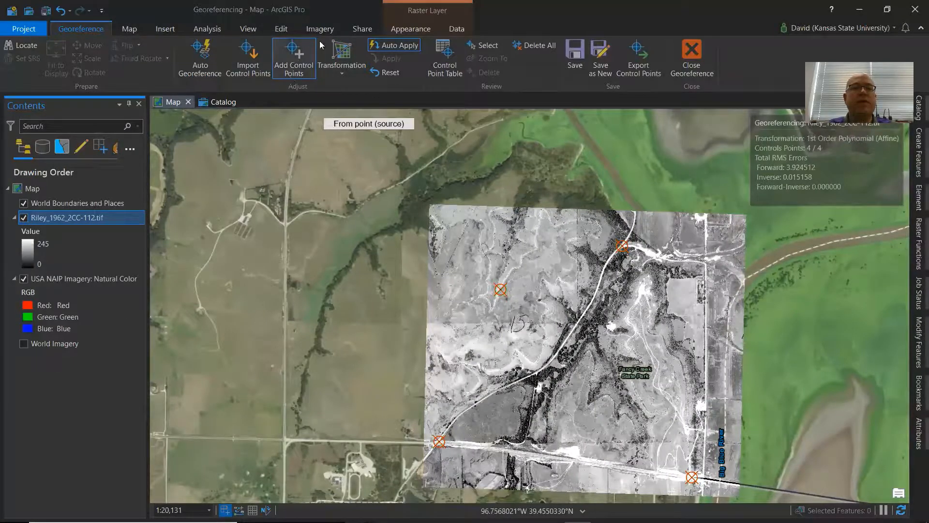
Turn on Swipe for the Riley photo and swipe across the map to compare it with the NAIP imagery.
left_click(417, 30)
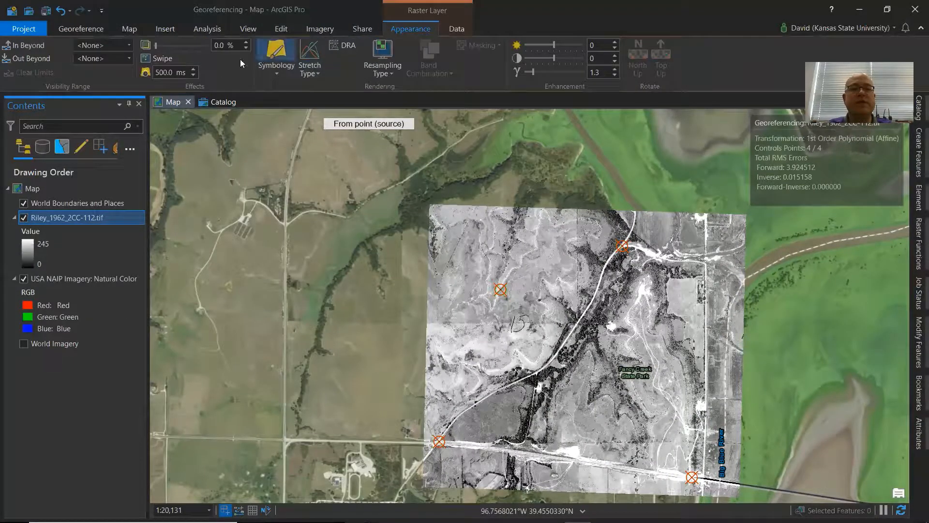
mouse_move(157, 45)
left_mouse_down()
mouse_move(204, 53)
mouse_move(148, 53)
left_mouse_up()
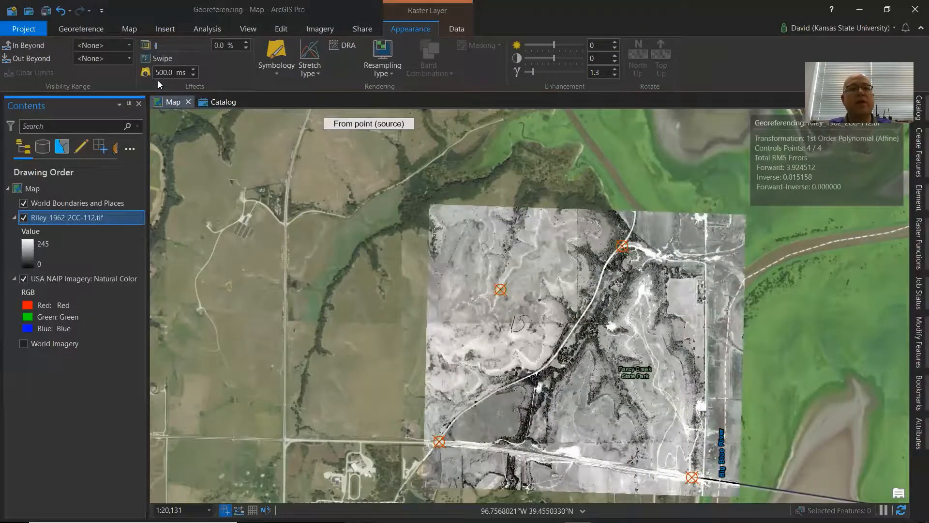
left_click(146, 57)
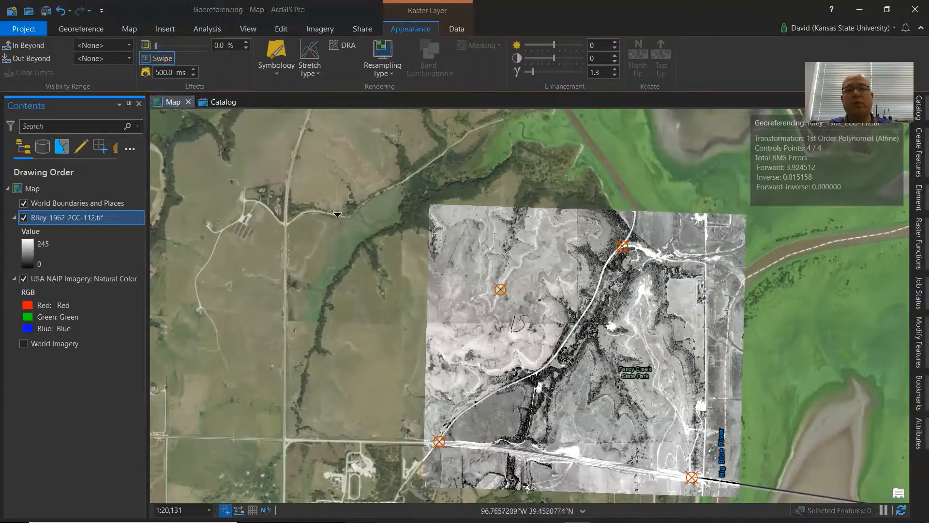
left_click_drag(482, 253, 489, 176)
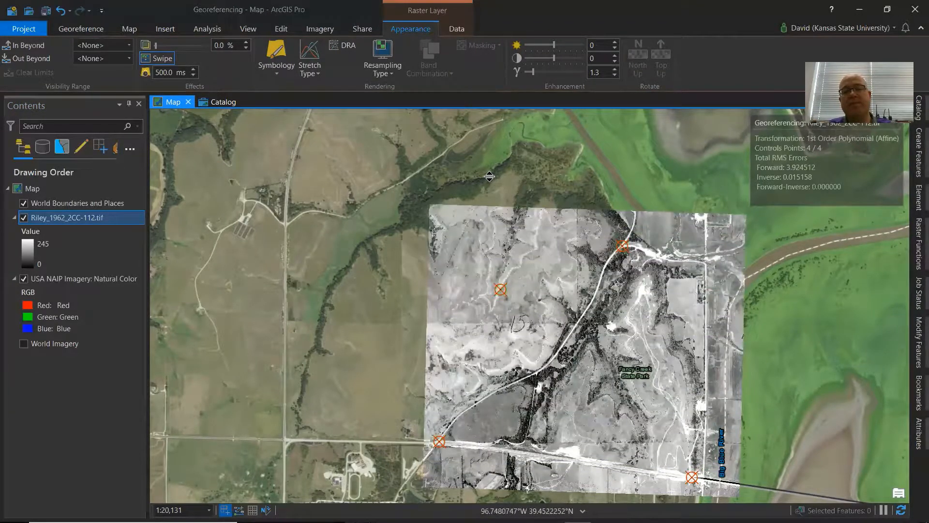
Turn on Flicker for the Riley photo and set the flicker rate to 1000 ms.
left_click(146, 73)
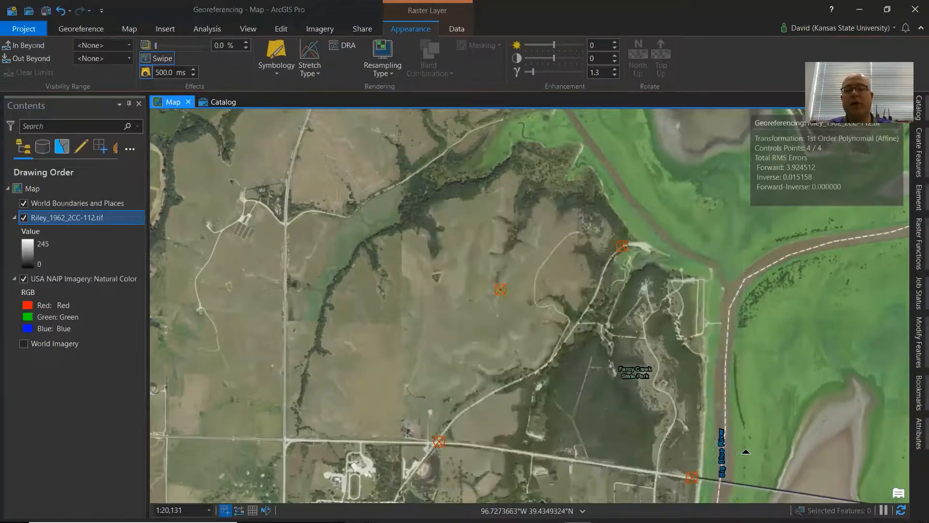
left_click_drag(745, 450, 686, 355)
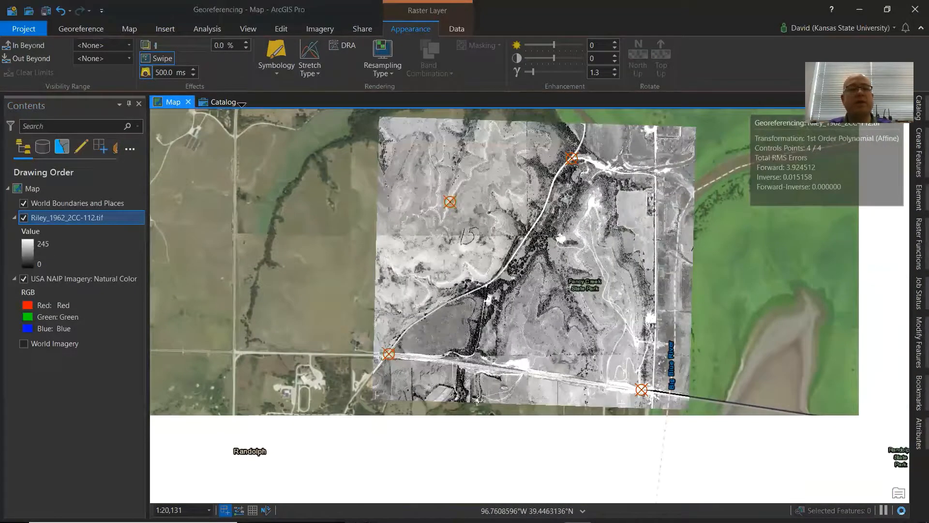
left_click(194, 69)
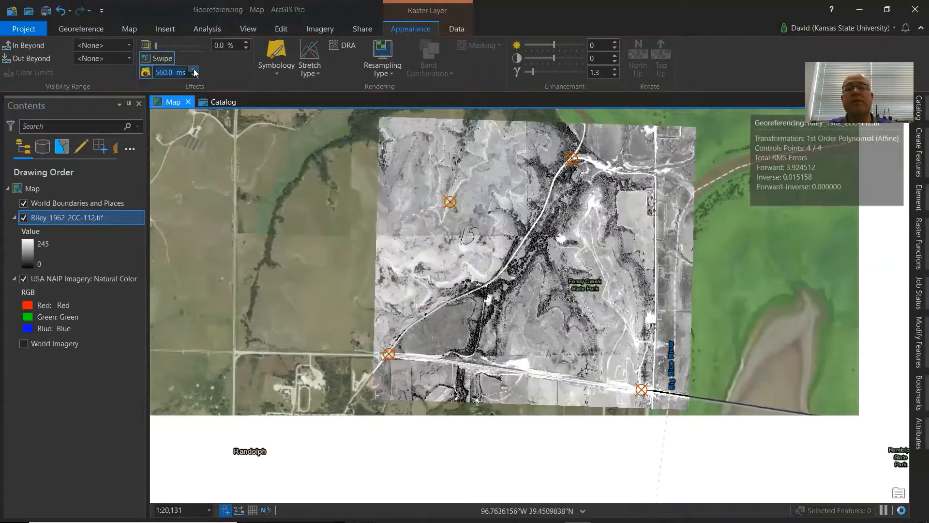
left_click(194, 70)
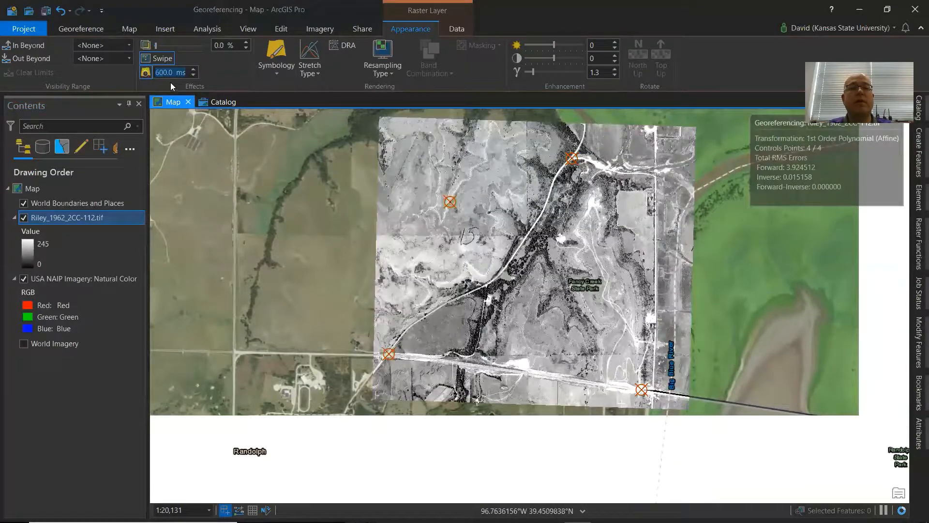
left_click(173, 72)
left_click_drag(173, 72, 145, 74)
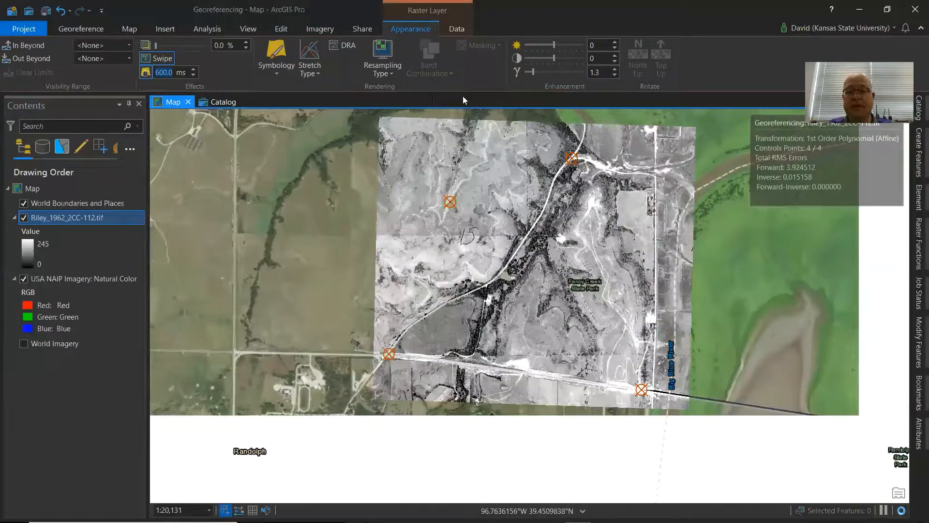
type("1000")
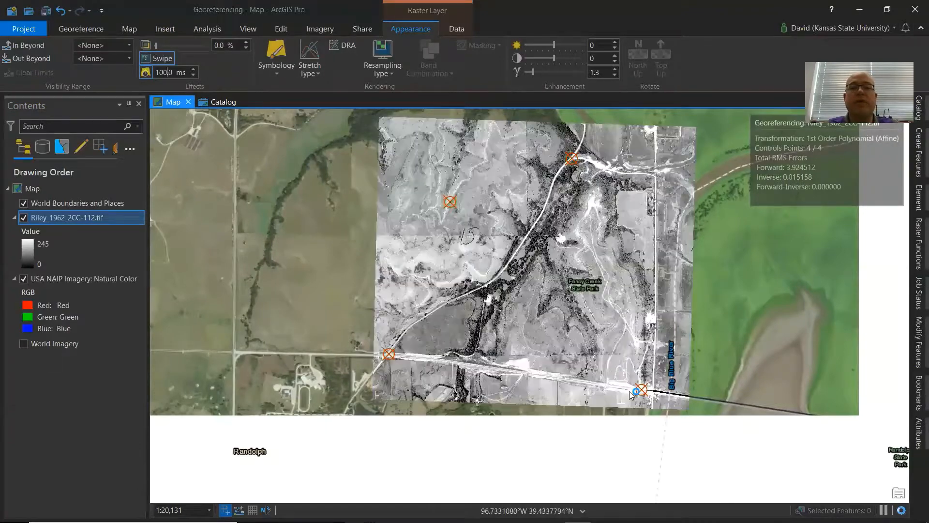
Zoom in and pan around the flickering photo to compare its features with the NAIP imagery.
scroll(586, 280, "up", 1)
scroll(586, 281, "up", 2)
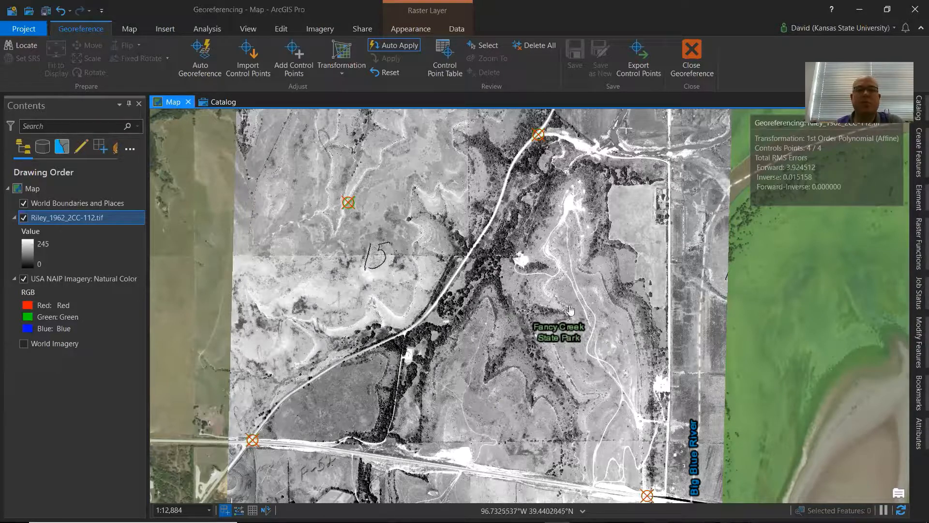
left_click_drag(428, 213, 470, 305)
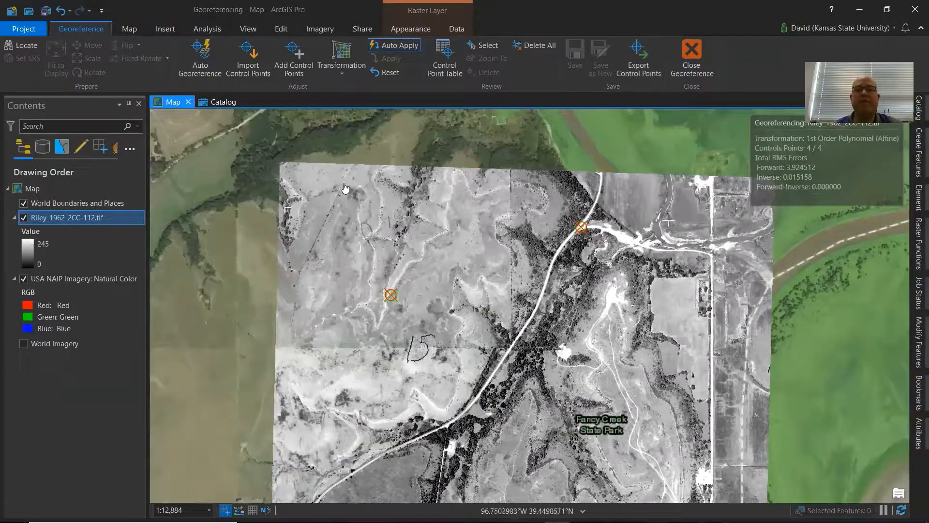
left_click_drag(735, 389, 704, 153)
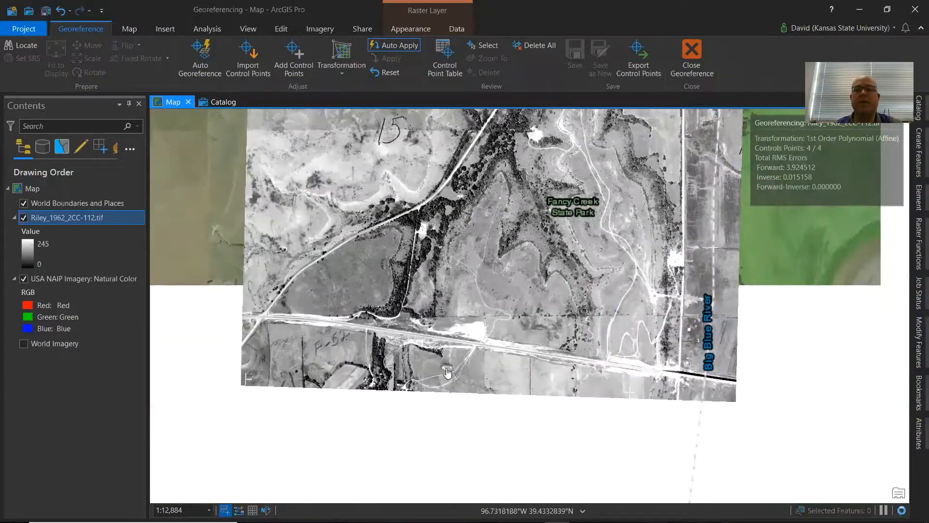
left_click_drag(324, 312, 313, 387)
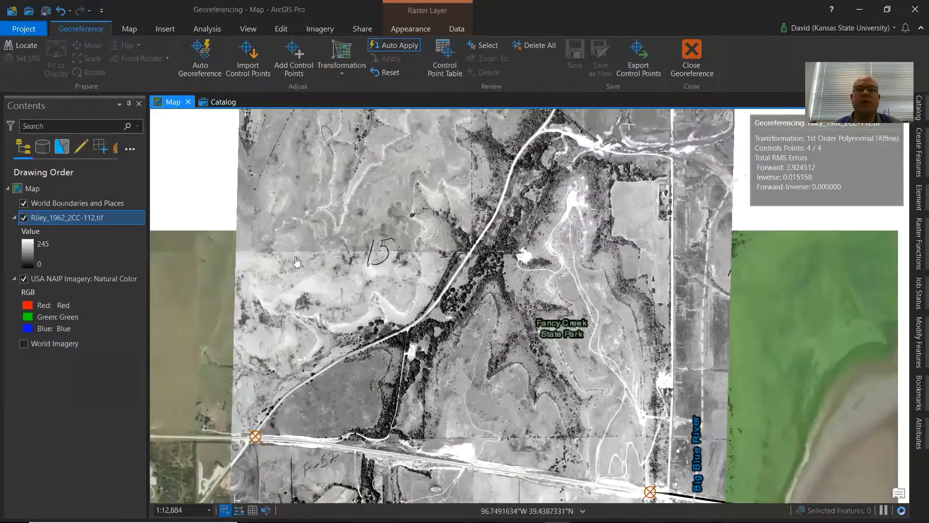
left_click_drag(293, 252, 370, 256)
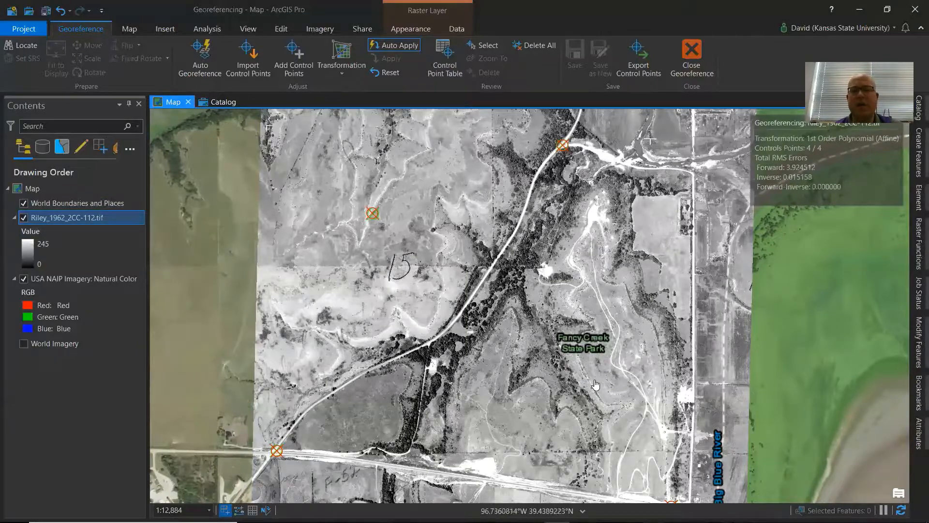
left_click_drag(544, 242, 528, 203)
left_click_drag(402, 211, 503, 458)
left_click_drag(400, 332, 393, 258)
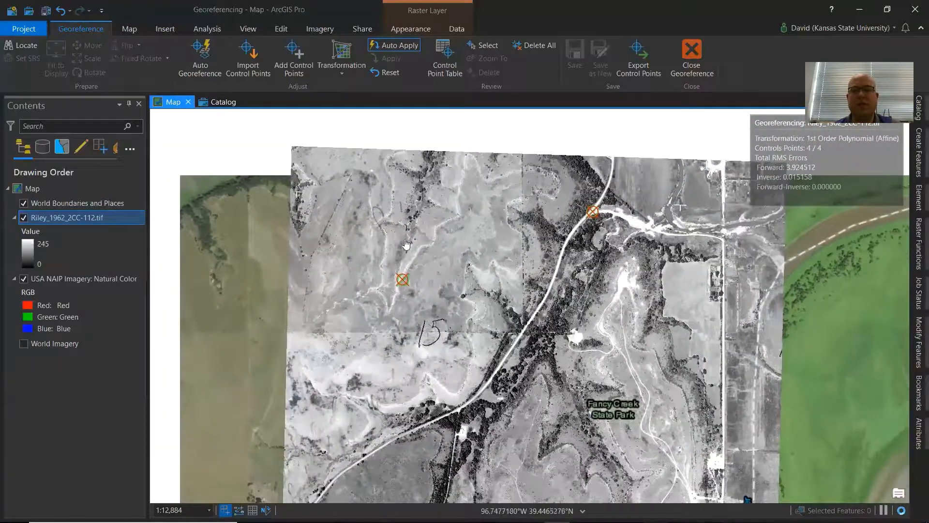
left_click_drag(577, 295, 572, 246)
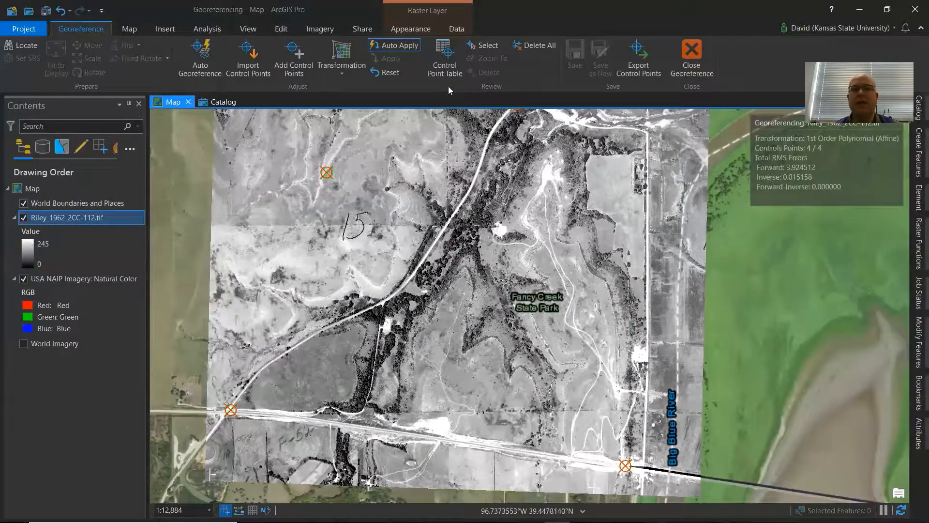
Review the list of transformation methods again and close it without changing the method.
left_click(349, 70)
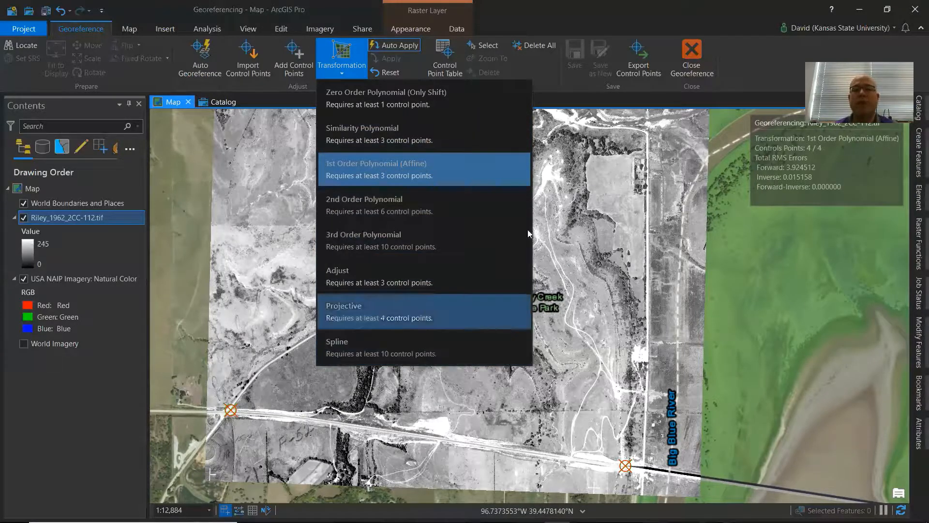
left_click(604, 17)
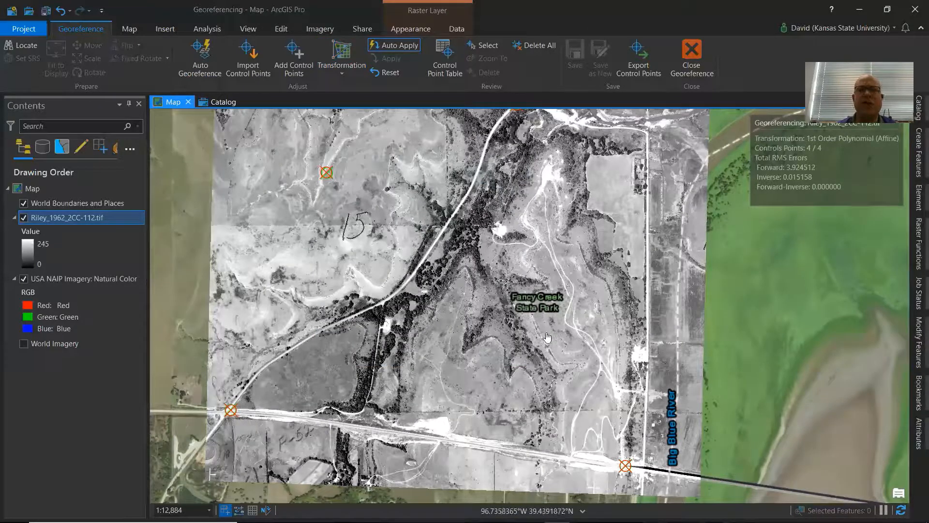
Add a fifth control point linking a spot below the gully near the '15' in the photo to the matching NAIP location.
left_click_drag(403, 272, 431, 352)
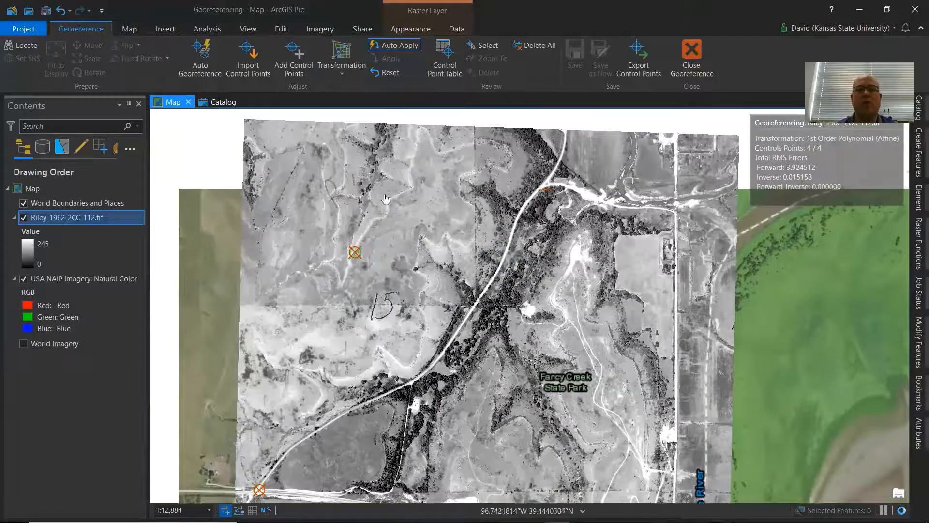
scroll(292, 131, "up", 2)
left_click(294, 59)
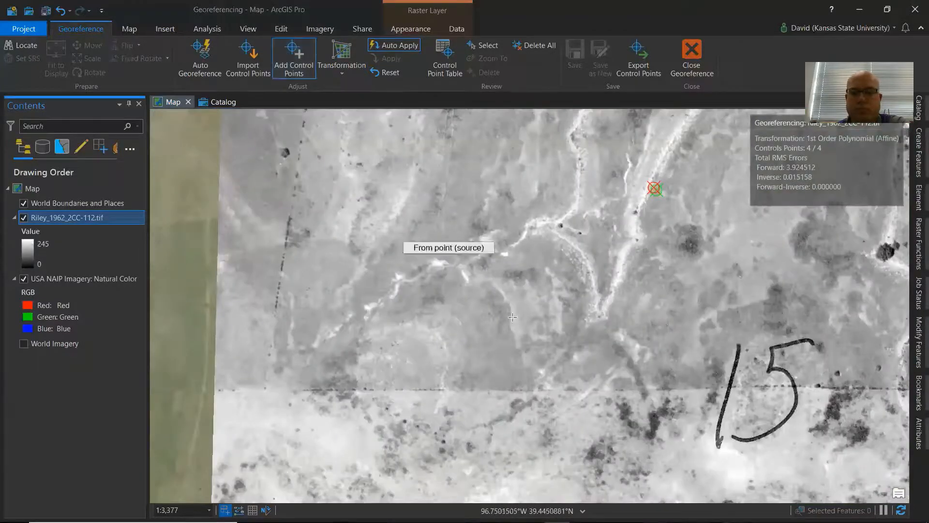
left_click(542, 371)
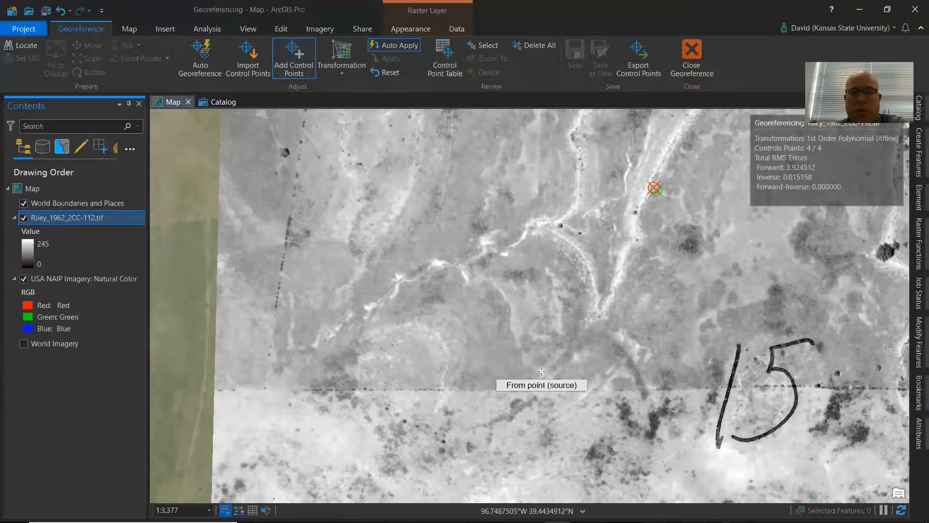
left_click(24, 218)
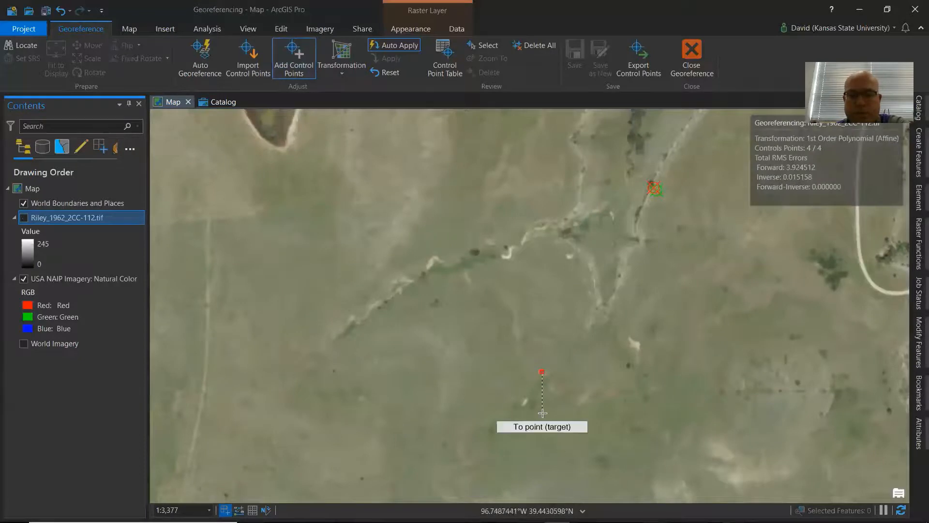
scroll(588, 406, "up", 5)
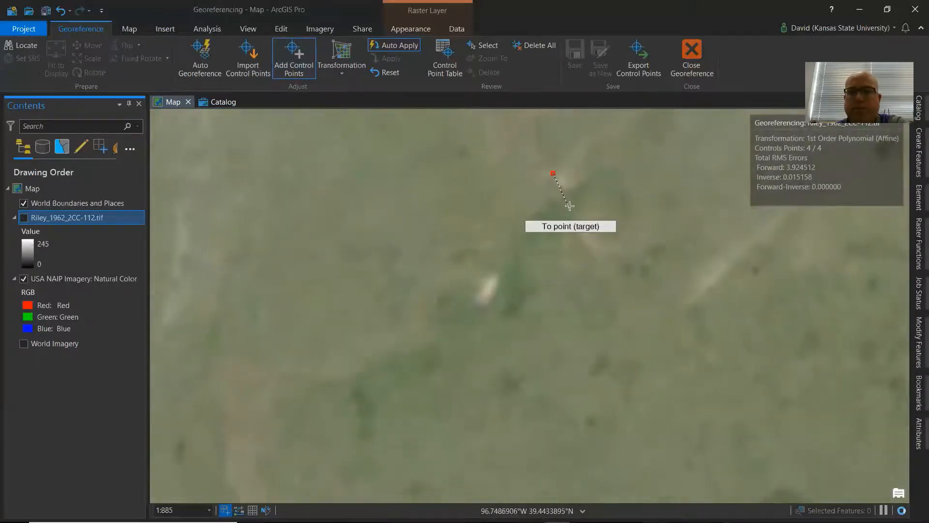
scroll(561, 181, "down", 3)
left_click(561, 181)
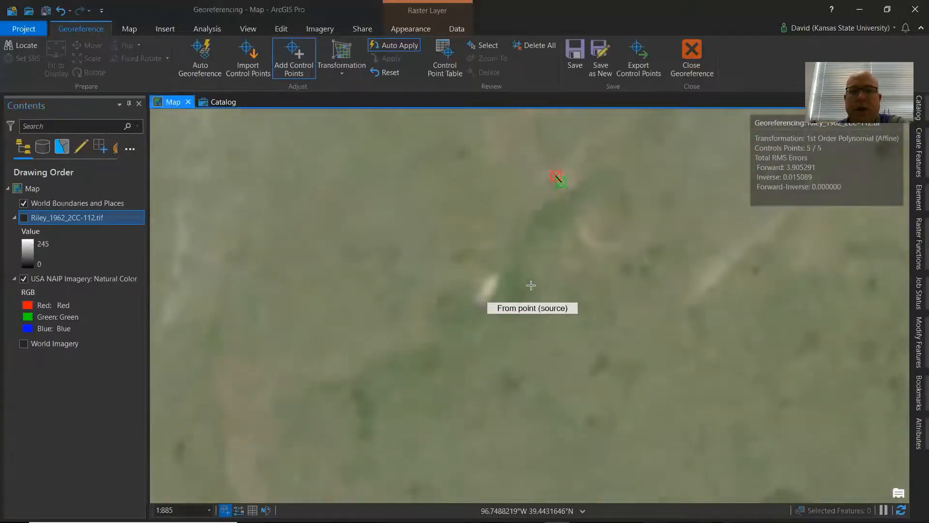
left_click(24, 218)
scroll(581, 371, "down", 4)
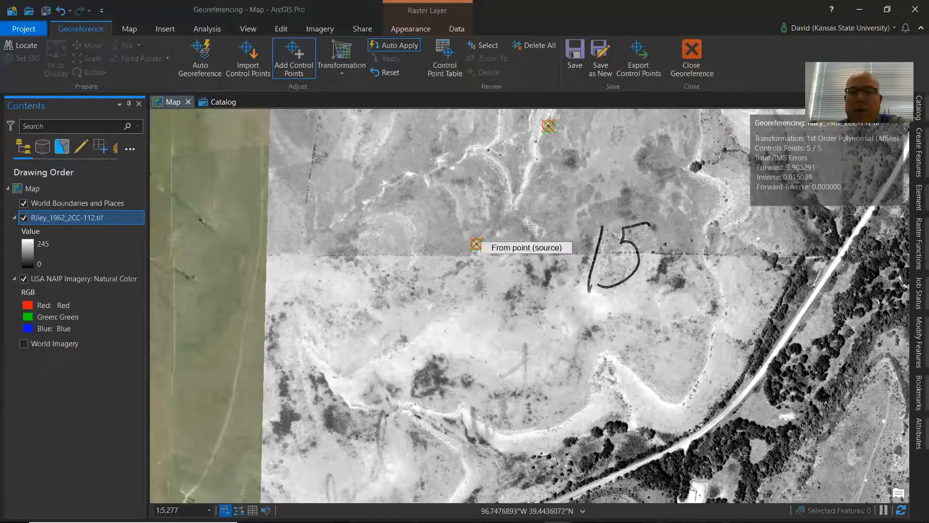
left_click(133, 32)
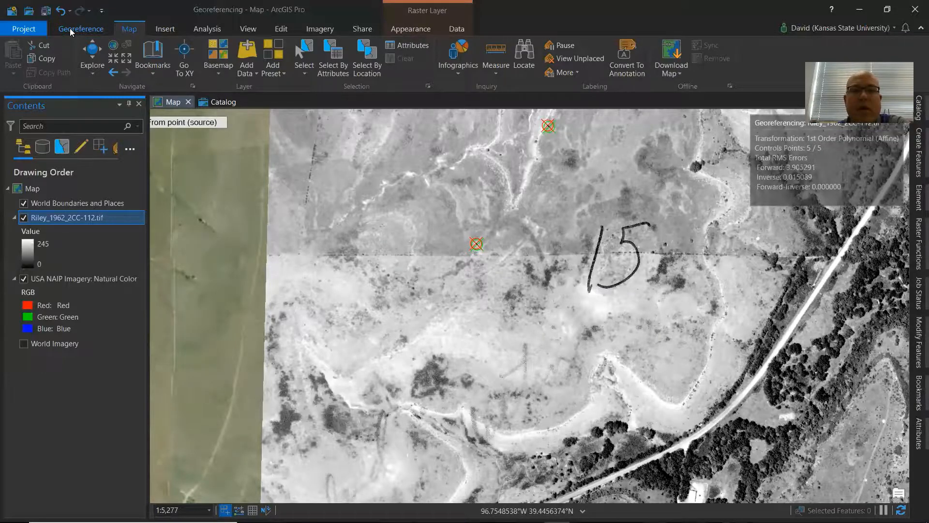
Pan across the rectified photo and toggle the Riley layer on and off to compare it with the NAIP imagery.
left_click(69, 28)
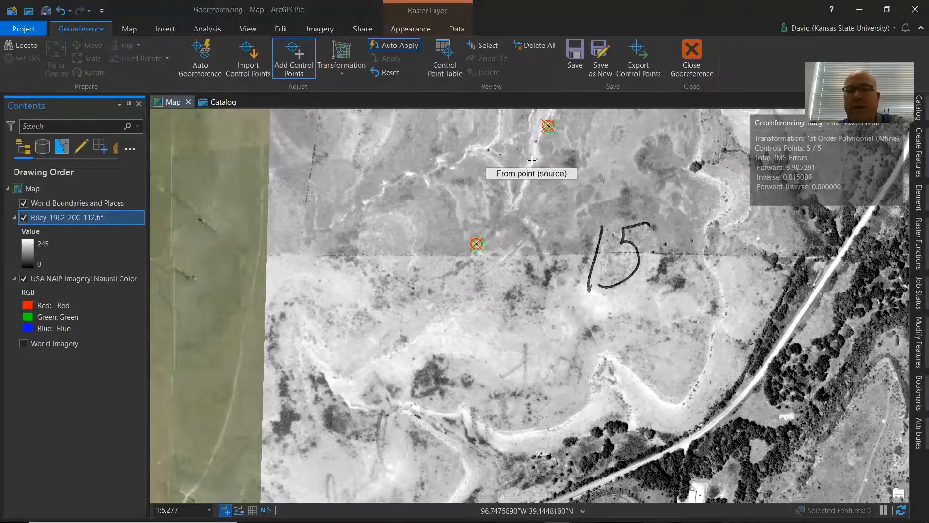
left_click_drag(531, 160, 429, 197)
left_click_drag(413, 242, 500, 208)
left_click_drag(463, 267, 568, 189)
left_click_drag(460, 174, 381, 237)
mouse_move(516, 247)
left_mouse_down()
mouse_move(452, 256)
mouse_move(517, 242)
left_mouse_up()
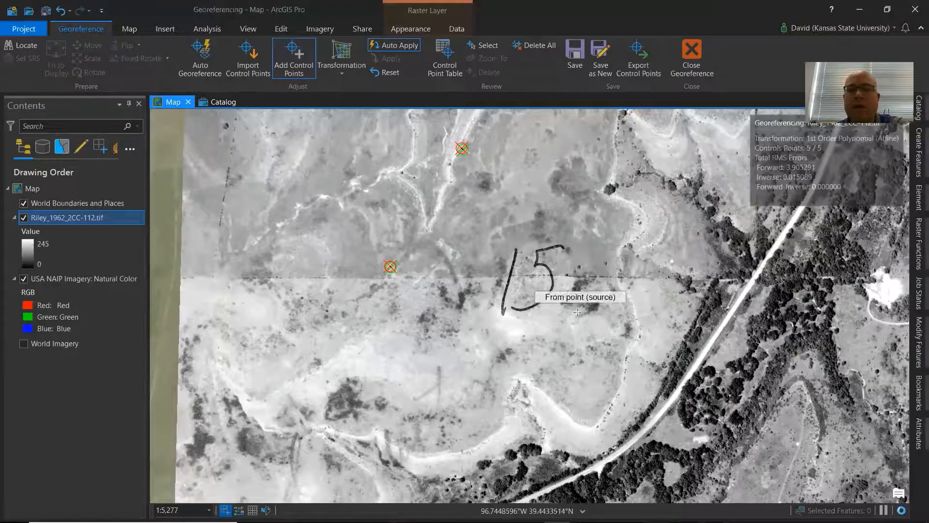
left_click_drag(516, 353, 533, 342)
left_click_drag(441, 366, 515, 251)
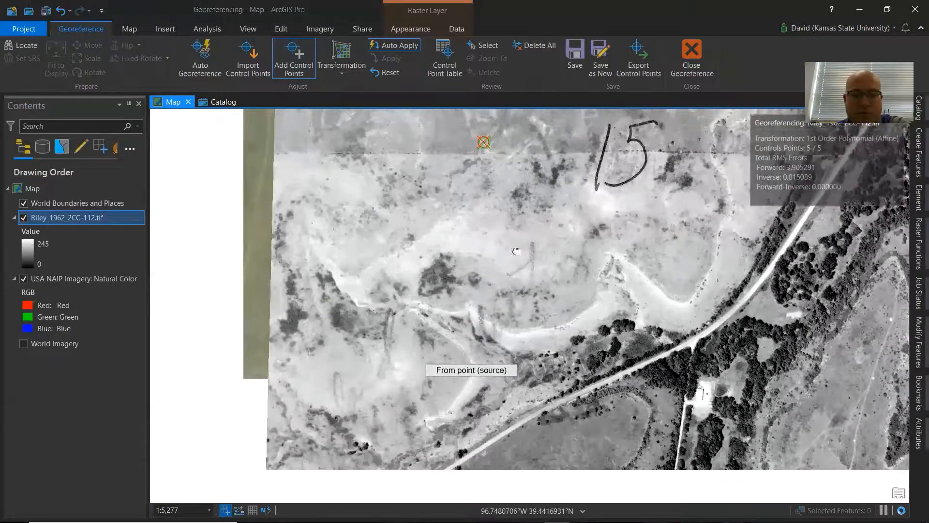
left_click_drag(522, 415, 498, 245)
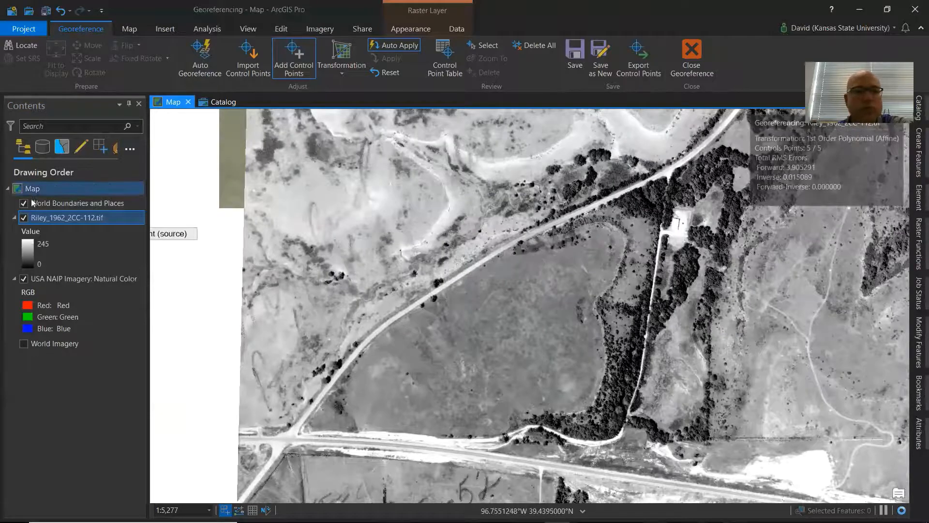
left_click(24, 218)
left_click(25, 219)
left_click(24, 218)
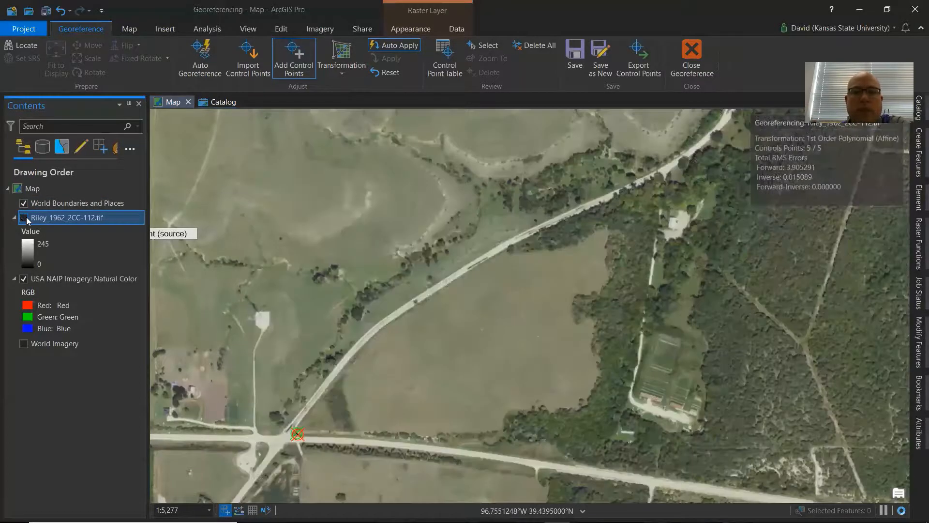
left_click(27, 220)
left_click(27, 220)
left_click(27, 220)
left_click(28, 220)
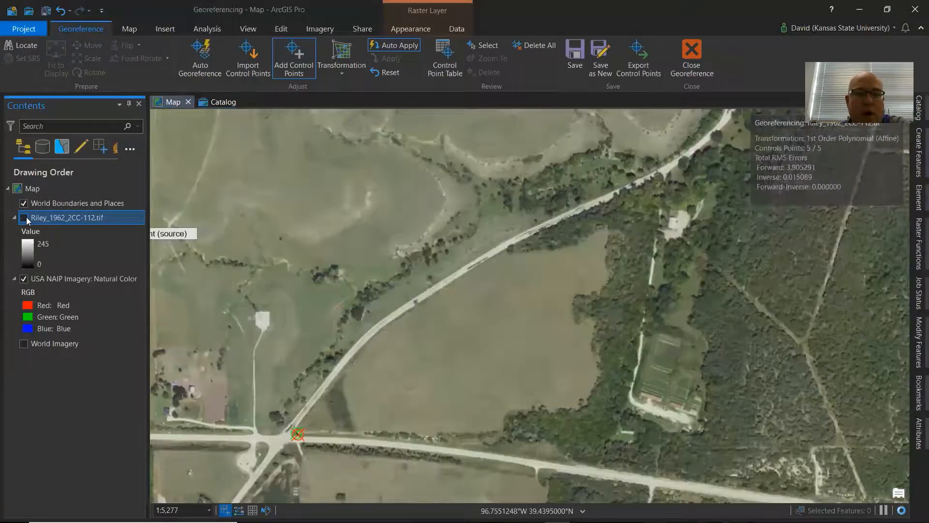
left_click(27, 221)
left_click(27, 220)
left_click(27, 220)
left_click(27, 220)
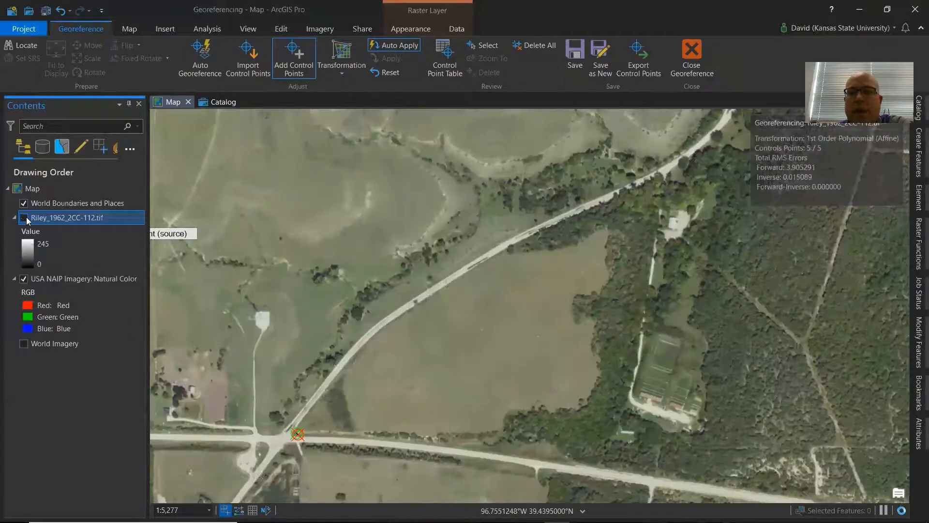
left_click(28, 220)
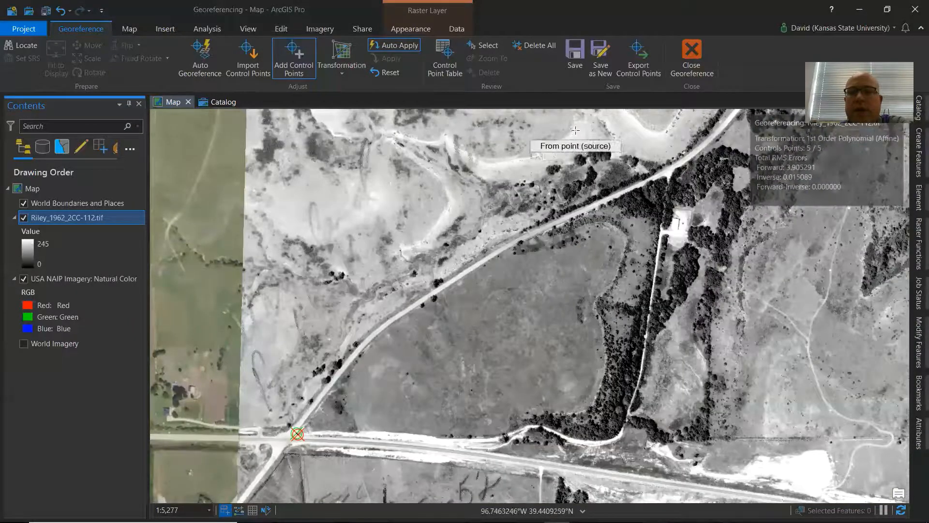
Add a sixth control point linking a spot on the curved trail above the tree cluster in the photo to the matching NAIP location.
scroll(580, 123, "up", 5)
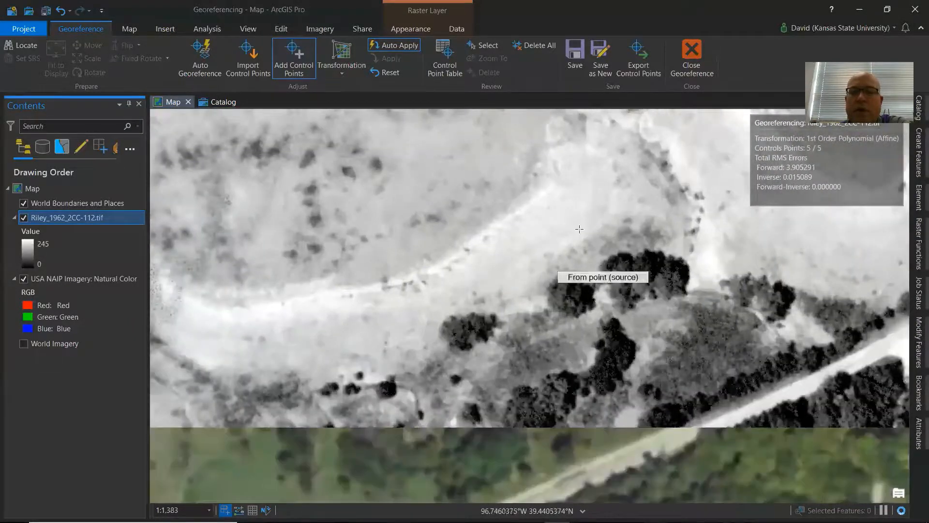
left_click(24, 218)
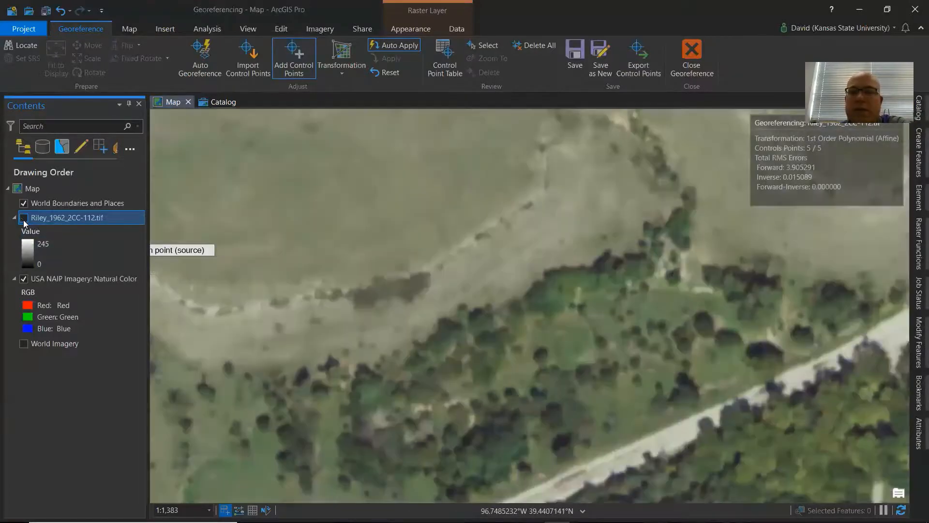
left_click(24, 218)
left_click(23, 220)
left_click(24, 219)
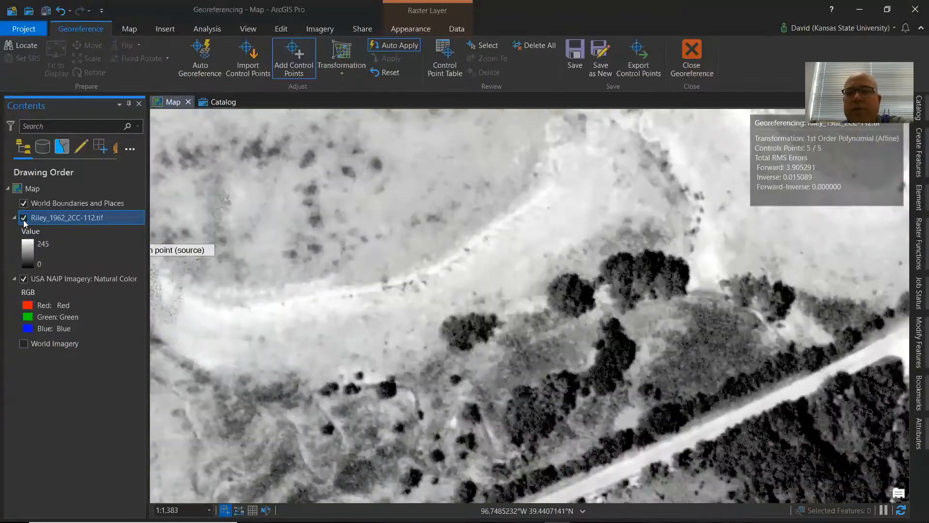
left_click(23, 218)
left_click(23, 218)
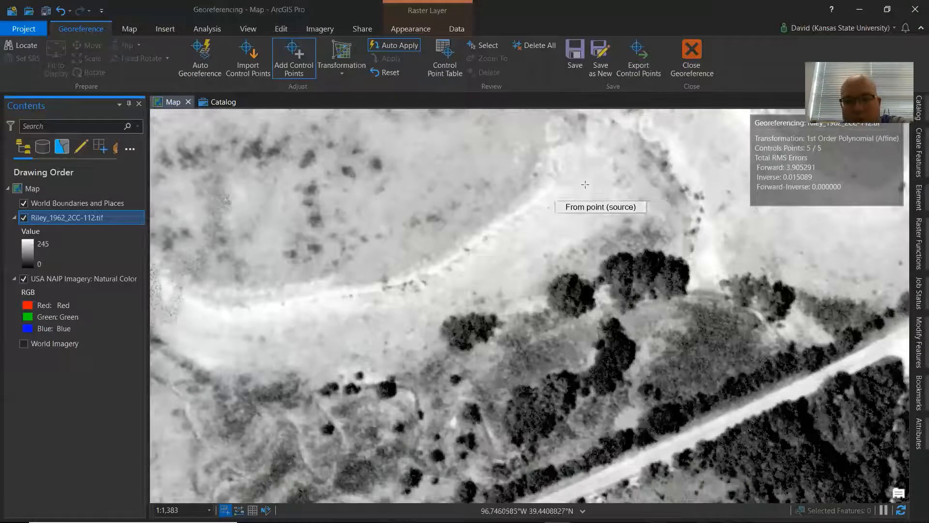
left_click(551, 192)
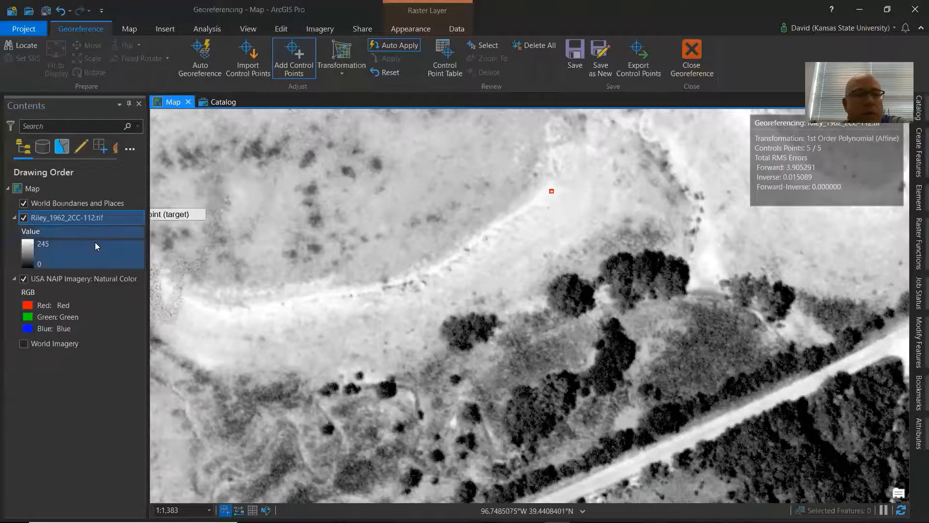
left_click(23, 218)
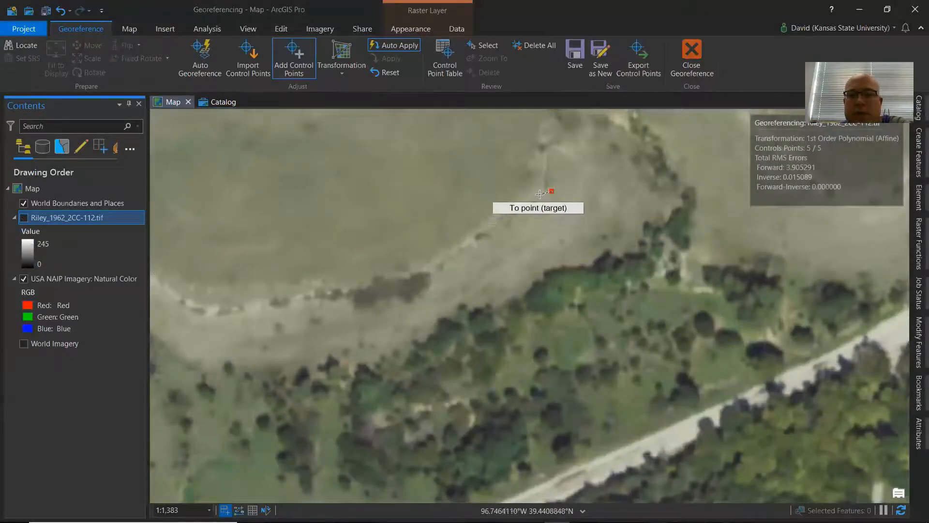
left_click(541, 193)
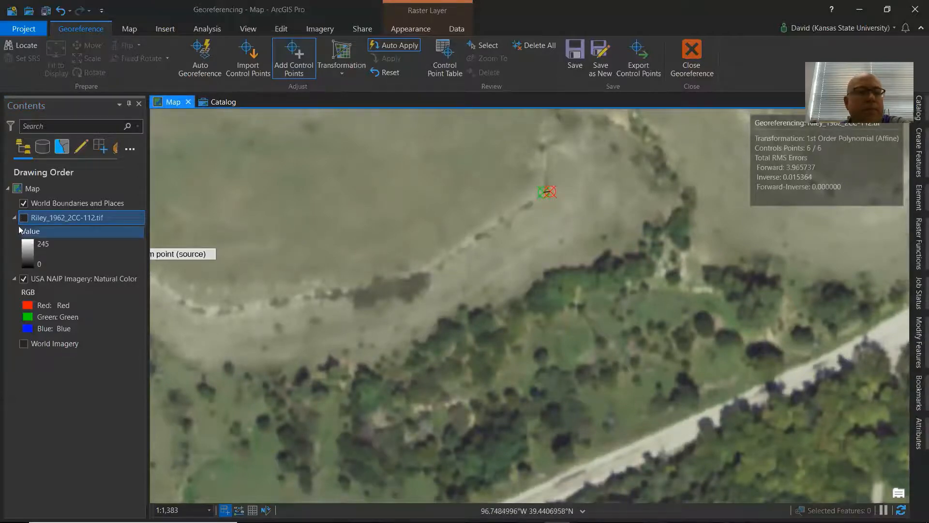
left_click(23, 217)
Toggle the Riley photo layer repeatedly near the Big Blue River to check its alignment with the NAIP imagery.
scroll(637, 279, "down", 5)
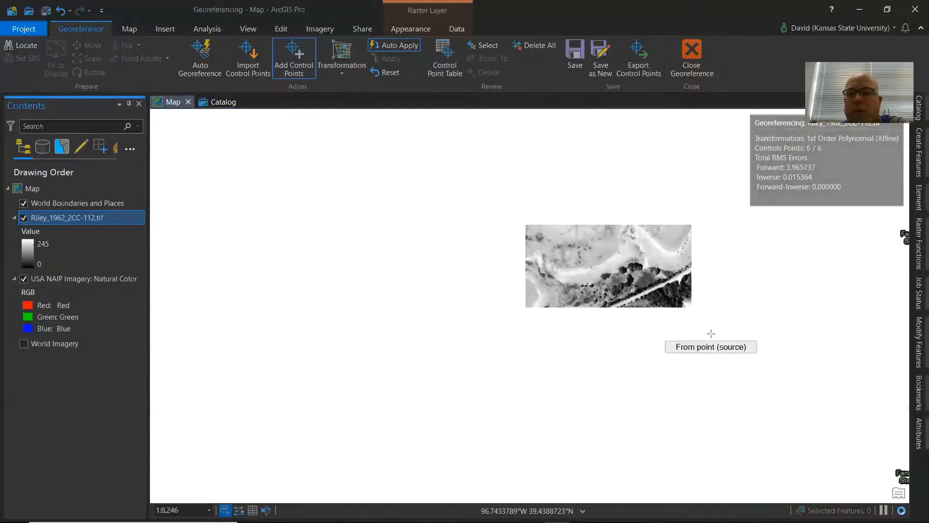
scroll(747, 350, "down", 3)
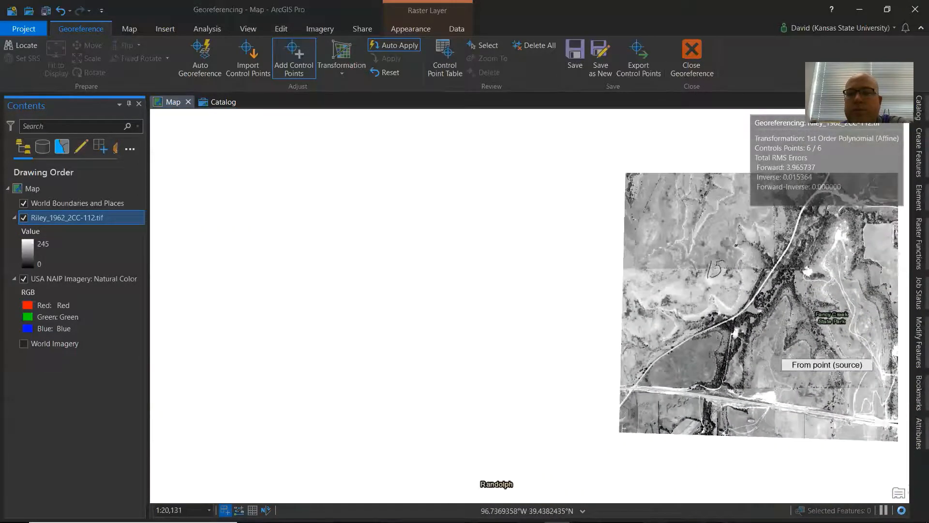
left_click_drag(804, 350, 542, 330)
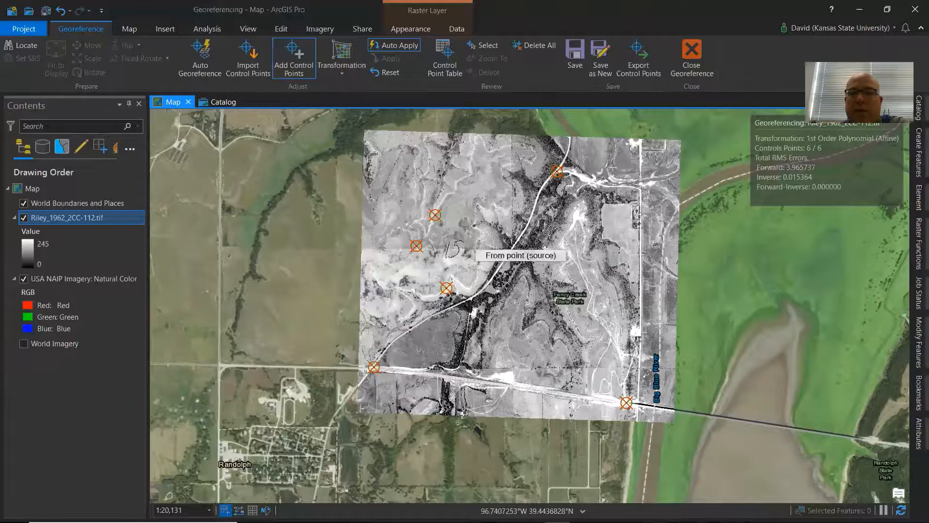
scroll(624, 232, "up", 4)
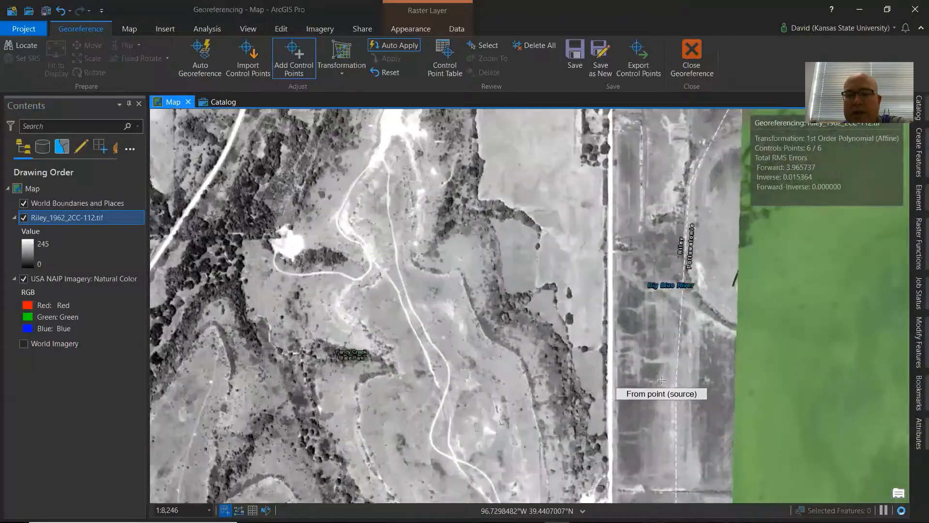
left_click(24, 218)
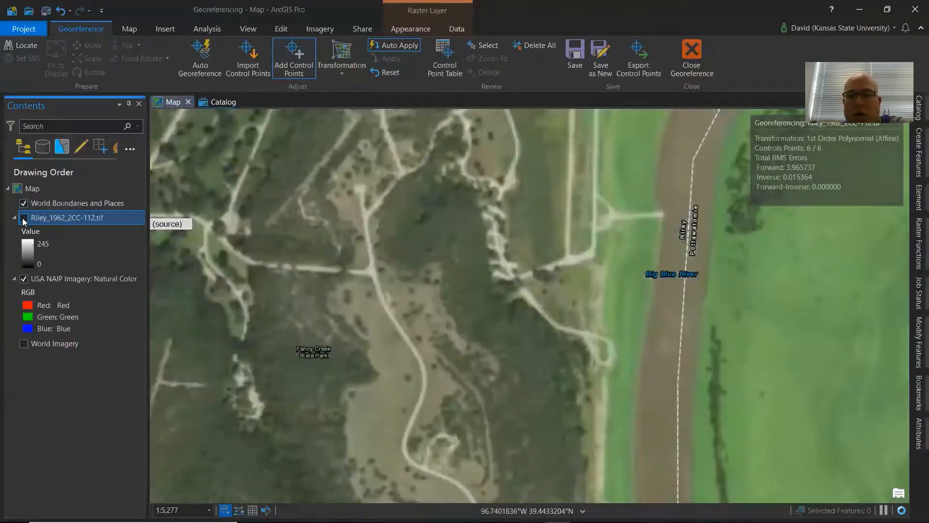
left_click(24, 218)
left_click(24, 218)
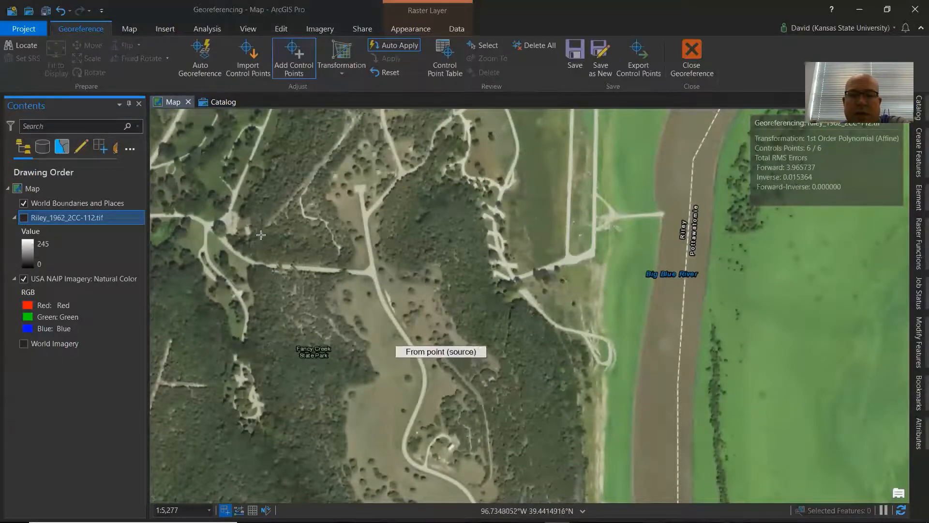
left_click(24, 218)
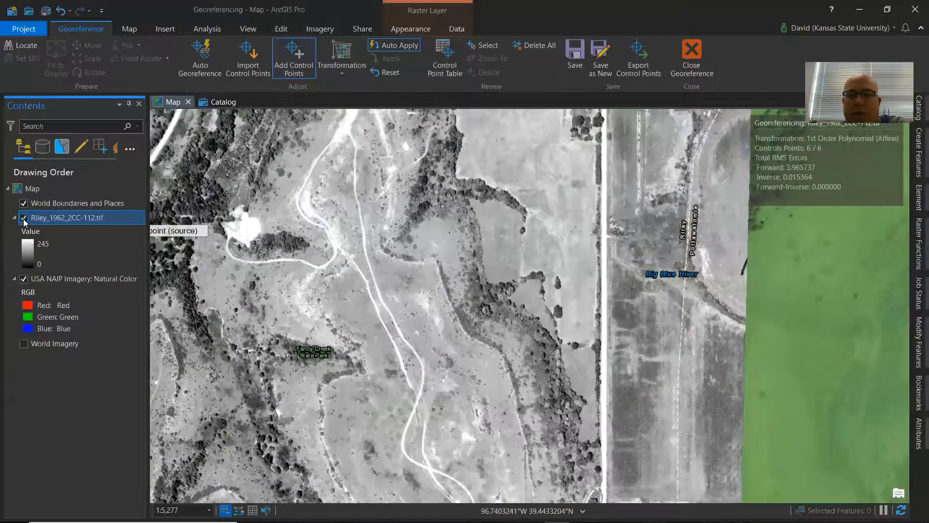
left_click(23, 218)
left_click(23, 218)
left_click(24, 218)
left_click(23, 218)
left_click(24, 218)
left_click(24, 217)
left_click(24, 218)
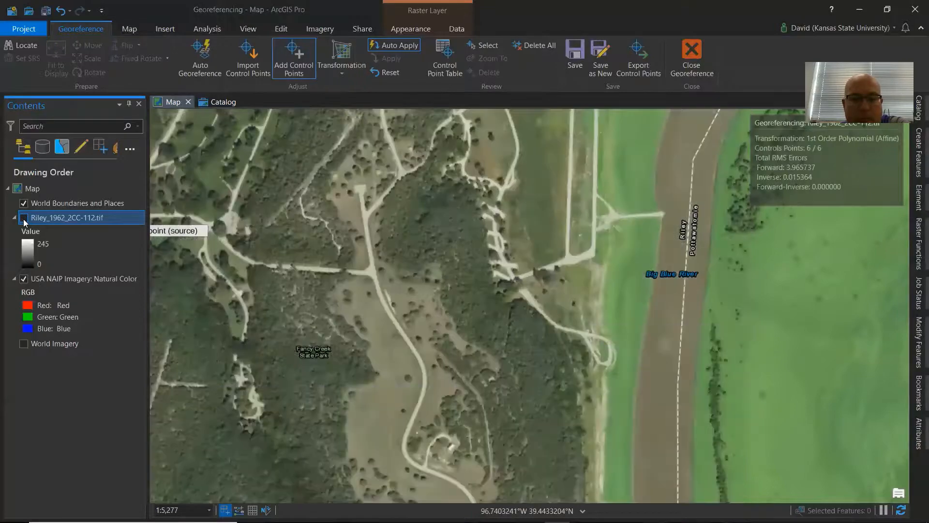
left_click(24, 217)
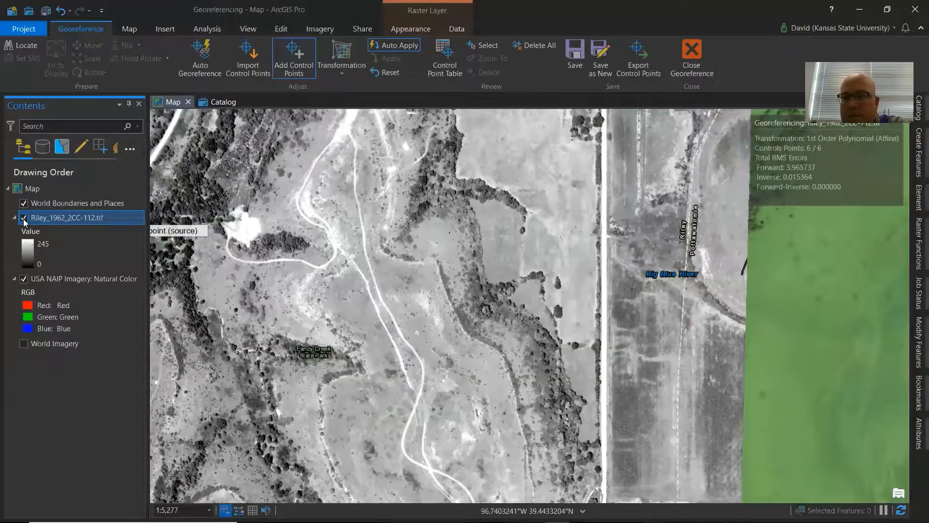
left_click(23, 218)
left_click(23, 218)
left_click(24, 218)
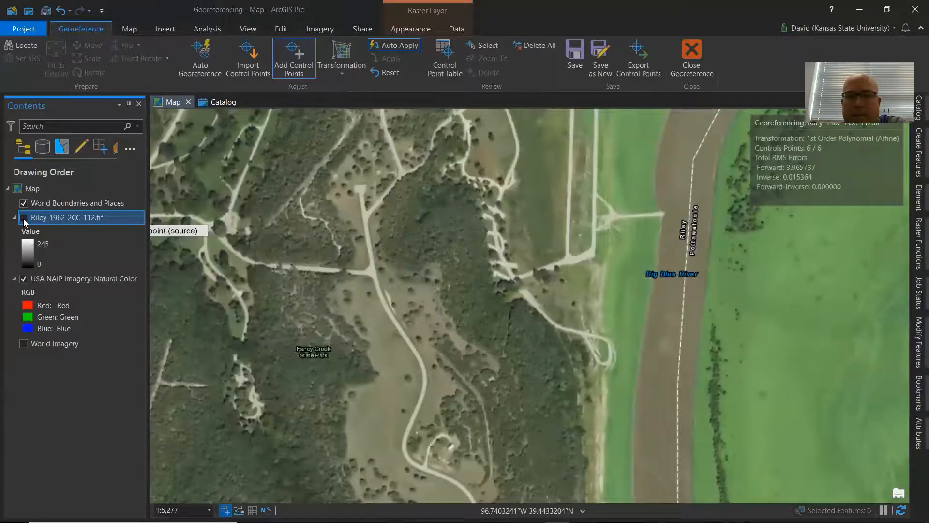
left_click(23, 218)
left_click(23, 217)
left_click(24, 217)
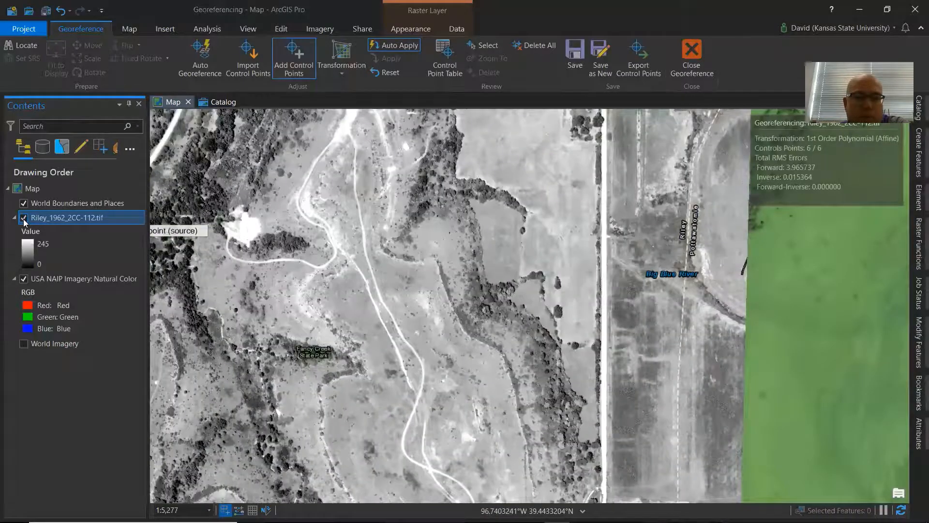
left_click(24, 218)
left_click(24, 217)
left_click(23, 219)
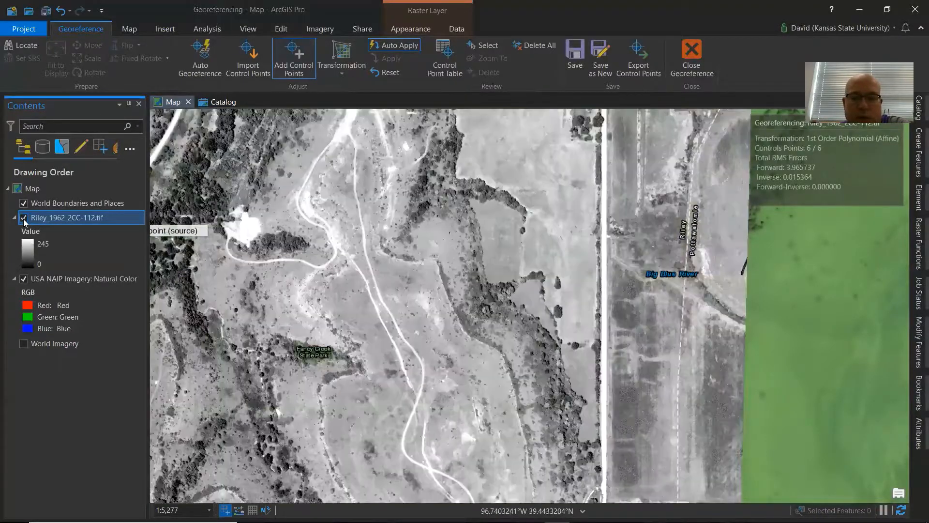
left_click(24, 218)
left_click(24, 219)
left_click(24, 219)
left_click(24, 218)
left_click(23, 218)
left_click(24, 218)
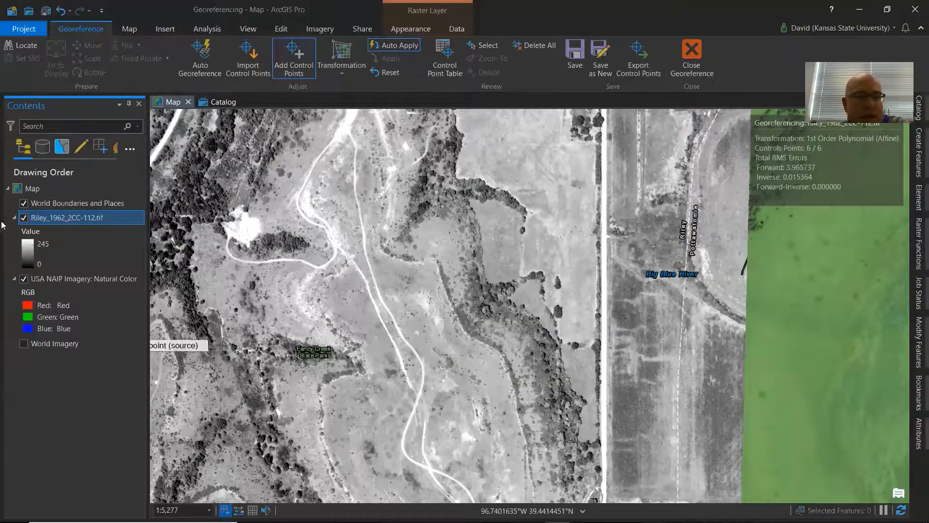
left_click(24, 219)
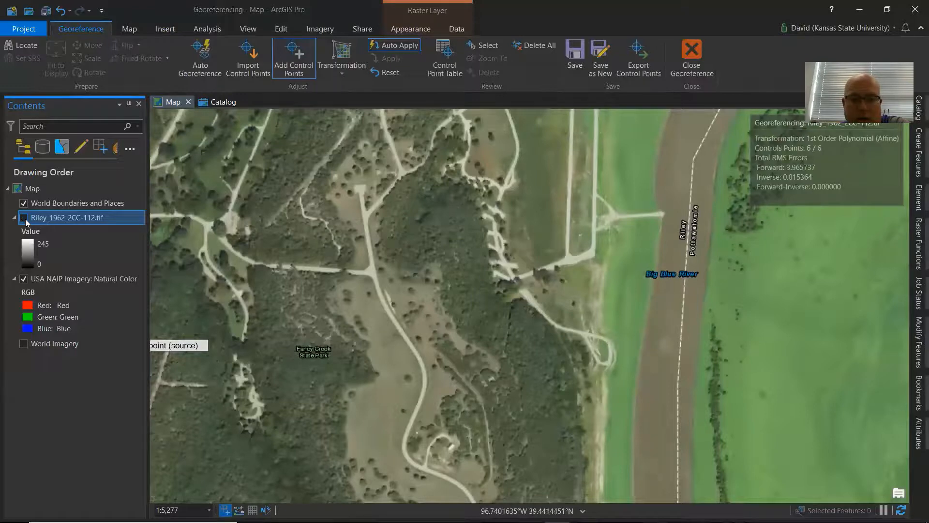
left_click(24, 218)
left_click(24, 218)
left_click(24, 218)
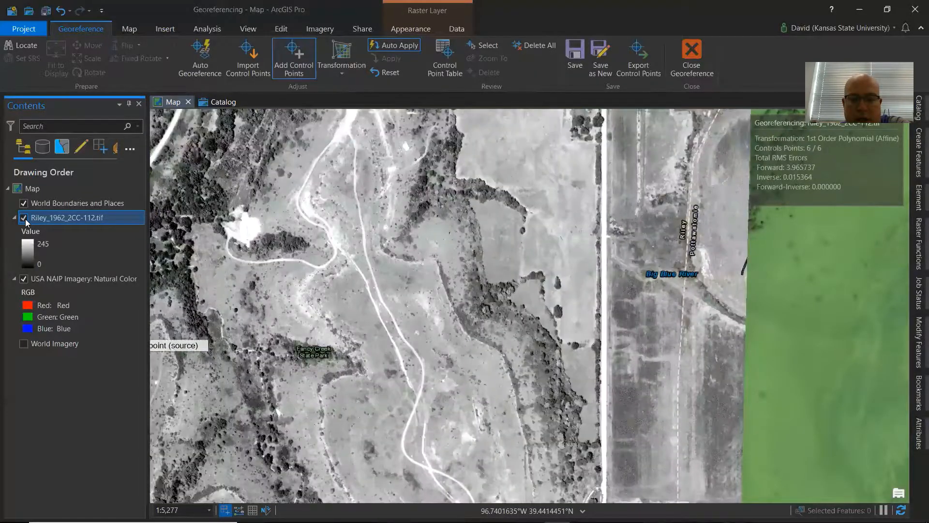
left_click(24, 218)
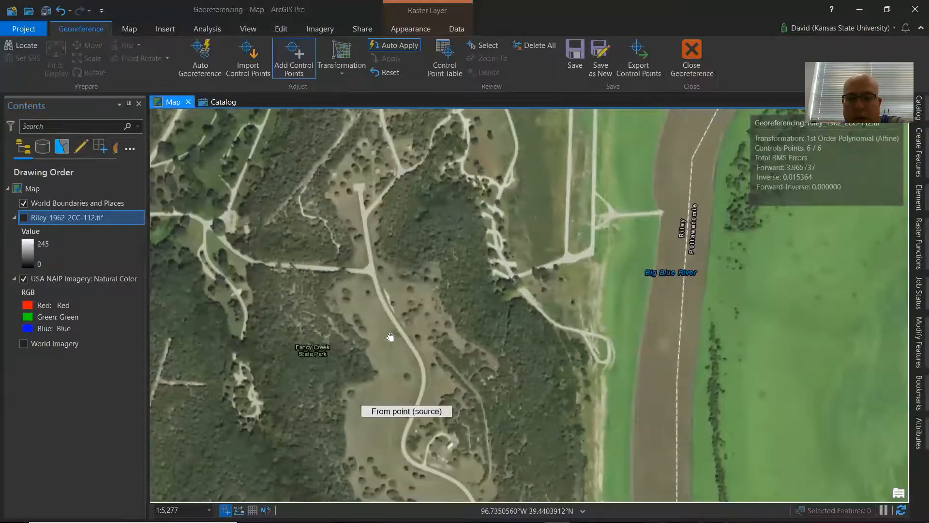
Toggle the photo layer repeatedly along the winding park road beside the river to compare alignment with the NAIP imagery.
left_click_drag(390, 334, 338, 223)
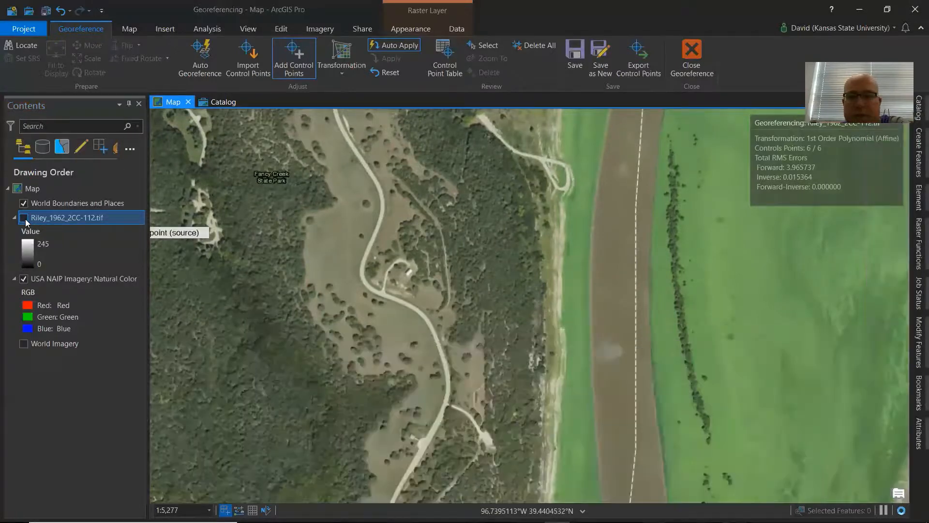
left_click(26, 220)
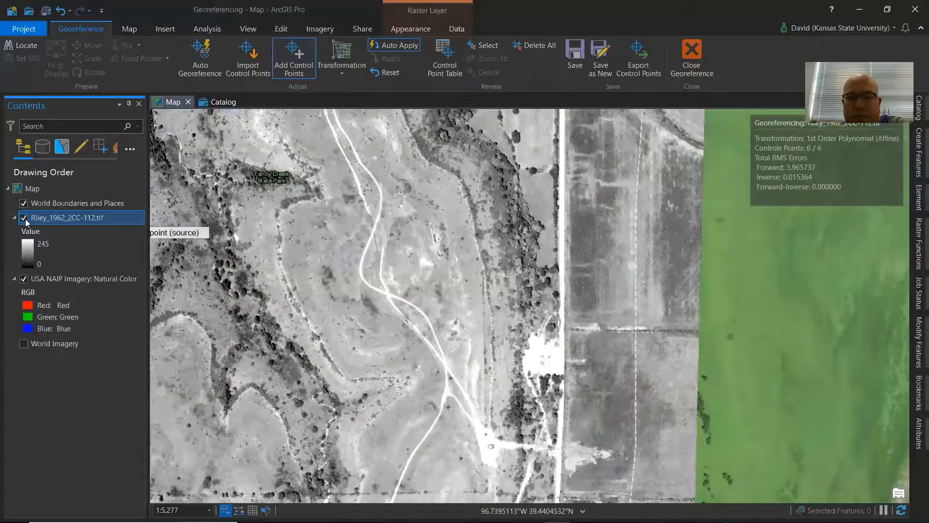
left_click(24, 218)
left_click(24, 219)
left_click(24, 219)
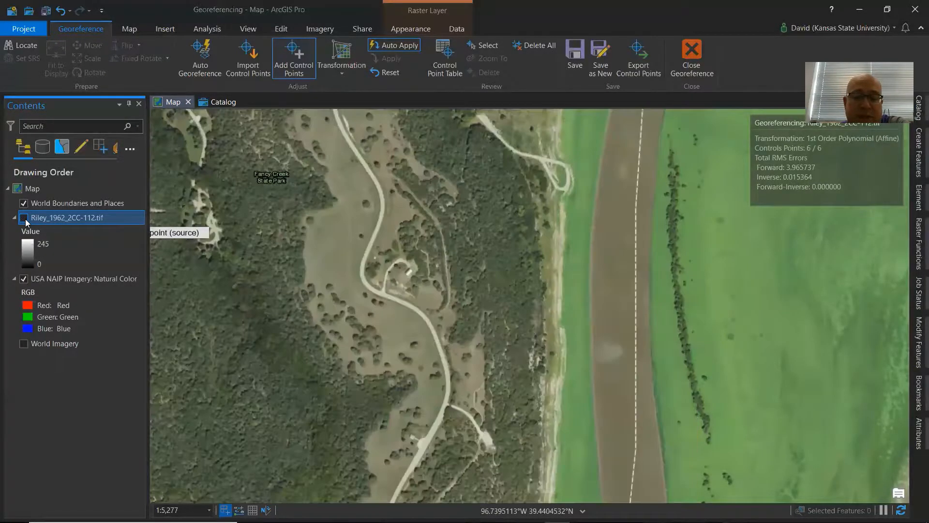
left_click(24, 219)
left_click(24, 219)
left_click(24, 219)
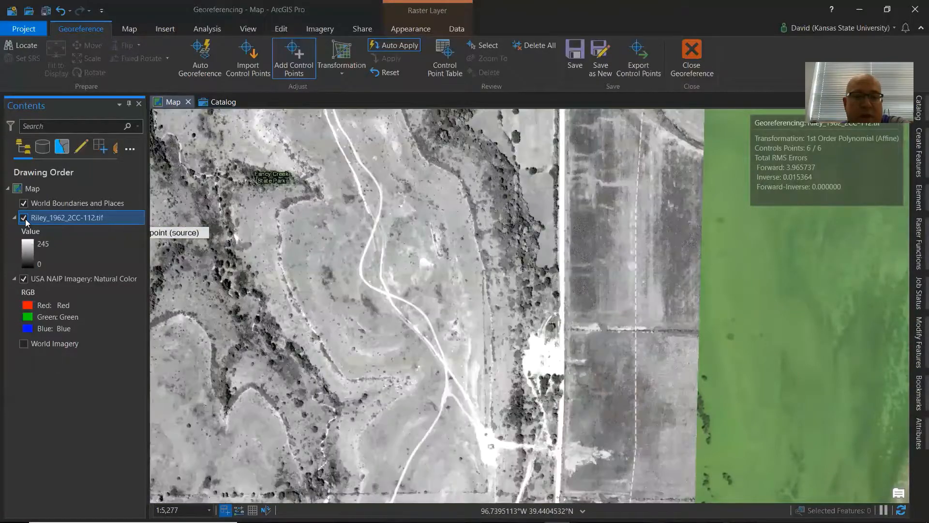
Toggle the Riley photo layer repeatedly near the road and river crossing to compare its alignment with the NAIP imagery.
left_click(25, 219)
left_click(25, 218)
left_click_drag(356, 207, 410, 490)
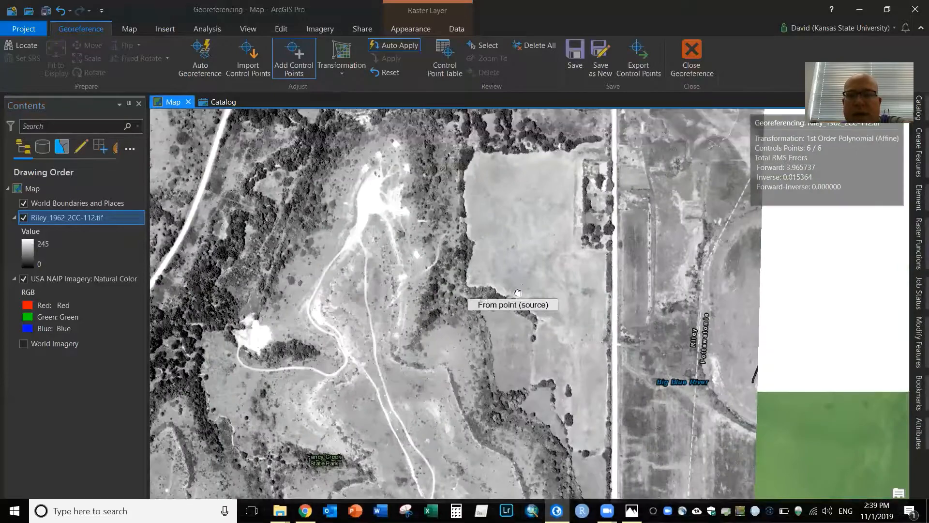
left_click_drag(502, 285, 463, 474)
left_click_drag(520, 285, 526, 394)
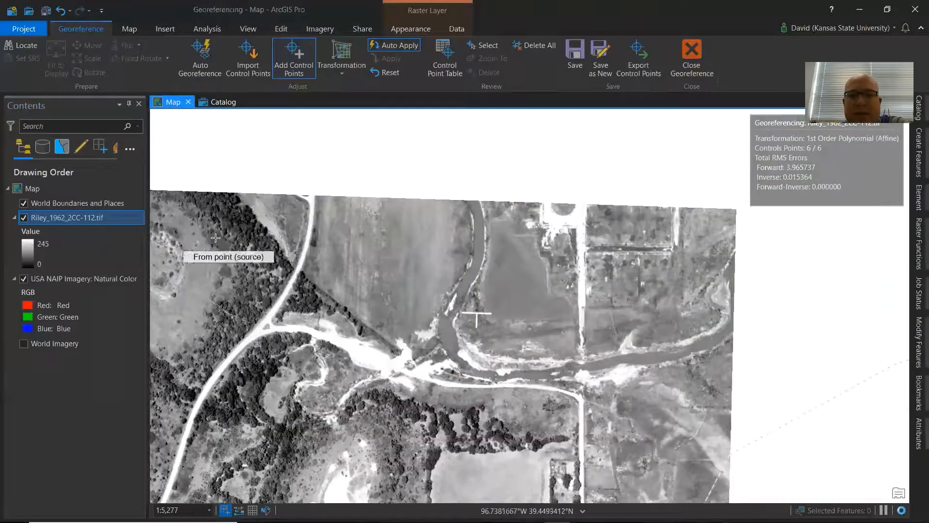
left_click(25, 219)
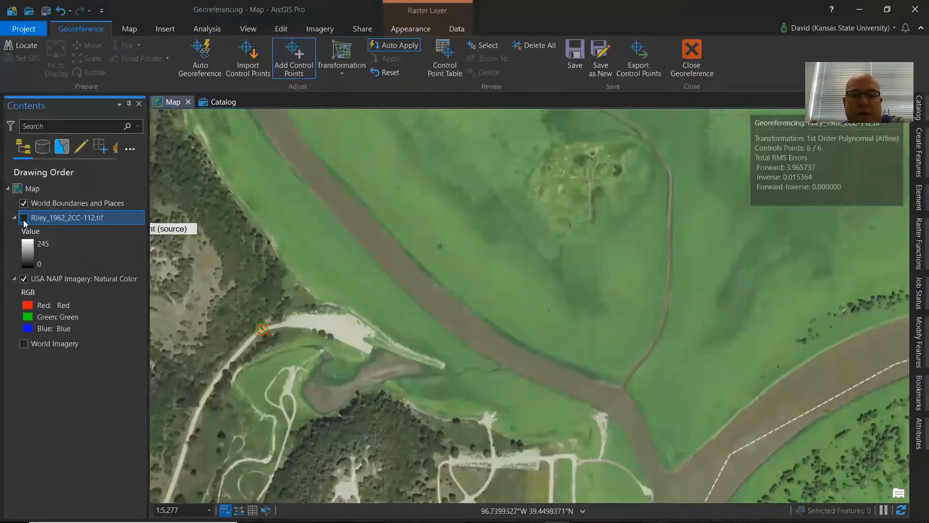
left_click(24, 219)
left_click(24, 219)
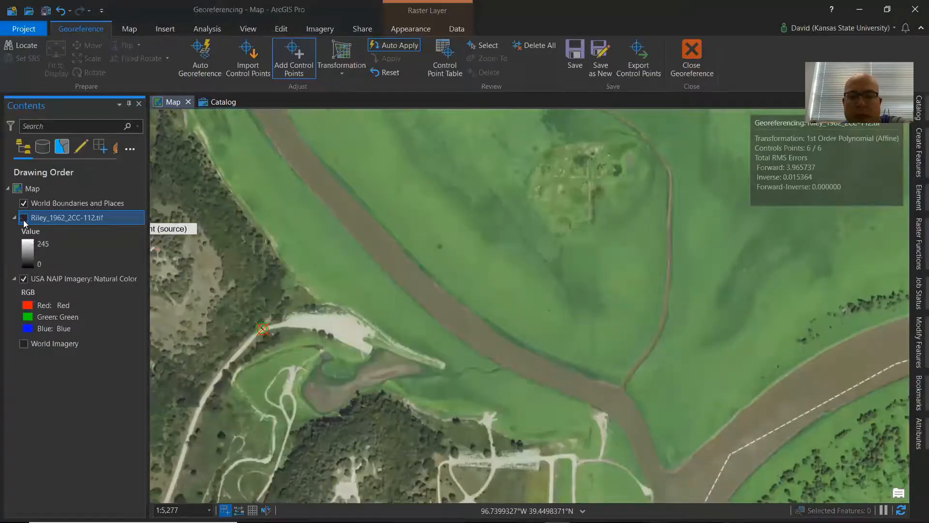
left_click(25, 219)
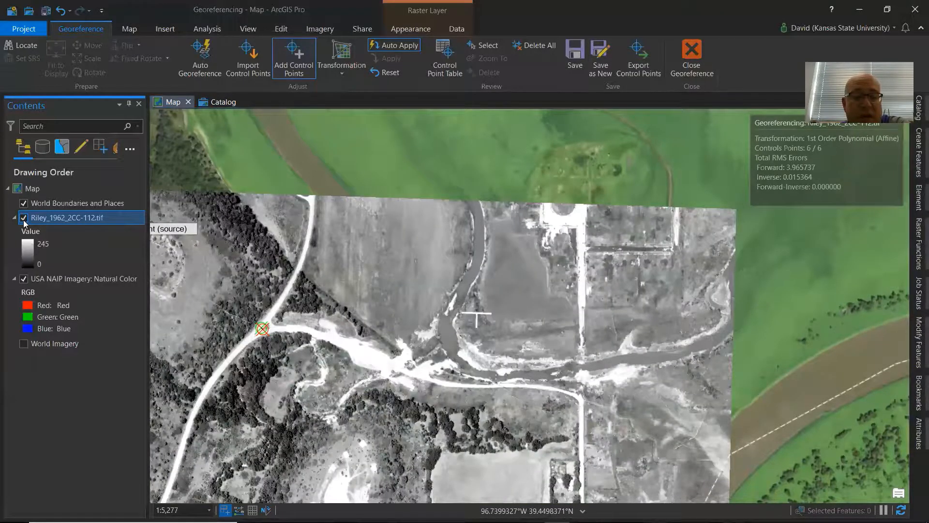
left_click(23, 218)
left_click(24, 218)
left_click(23, 218)
left_click(24, 218)
left_click(24, 219)
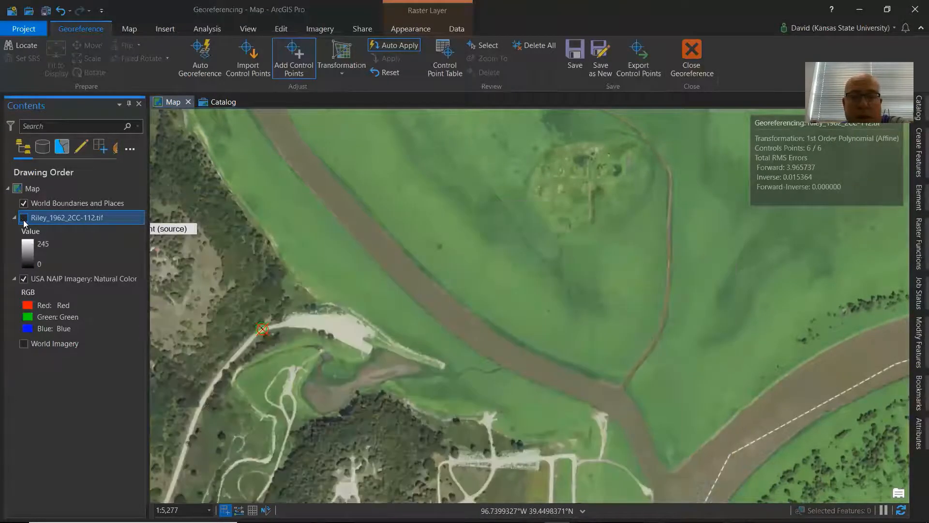
left_click(24, 218)
left_click(24, 219)
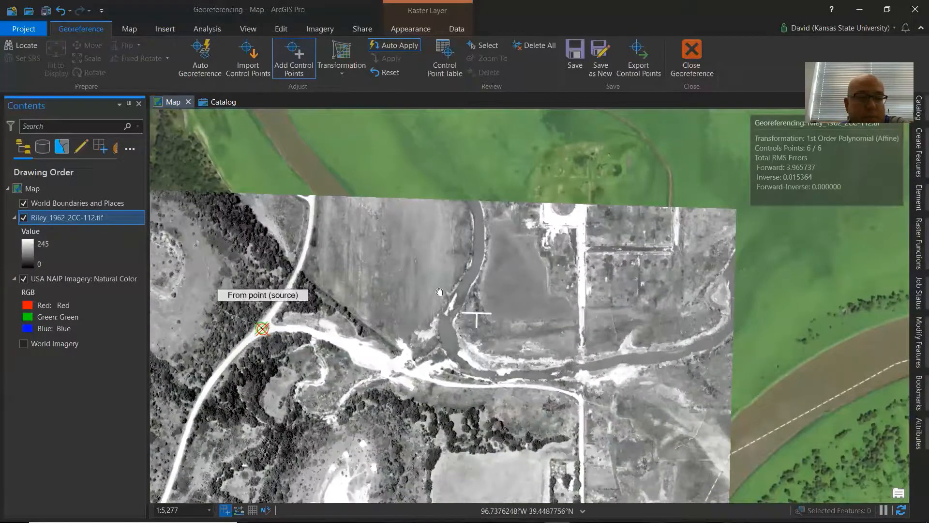
Toggle the photo layer repeatedly over the wooded area west of the road junction to compare alignment with the NAIP imagery.
left_click_drag(263, 282, 601, 294)
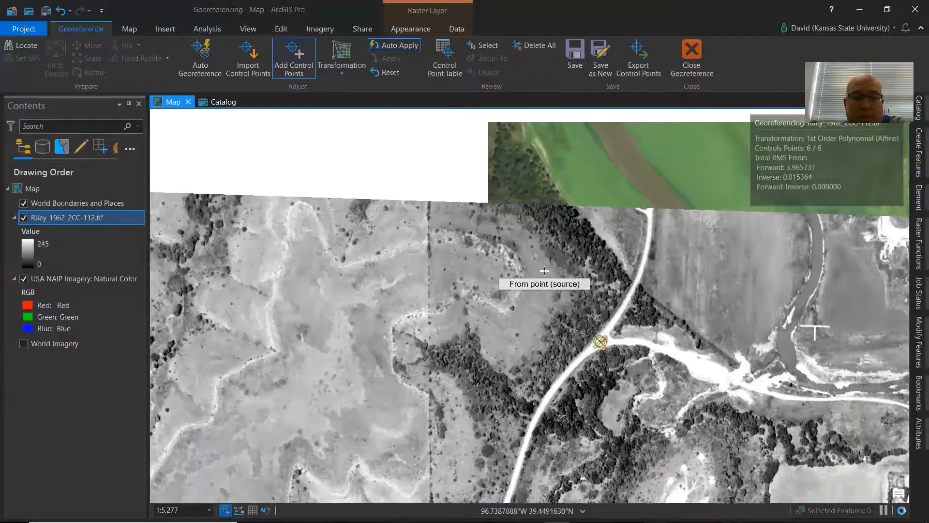
scroll(544, 271, "up", 2)
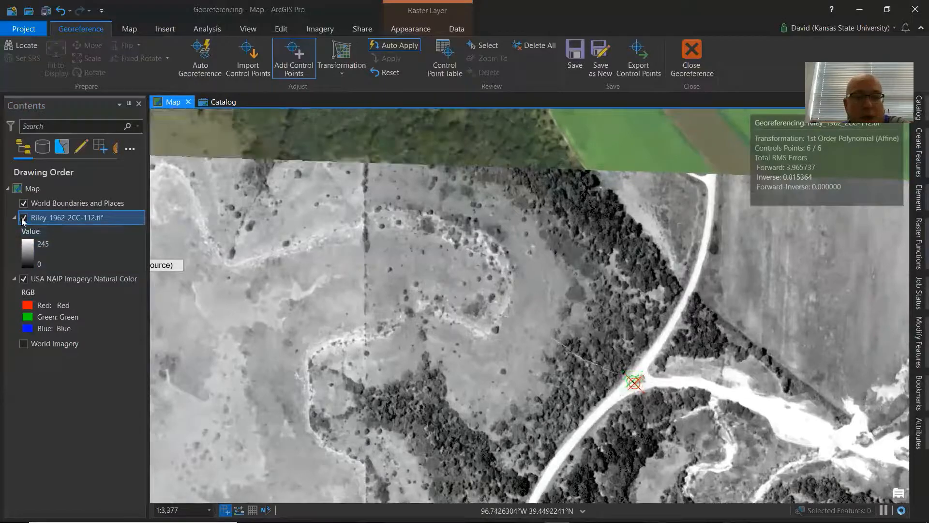
left_click(23, 219)
left_click(24, 219)
left_click(23, 218)
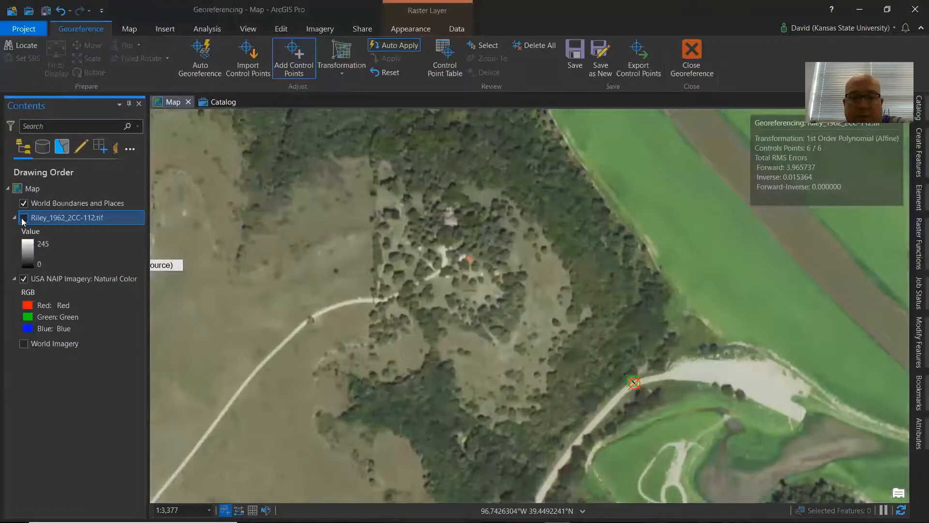
left_click(23, 219)
left_click(23, 219)
left_click(24, 218)
left_click(23, 219)
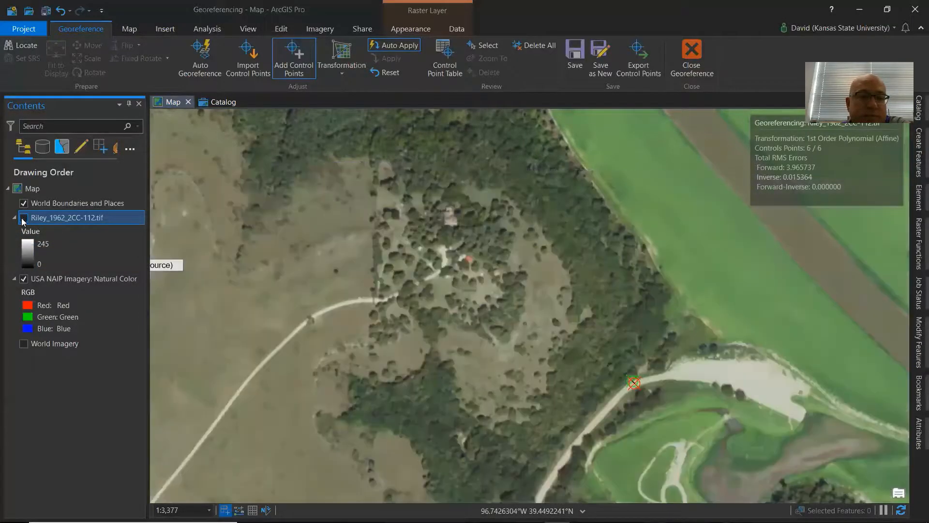
left_click(23, 219)
left_click(23, 218)
left_click(23, 219)
left_click(24, 219)
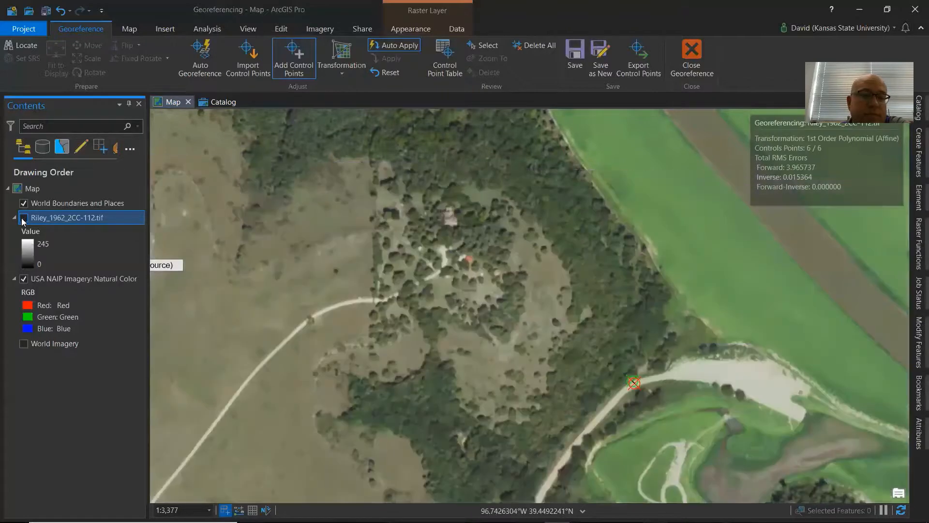
left_click(23, 219)
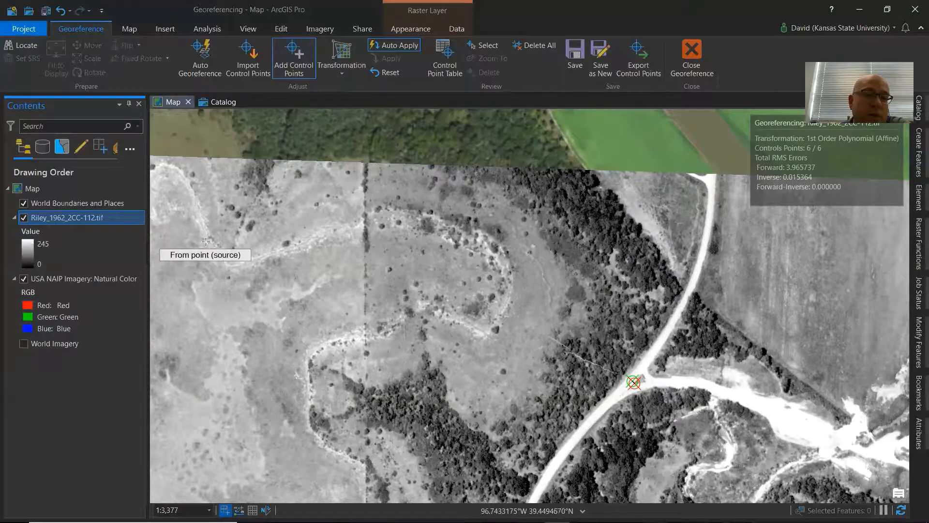
Add a seventh control point linking a spot on the faint trail in the photo to the matching NAIP location.
scroll(206, 242, "up", 4)
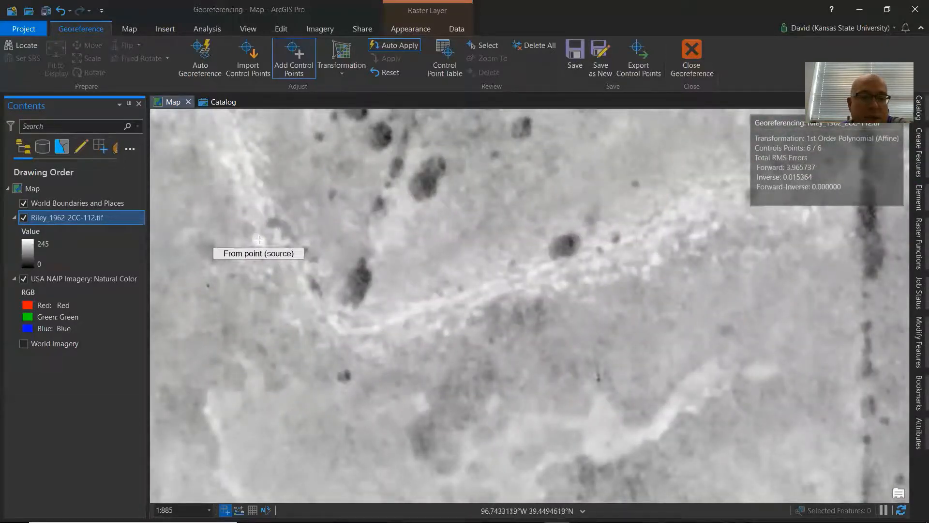
left_click(259, 241)
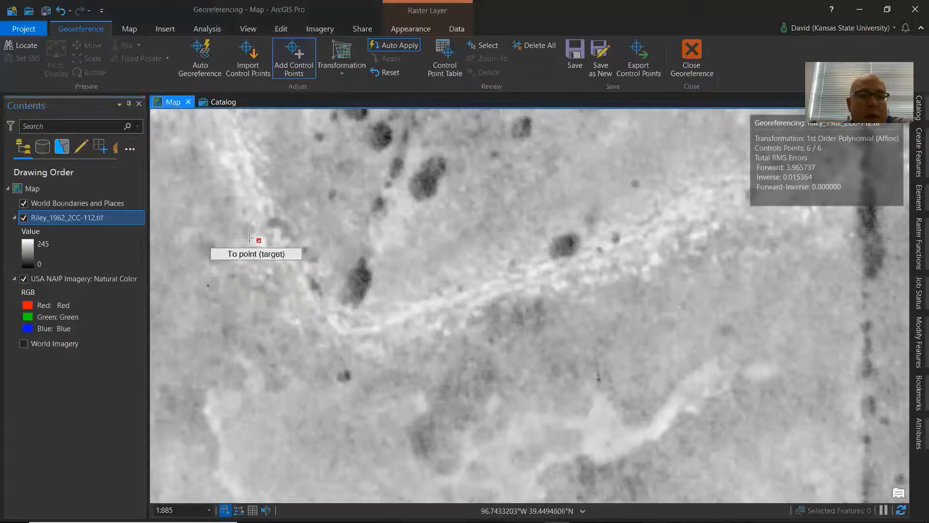
left_click(24, 217)
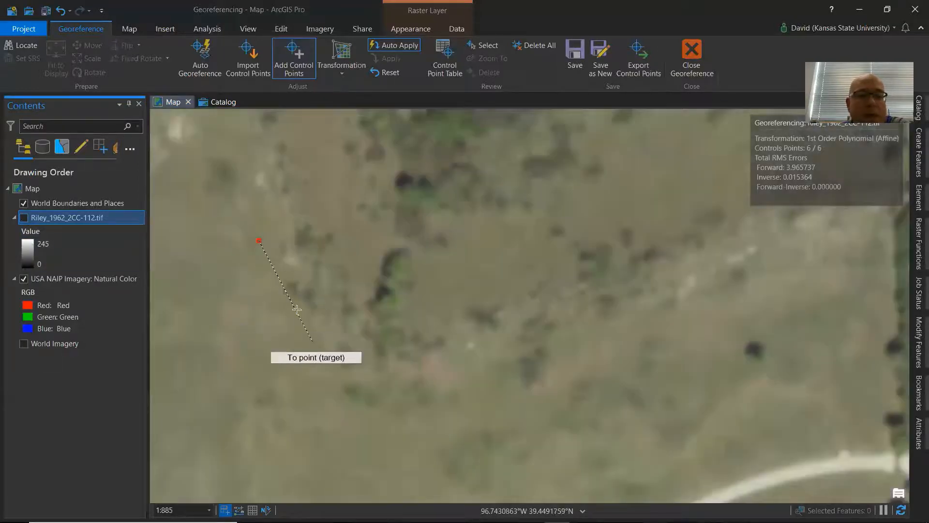
left_click(292, 260)
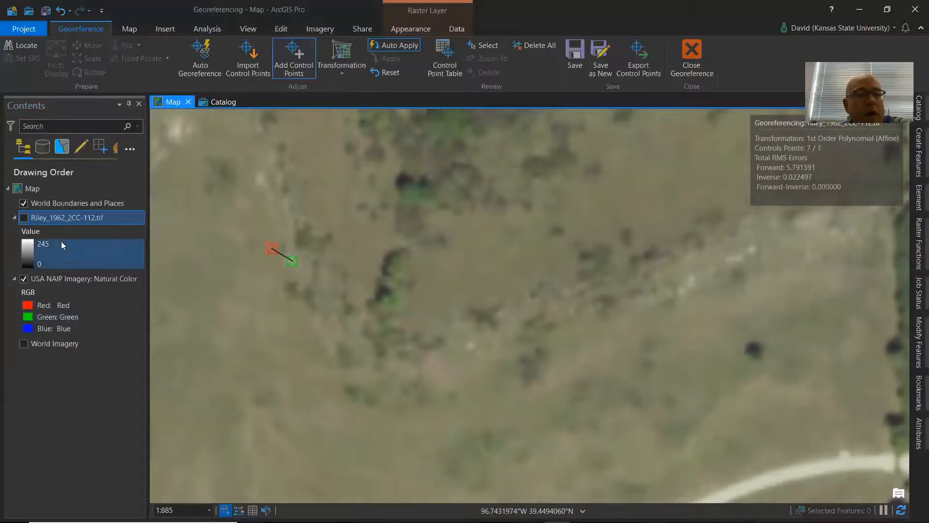
left_click(24, 217)
Open the control point table for the Riley photo.
scroll(416, 377, "down", 4)
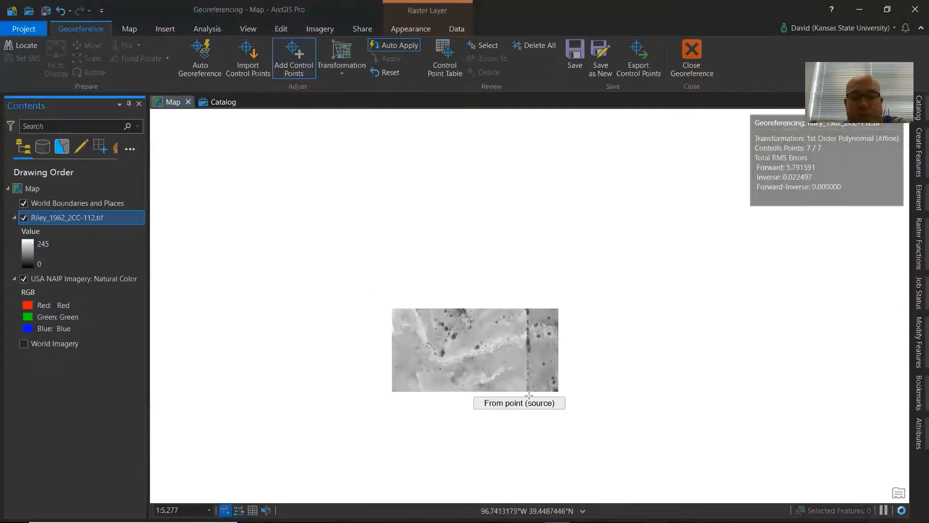
left_click_drag(573, 440, 540, 285)
scroll(556, 326, "down", 6)
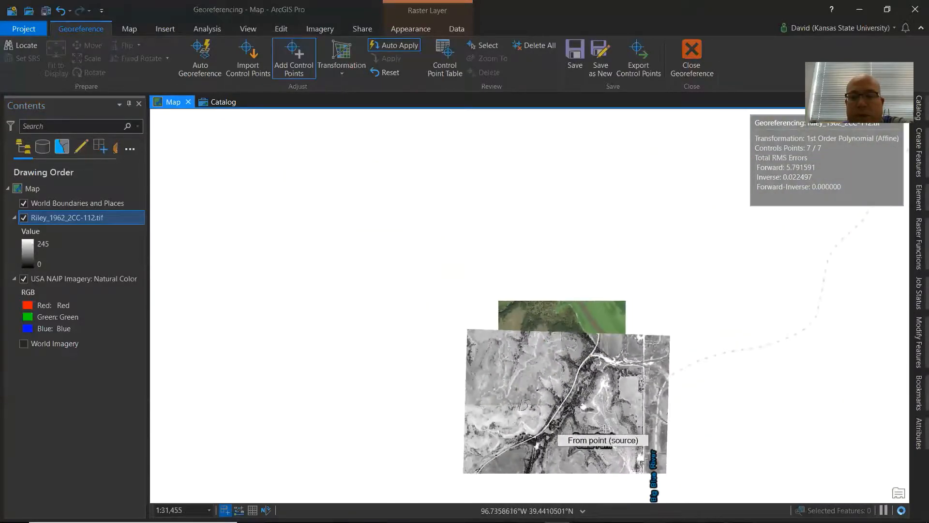
scroll(513, 274, "up", 2)
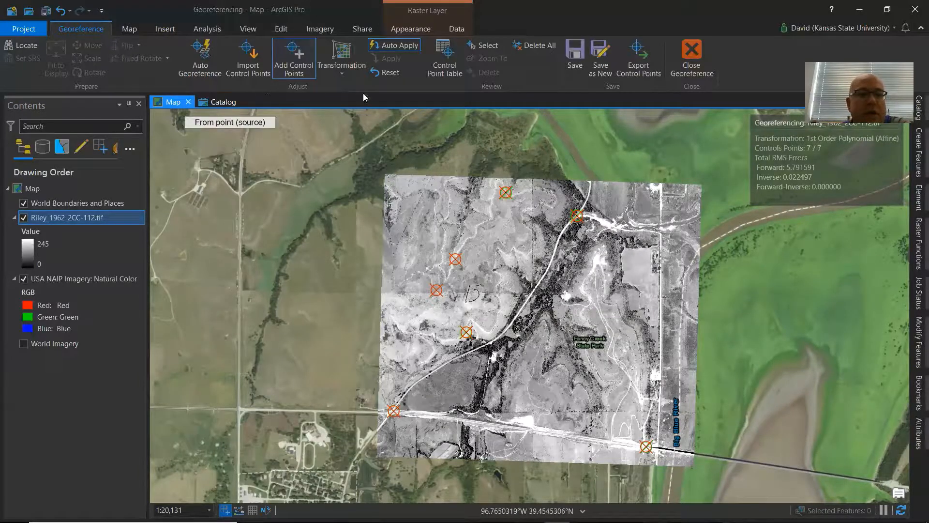
left_click(454, 67)
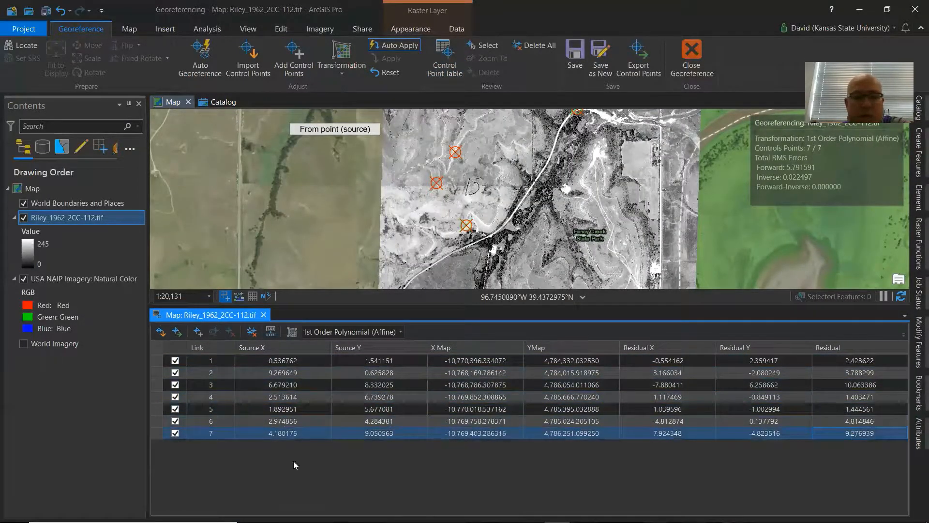
left_click(157, 433)
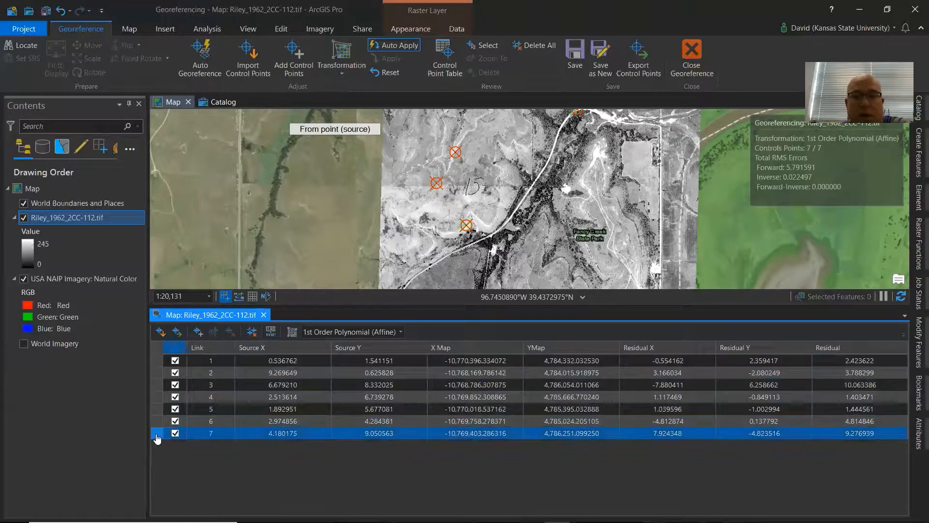
left_click(537, 184)
left_click(524, 211)
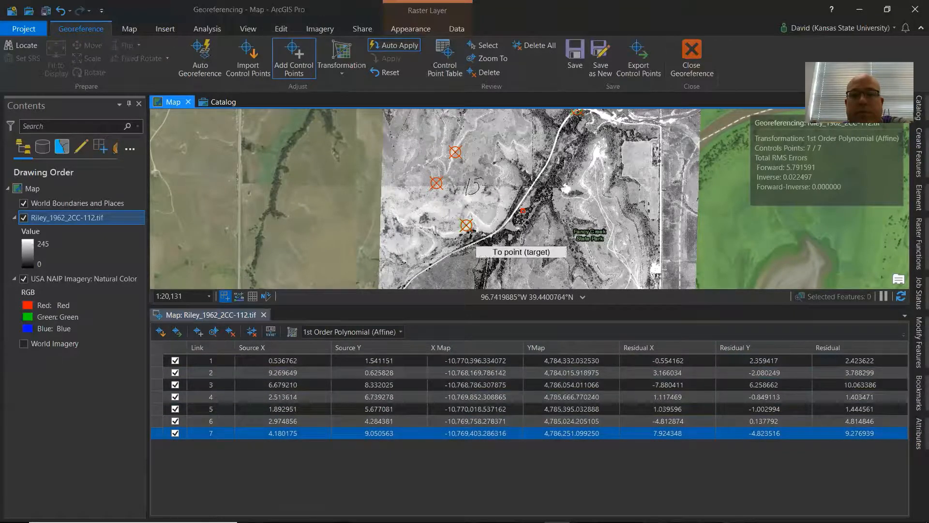
right_click(529, 214)
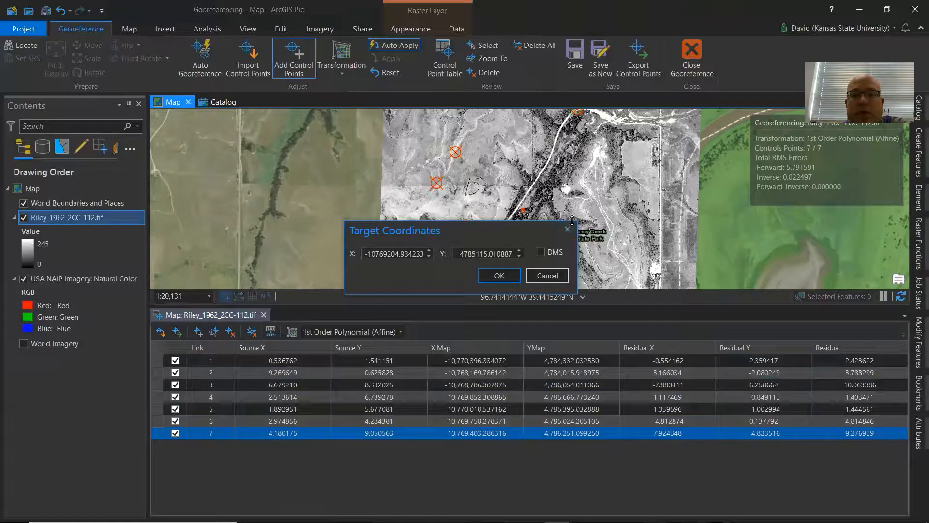
left_click(567, 232)
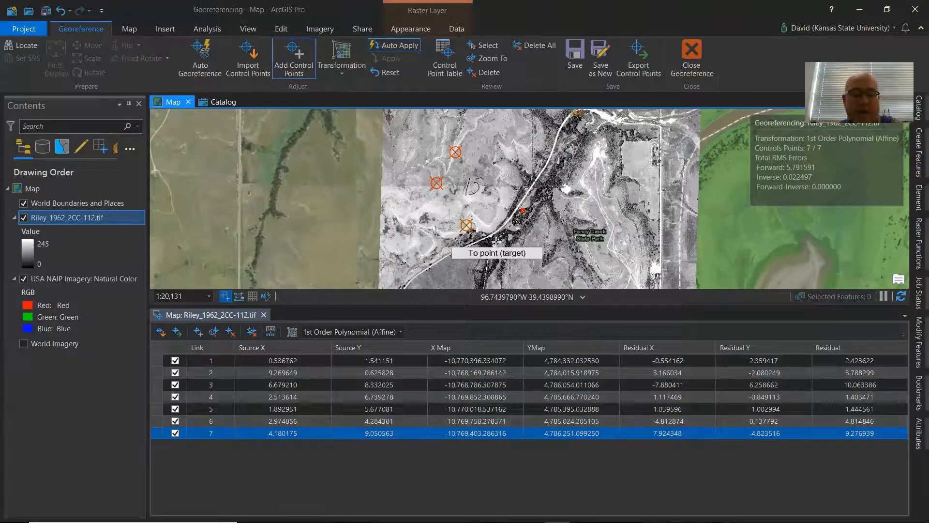
key("Escape")
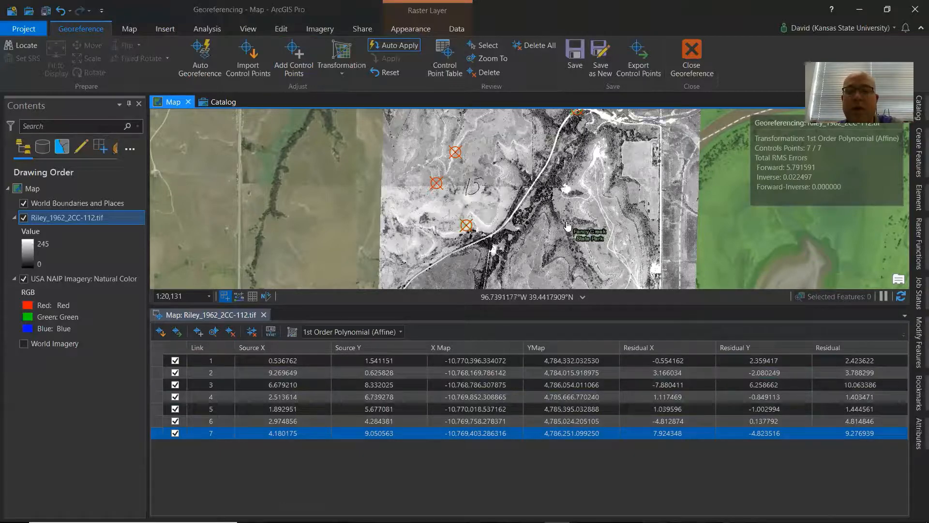
Change the georeferencing transformation to 2nd Order Polynomial.
left_click_drag(559, 188, 541, 253)
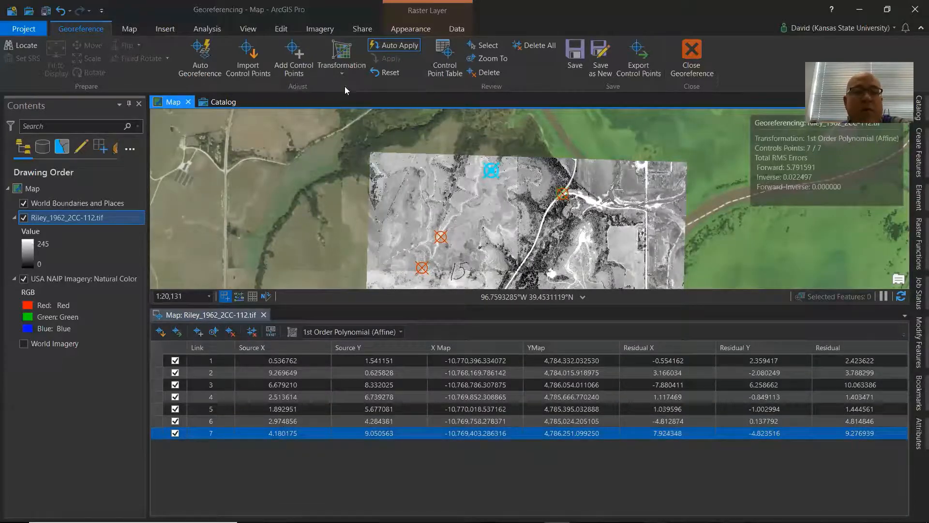
left_click(346, 73)
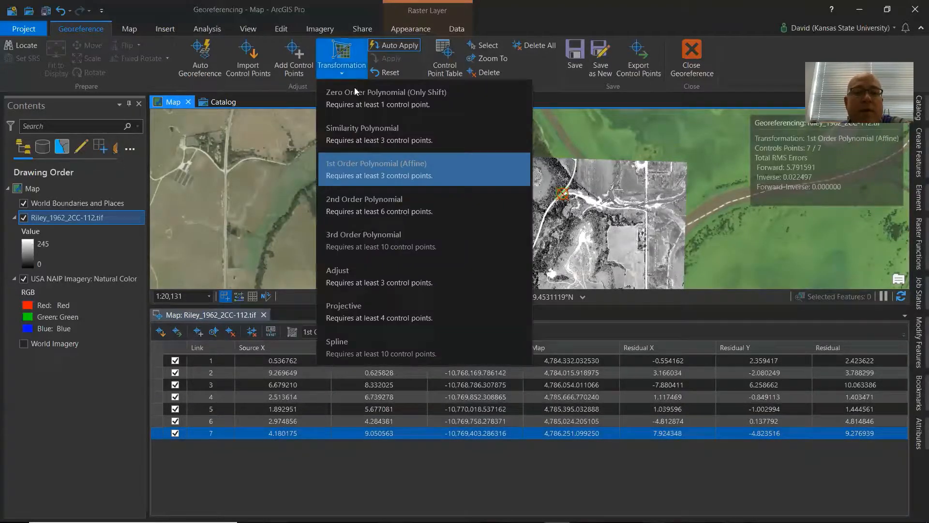
left_click(372, 203)
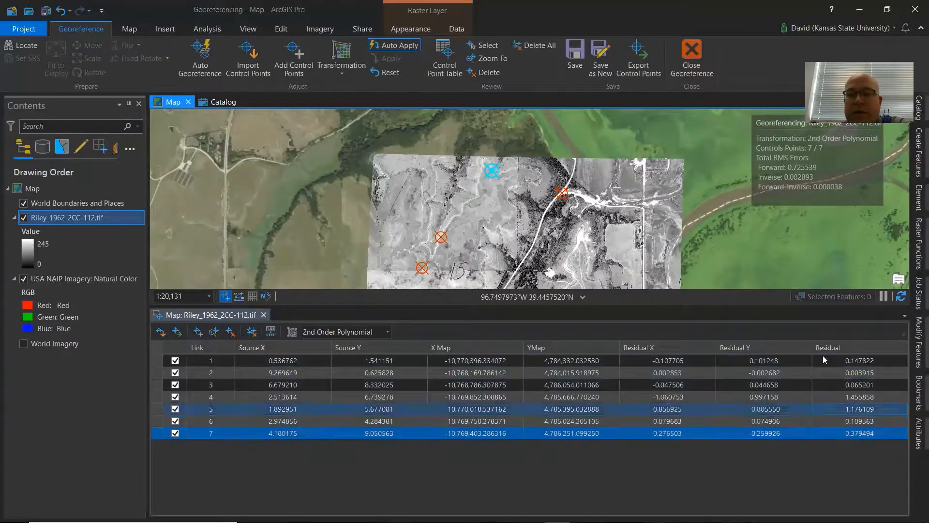
Pan and zoom across the rectified photo to examine its fit with the NAIP imagery.
left_click_drag(695, 255, 660, 150)
left_click_drag(629, 206, 620, 165)
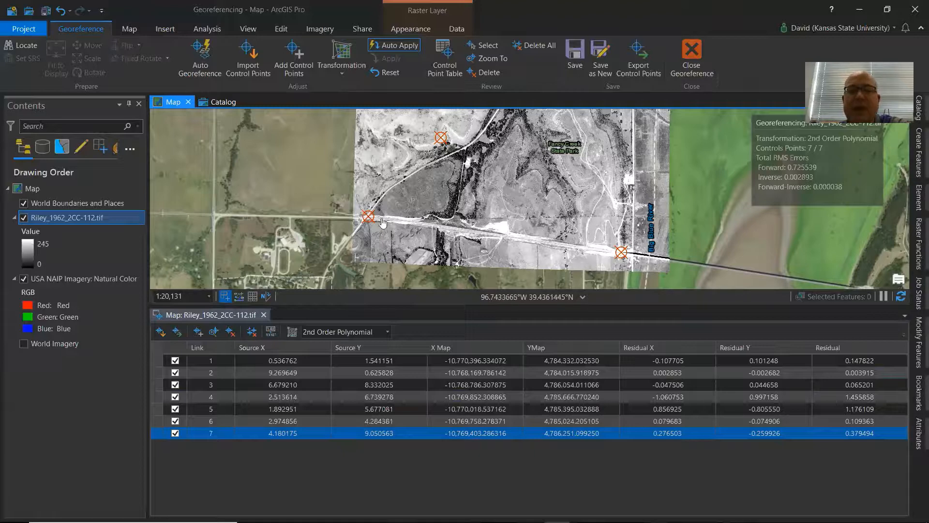
scroll(360, 222, "up", 3)
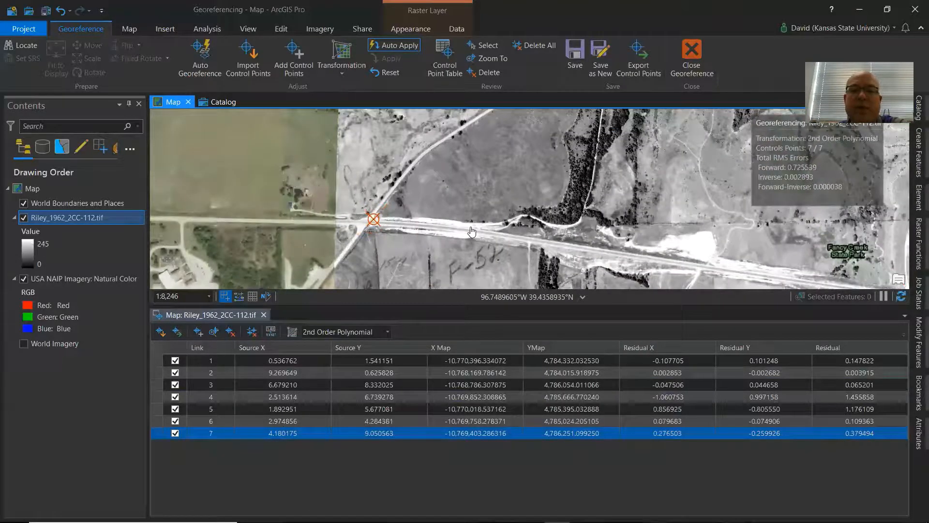
left_click_drag(516, 204, 457, 267)
left_click_drag(523, 180, 337, 105)
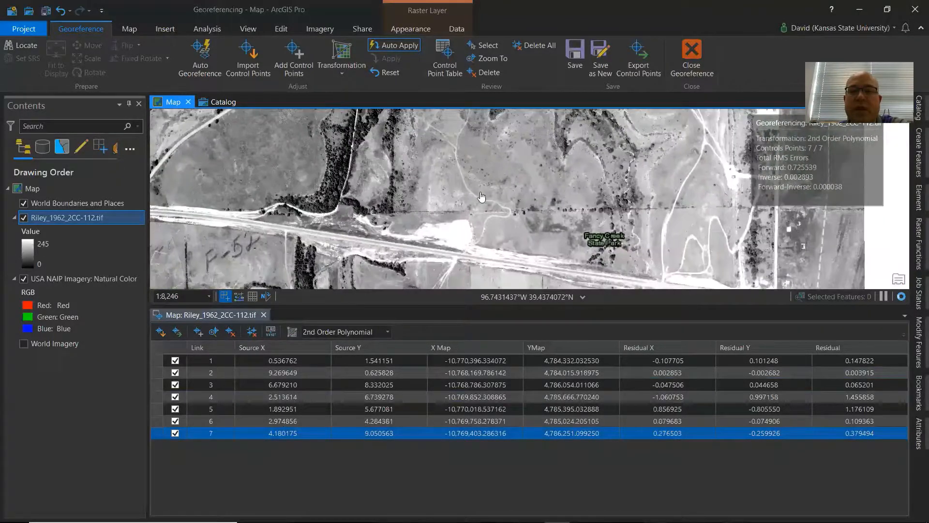
left_click_drag(484, 191, 309, 98)
left_click_drag(522, 167, 473, 146)
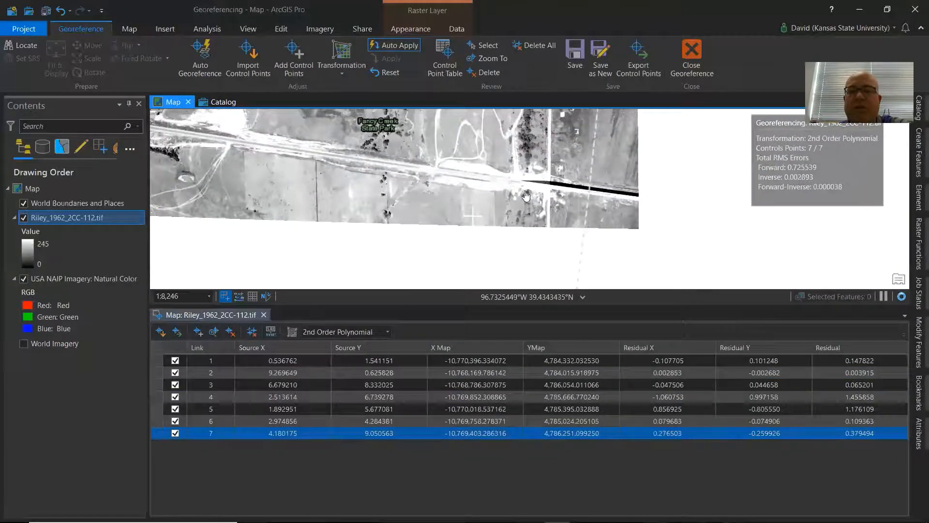
scroll(430, 195, "down", 4)
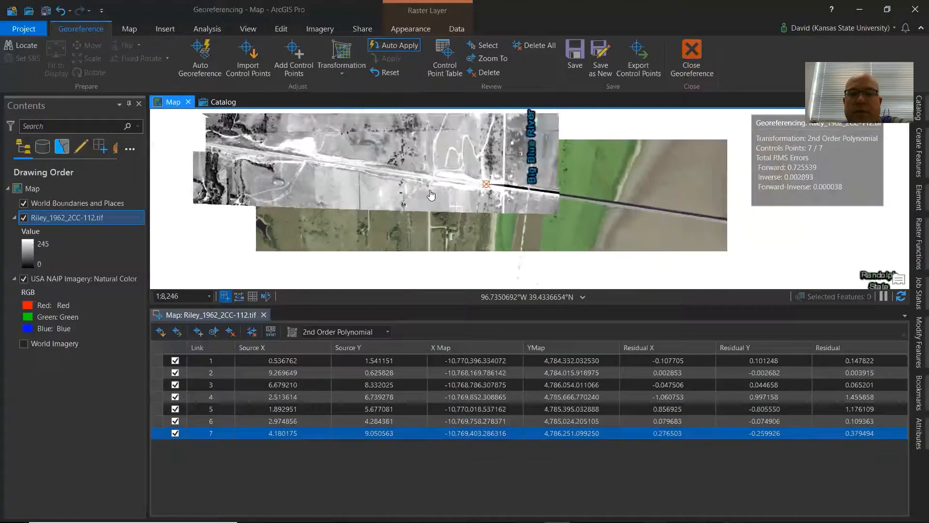
left_click_drag(440, 241, 440, 246)
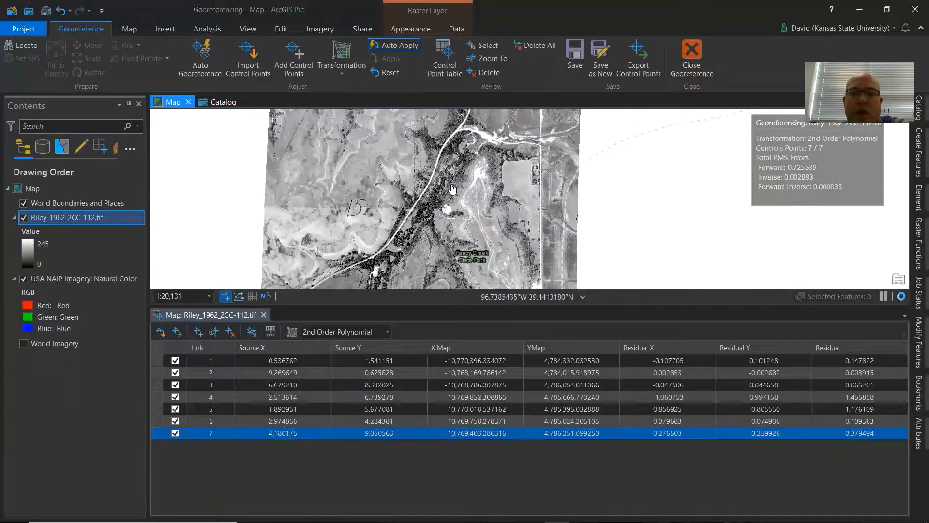
Pan across the map and select control point 7 in the table to review the control point layout.
left_click_drag(452, 184, 432, 289)
mouse_move(406, 213)
left_mouse_down()
mouse_move(451, 196)
mouse_move(460, 179)
left_mouse_up()
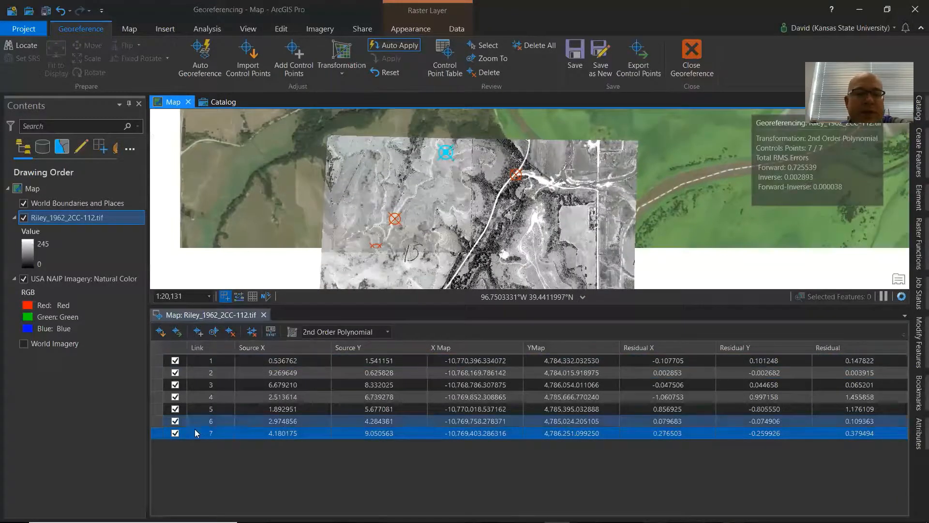
left_click(163, 435)
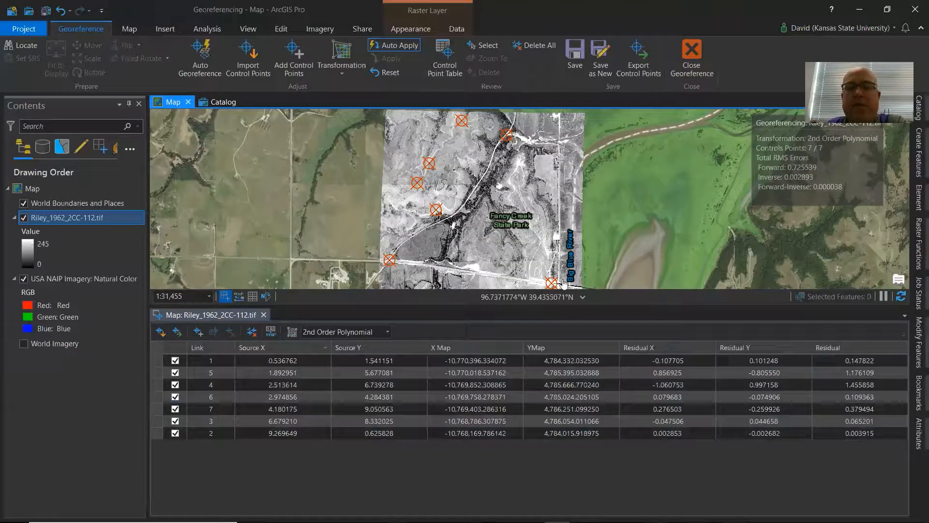
Review the list of available georeferencing transformations.
left_click(335, 75)
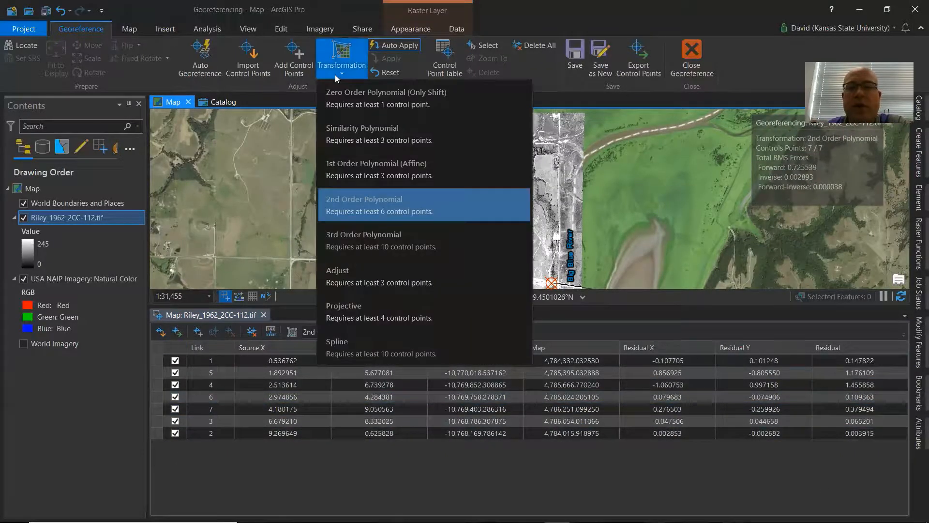
left_click(806, 470)
left_click(862, 436)
left_click(858, 364)
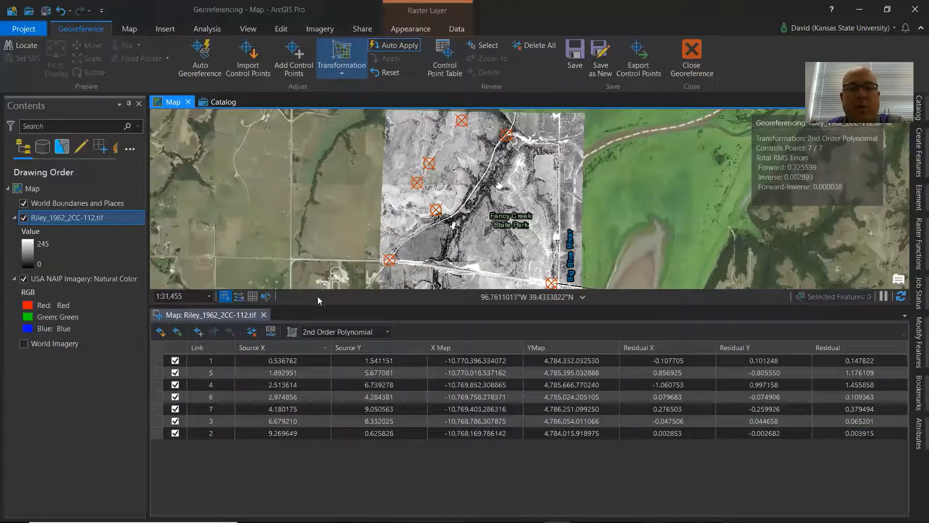
Save the georeferencing transformation to the Riley photo.
left_click_drag(315, 304, 315, 359)
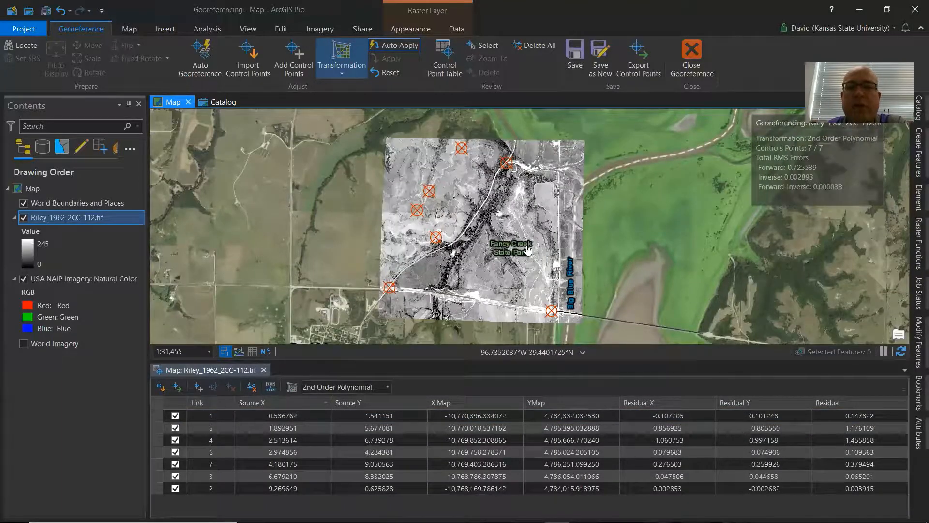
left_click(575, 59)
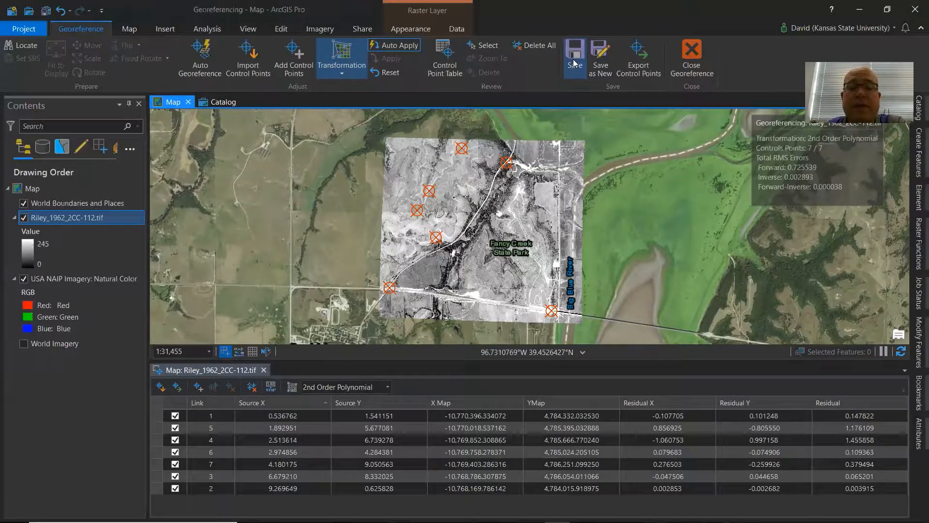
Open the Riley_1962_2CC-112.tfwx world file in Notepad++ to inspect its contents, then close it.
left_click(279, 511)
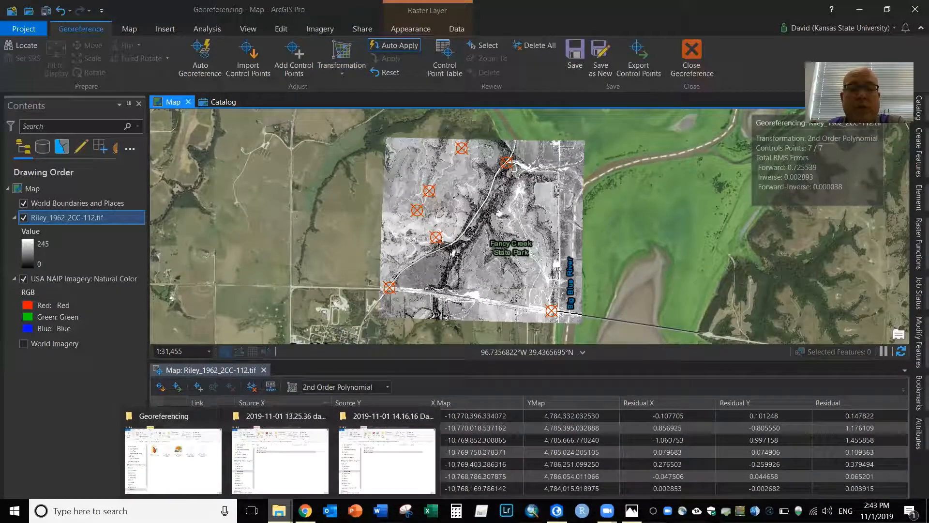
left_click(173, 459)
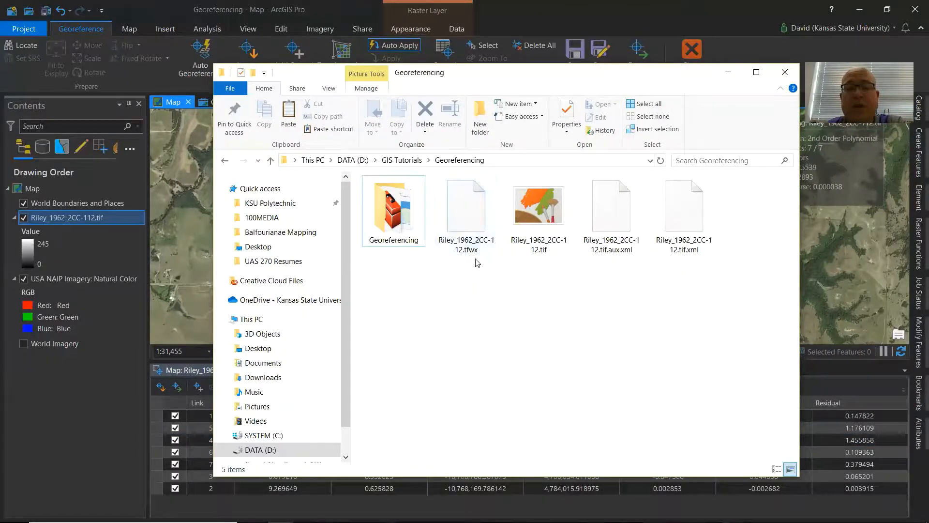
right_click(469, 208)
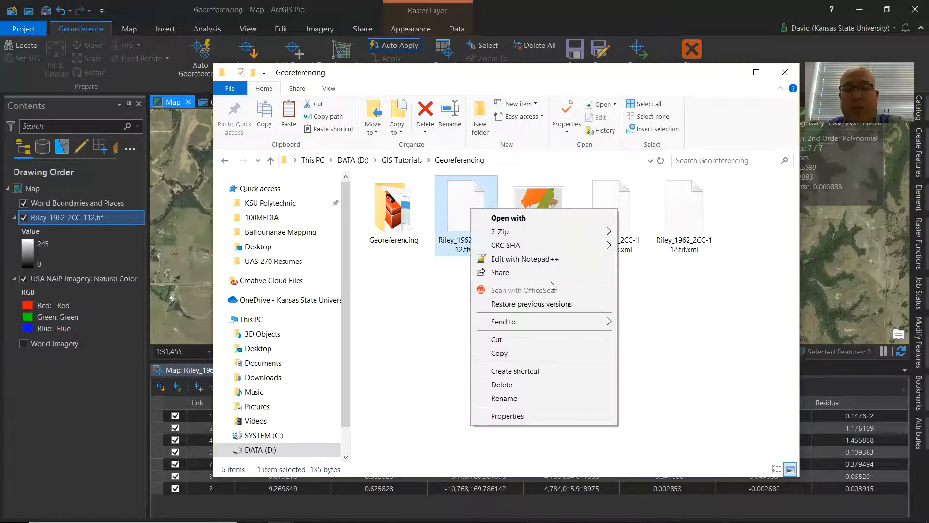
left_click(549, 260)
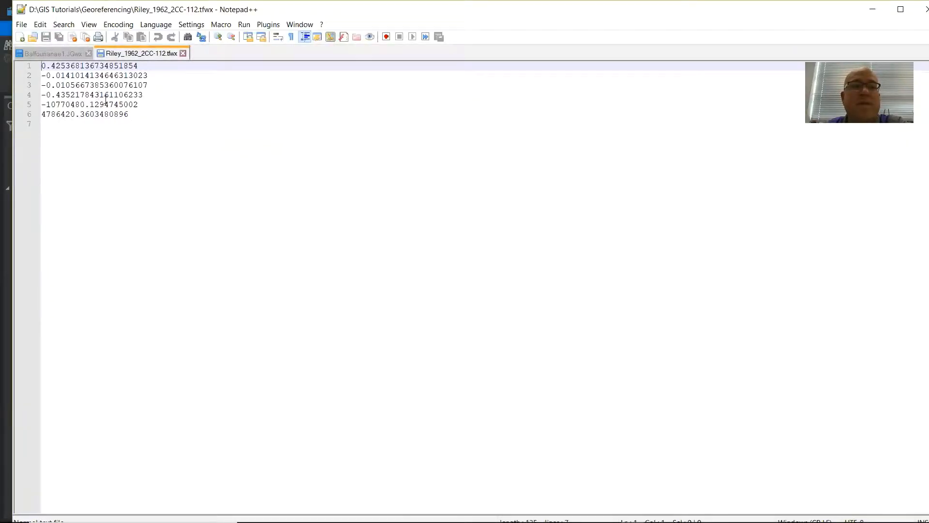
left_click(924, 9)
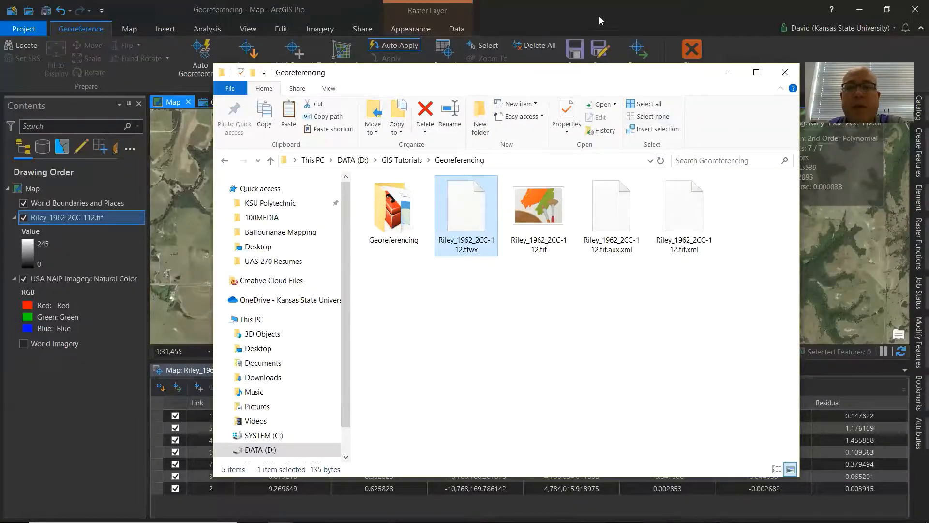
left_click(576, 52)
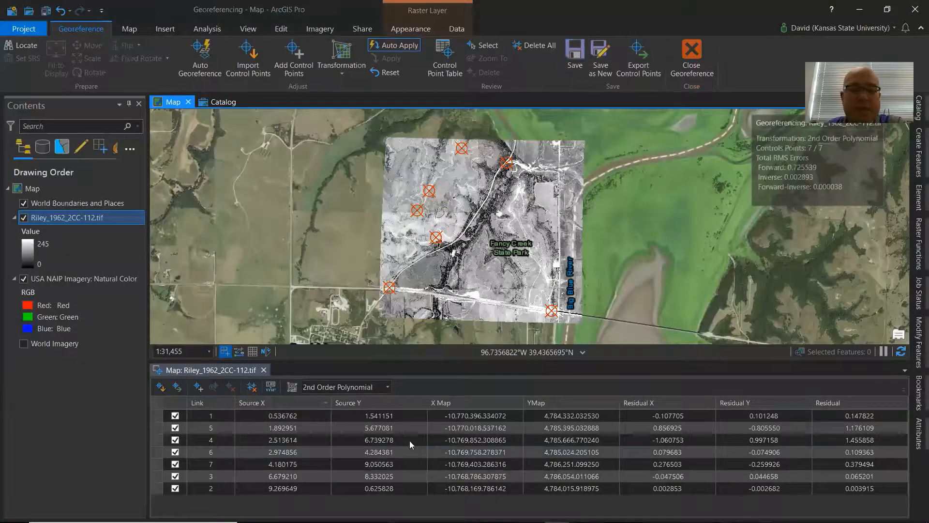
mouse_move(279, 511)
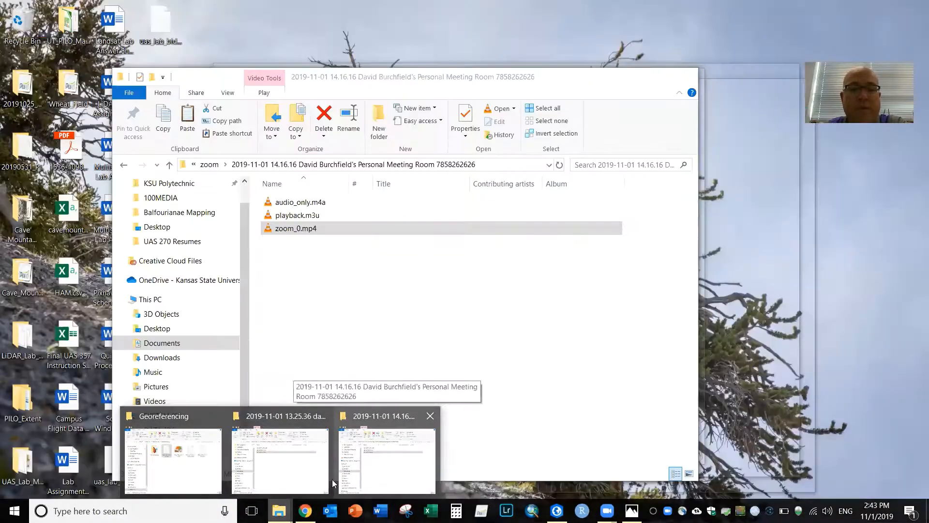
left_click(170, 470)
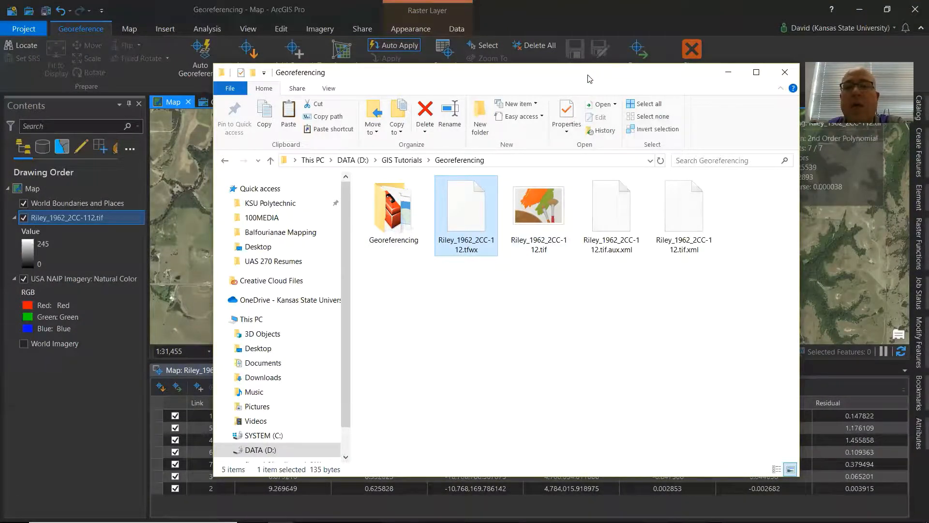
left_click_drag(590, 79, 423, 110)
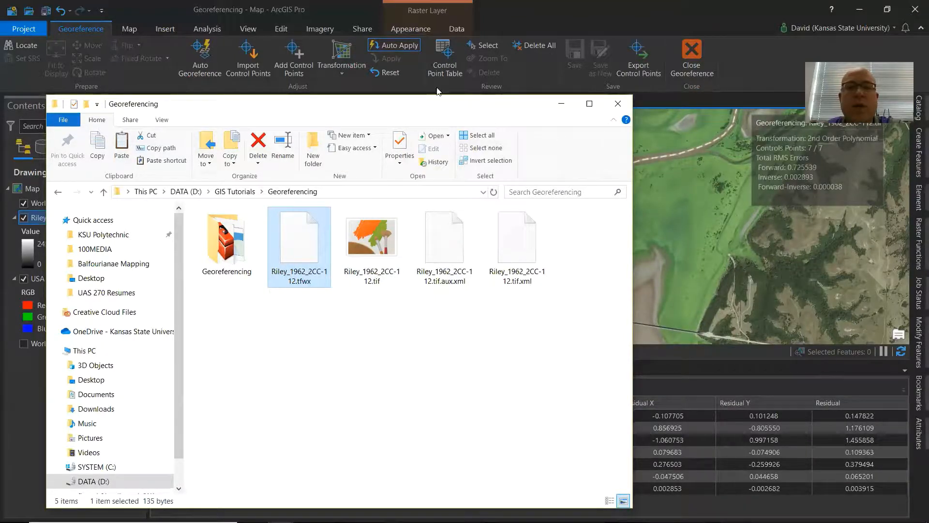
left_click_drag(437, 102, 474, 45)
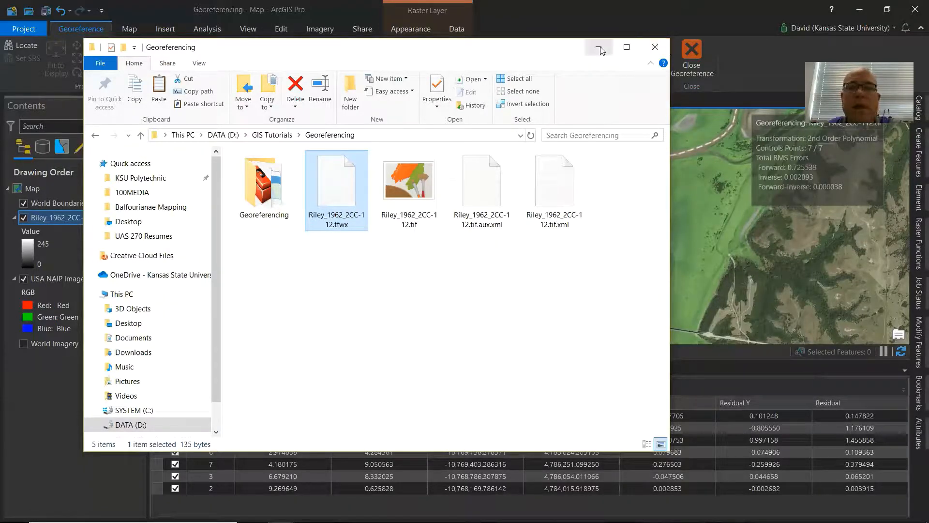
left_click(666, 47)
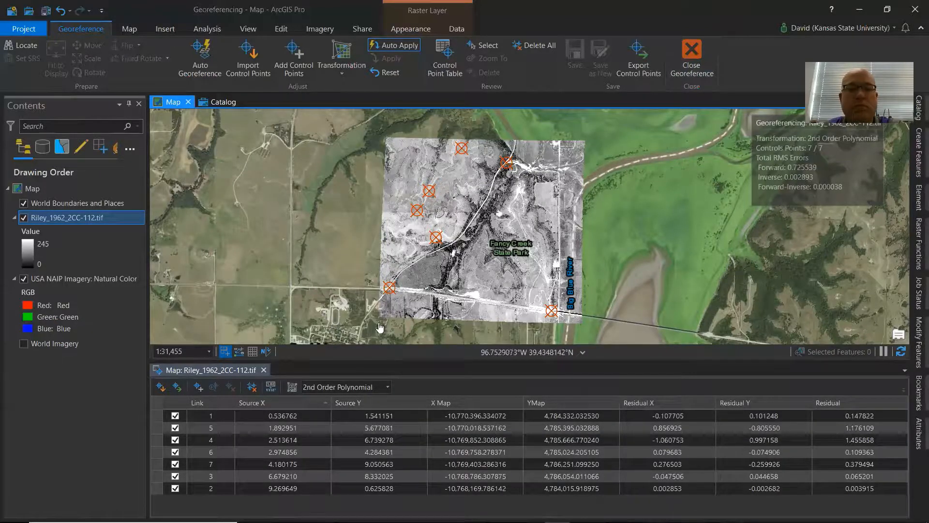
Close the georeferencing session and zoom into the rectified photo to compare it with the NAIP imagery.
left_click(692, 54)
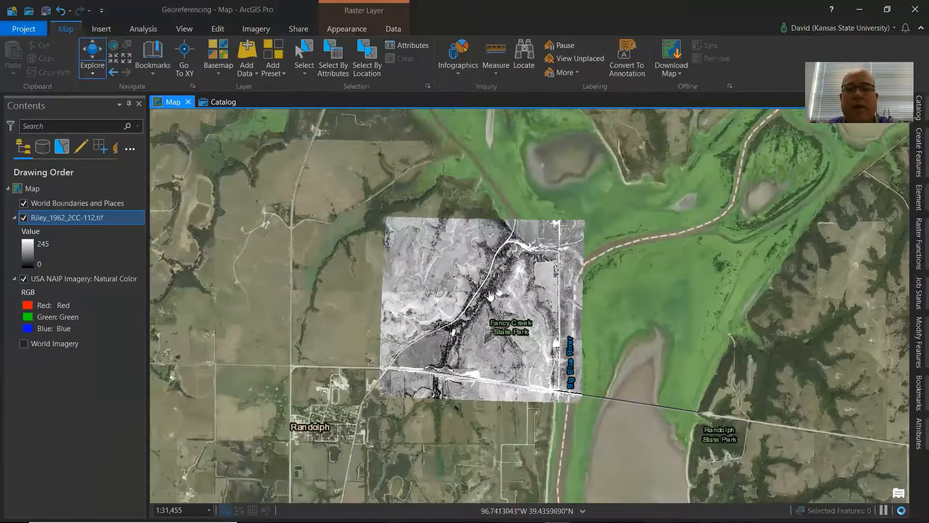
scroll(487, 393, "up", 3)
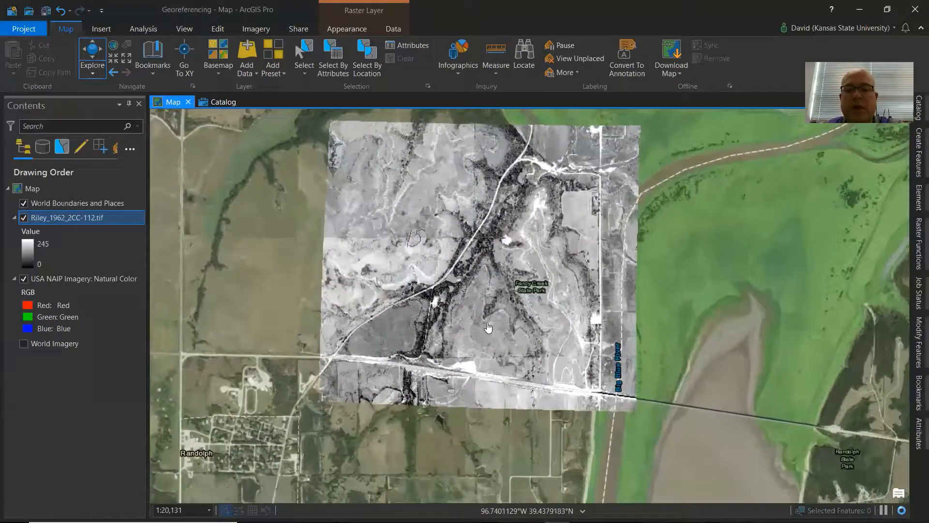
scroll(507, 293, "up", 2)
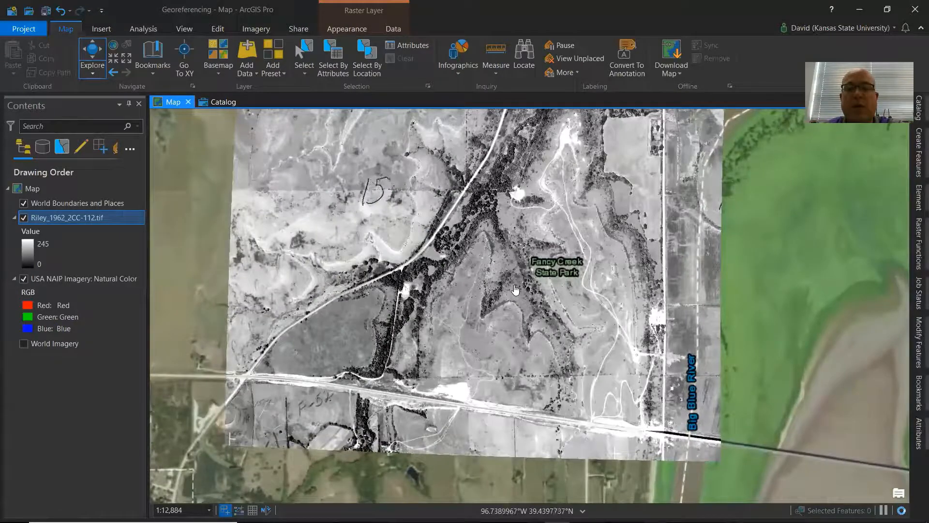
left_click_drag(479, 274, 514, 324)
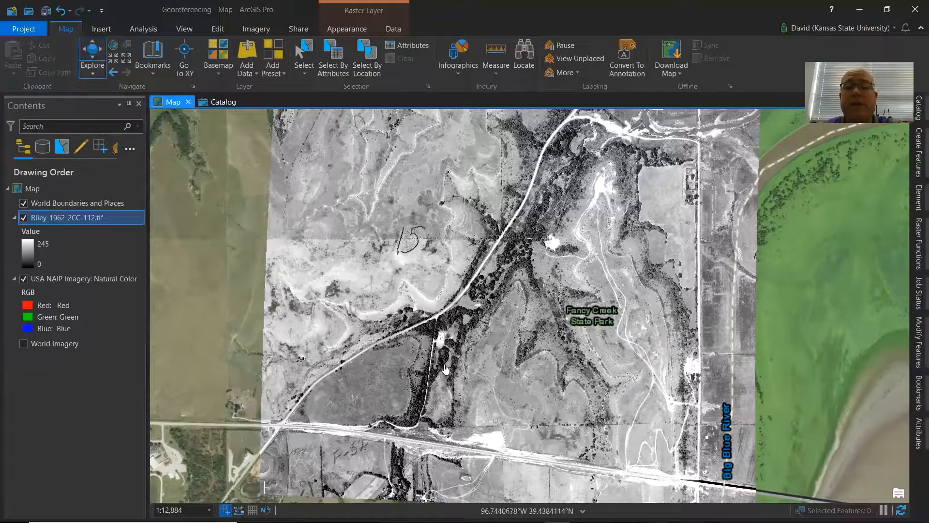
scroll(464, 325, "down", 3)
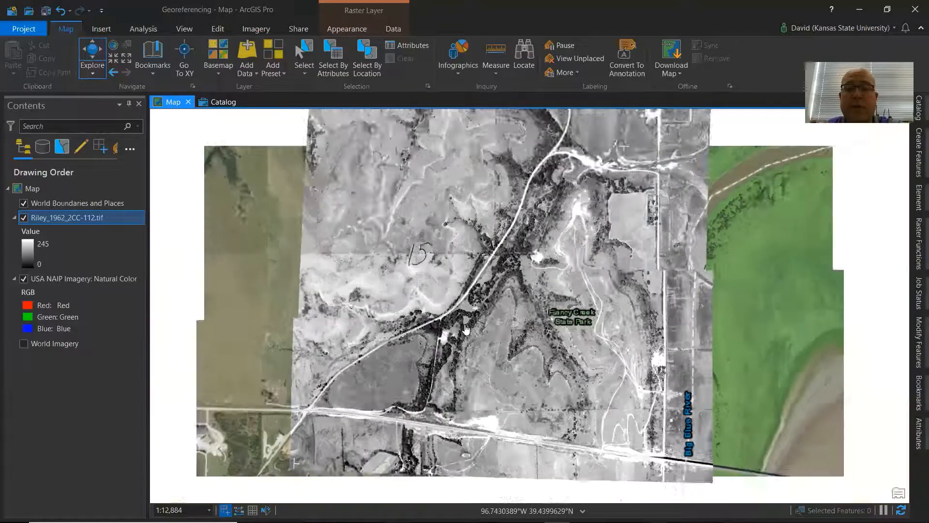